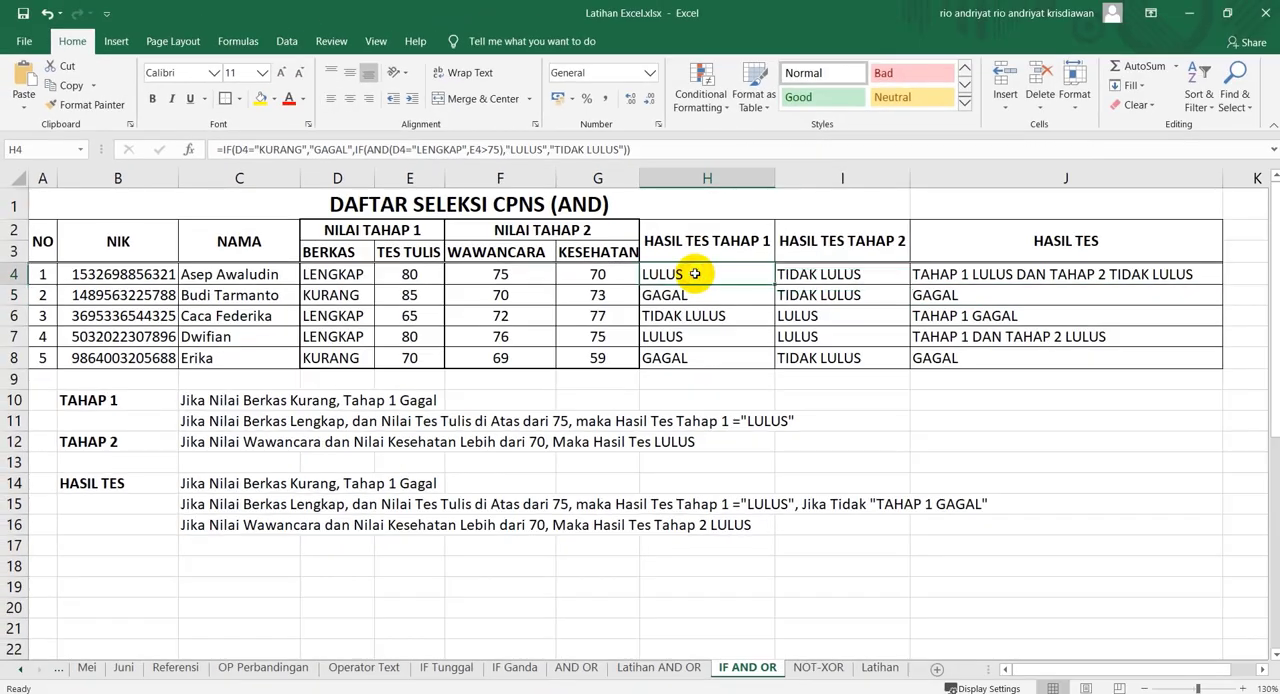
Inspect the nested IF and AND formula behind the first candidate's HASIL TES TAHAP 1 result in H4
click(312, 204)
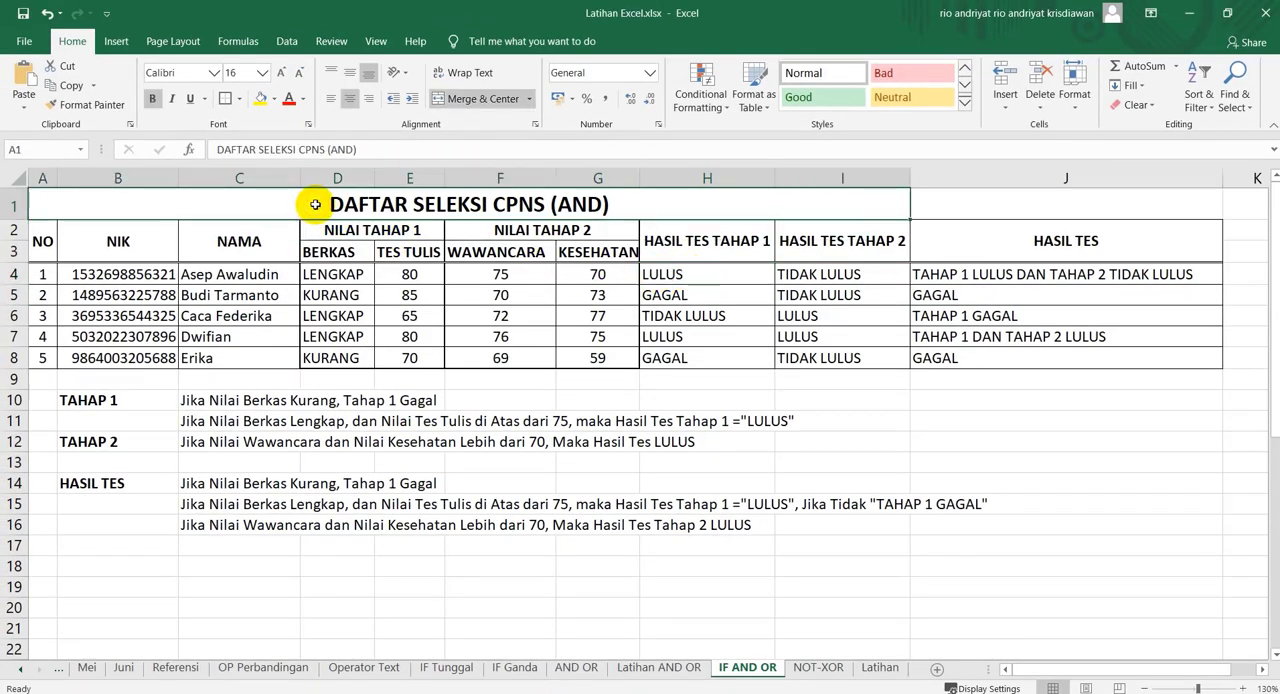
click(692, 273)
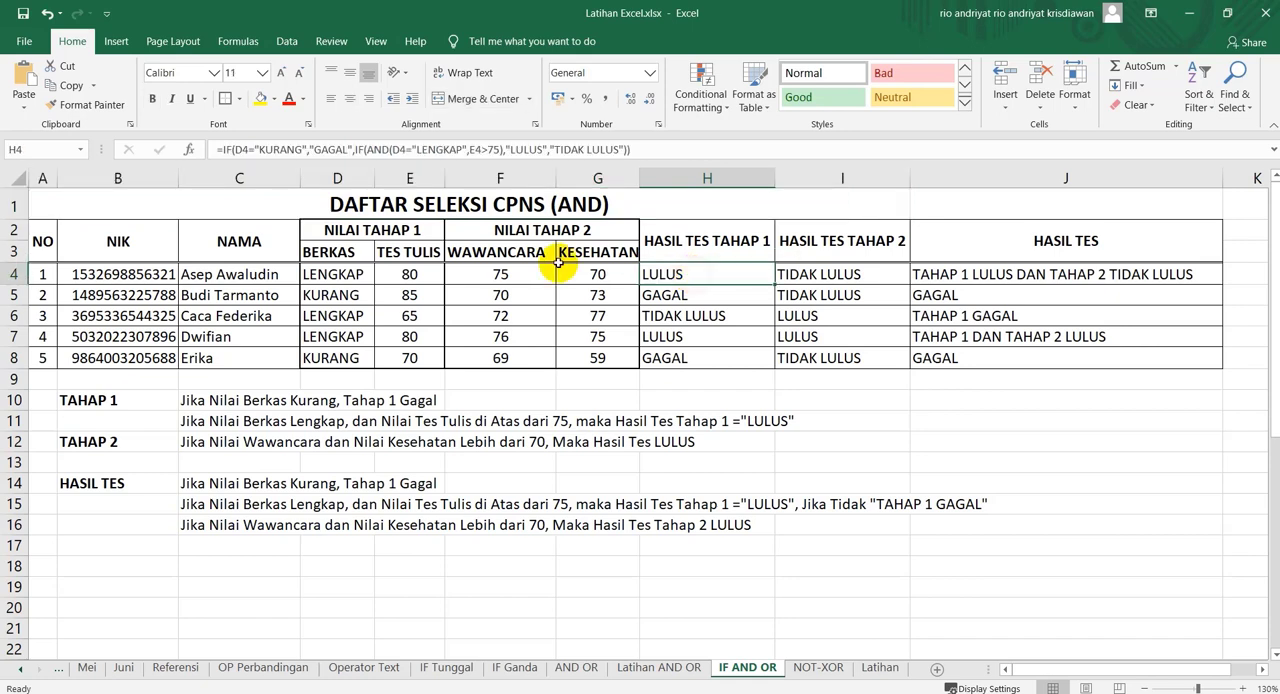
double_click(377, 149)
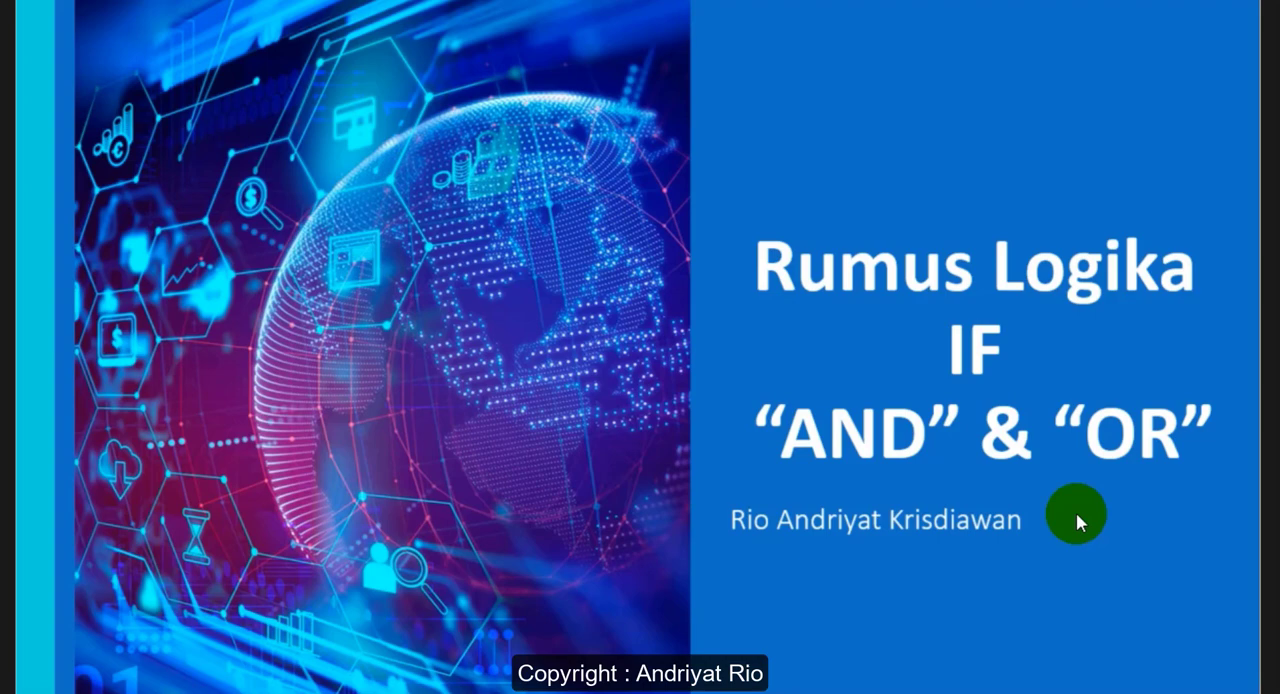
click(1077, 516)
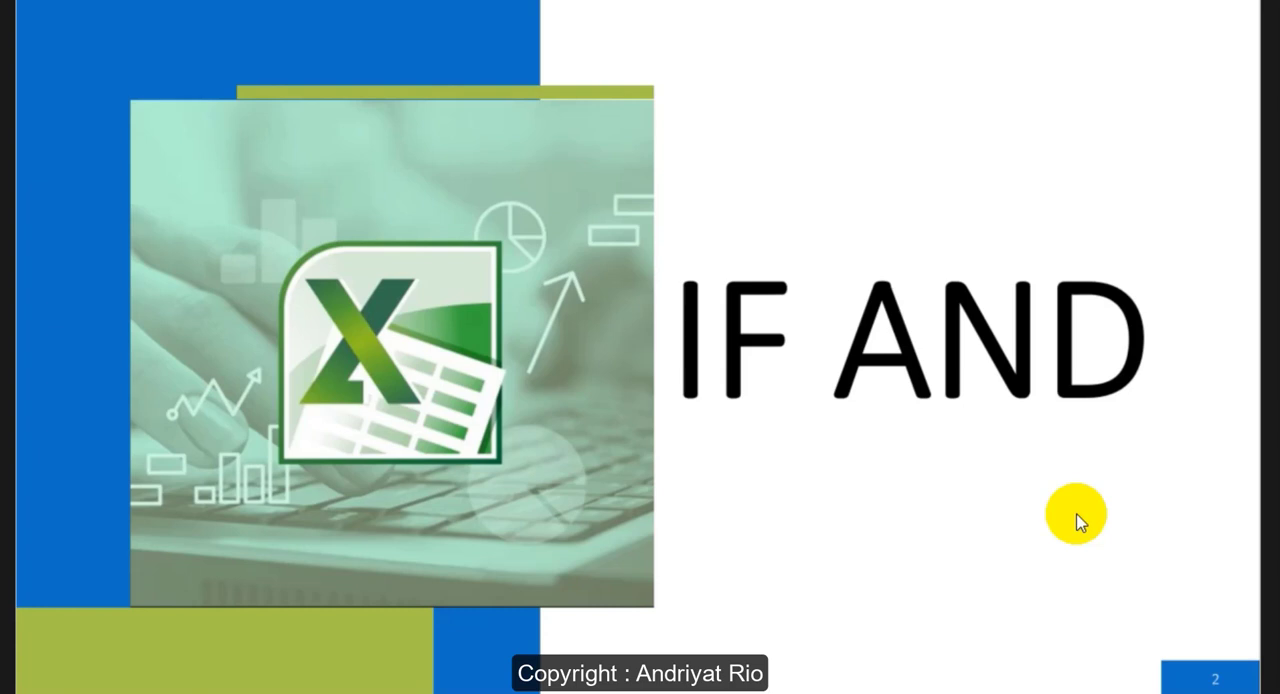
click(1077, 516)
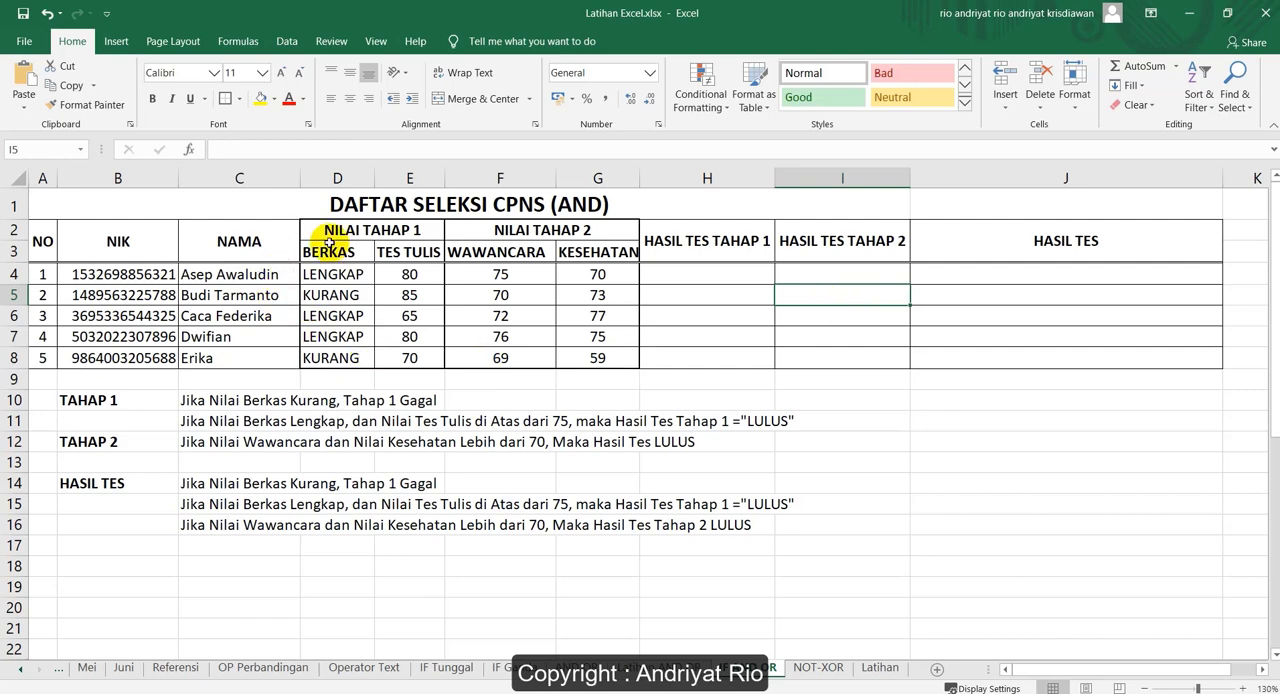
Review the NILAI TAHAP 1 and NILAI TAHAP 2 headers with their BERKAS, TES TULIS, WAWANCARA and KESEHATAN columns
click(355, 231)
click(512, 232)
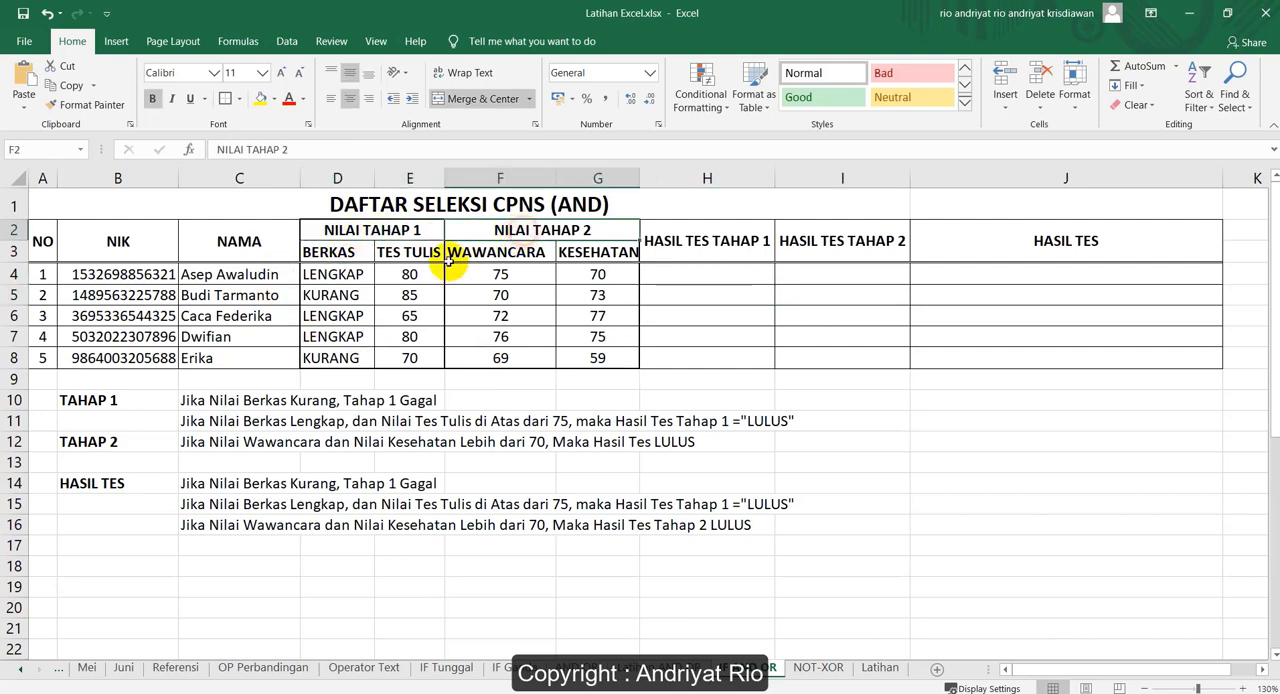
click(337, 231)
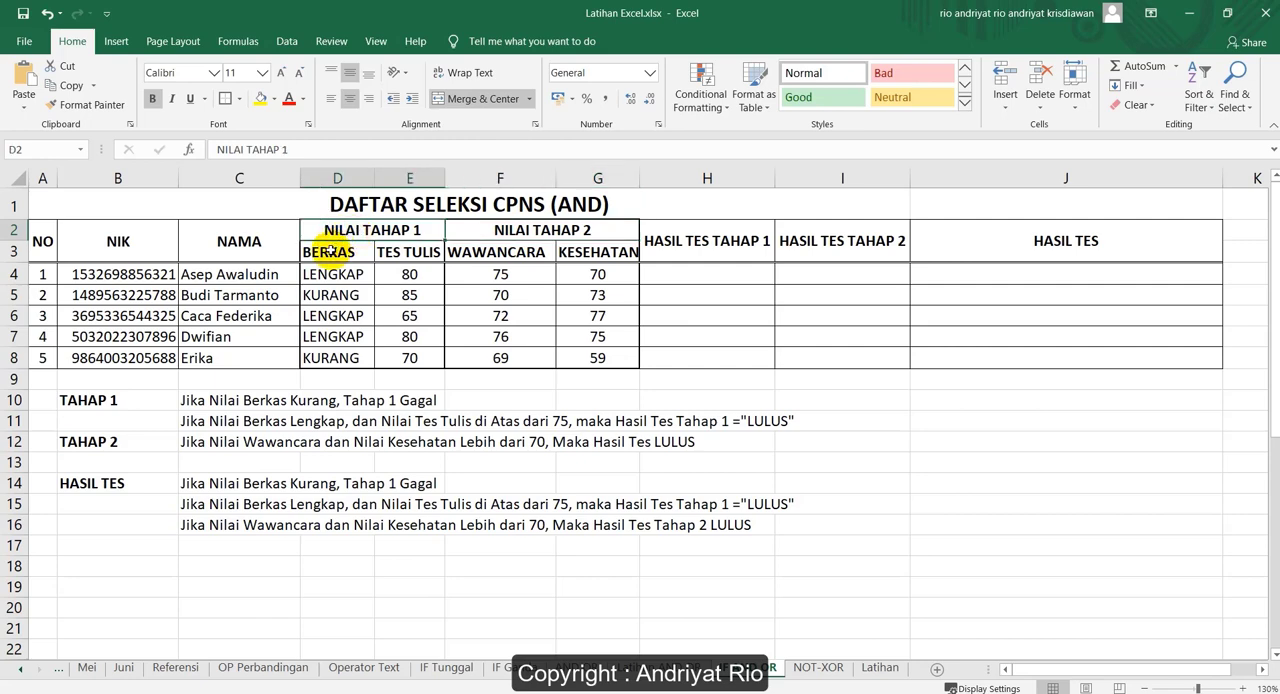
click(335, 253)
click(403, 255)
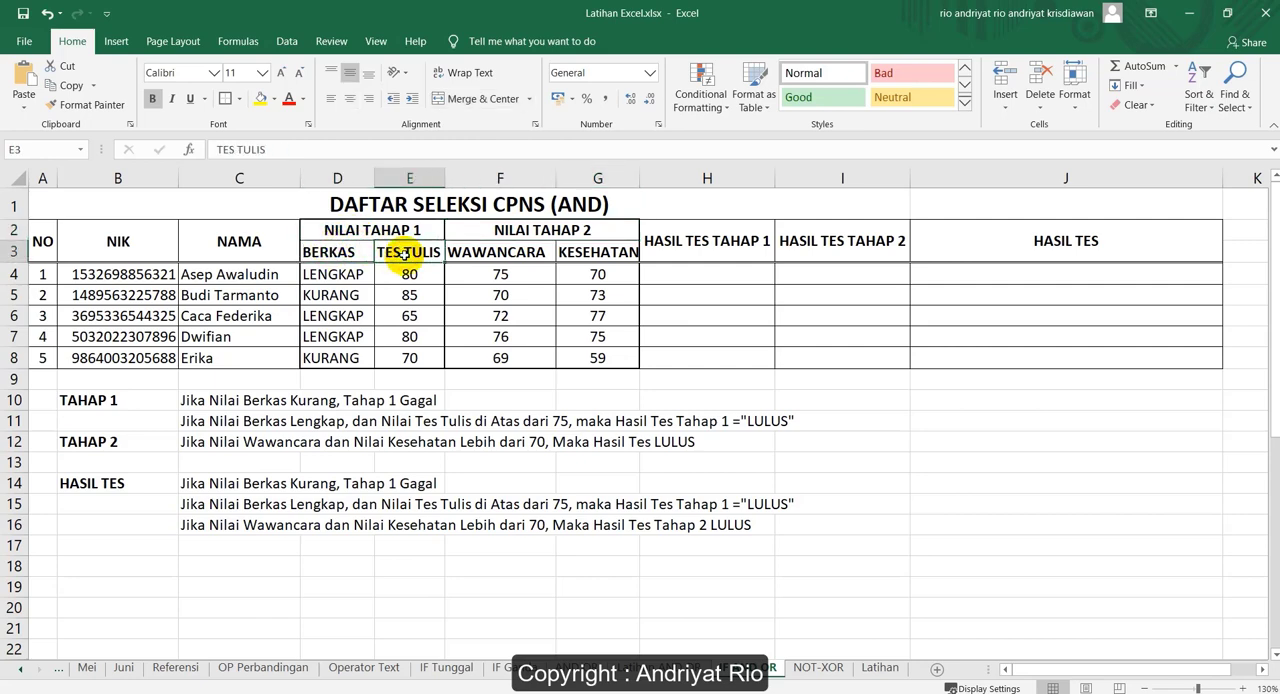
click(468, 236)
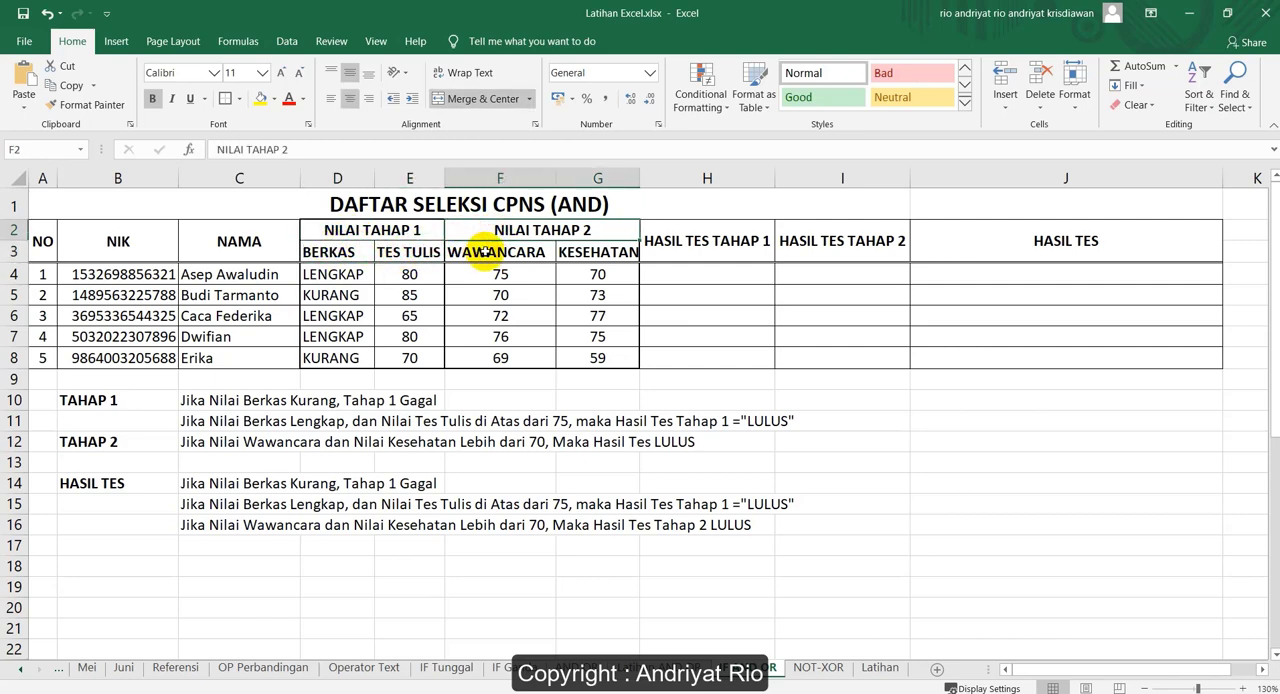
click(500, 253)
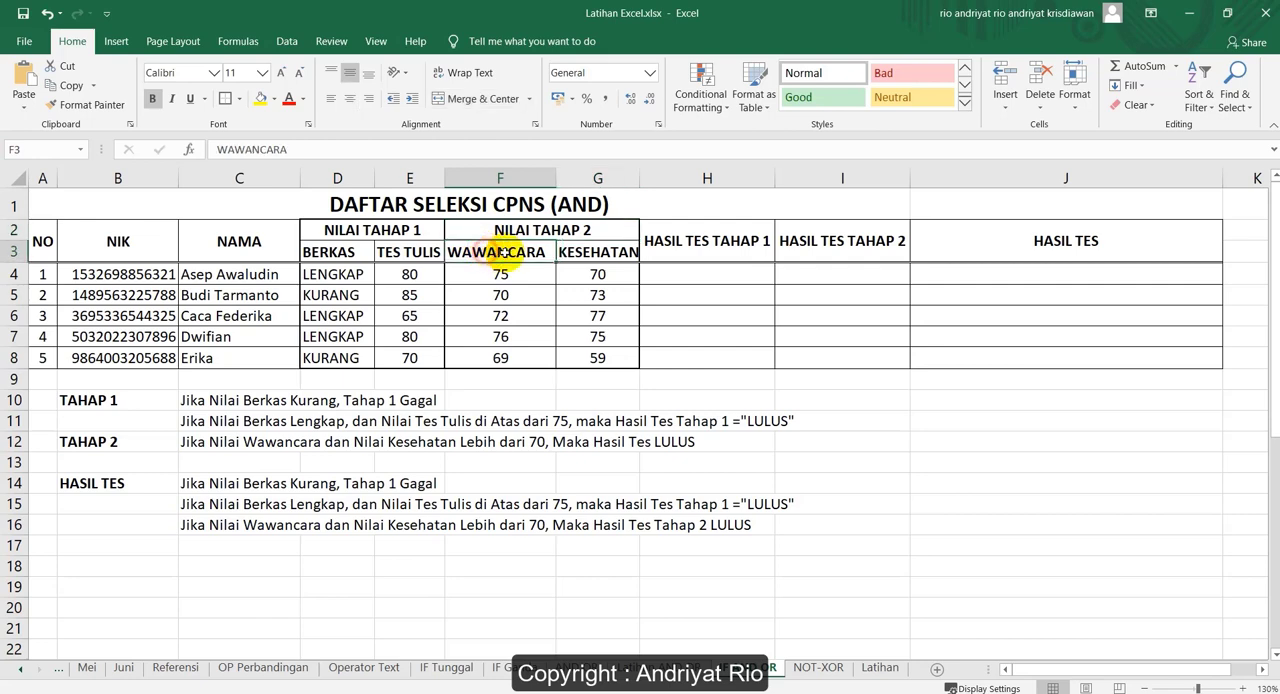
click(598, 252)
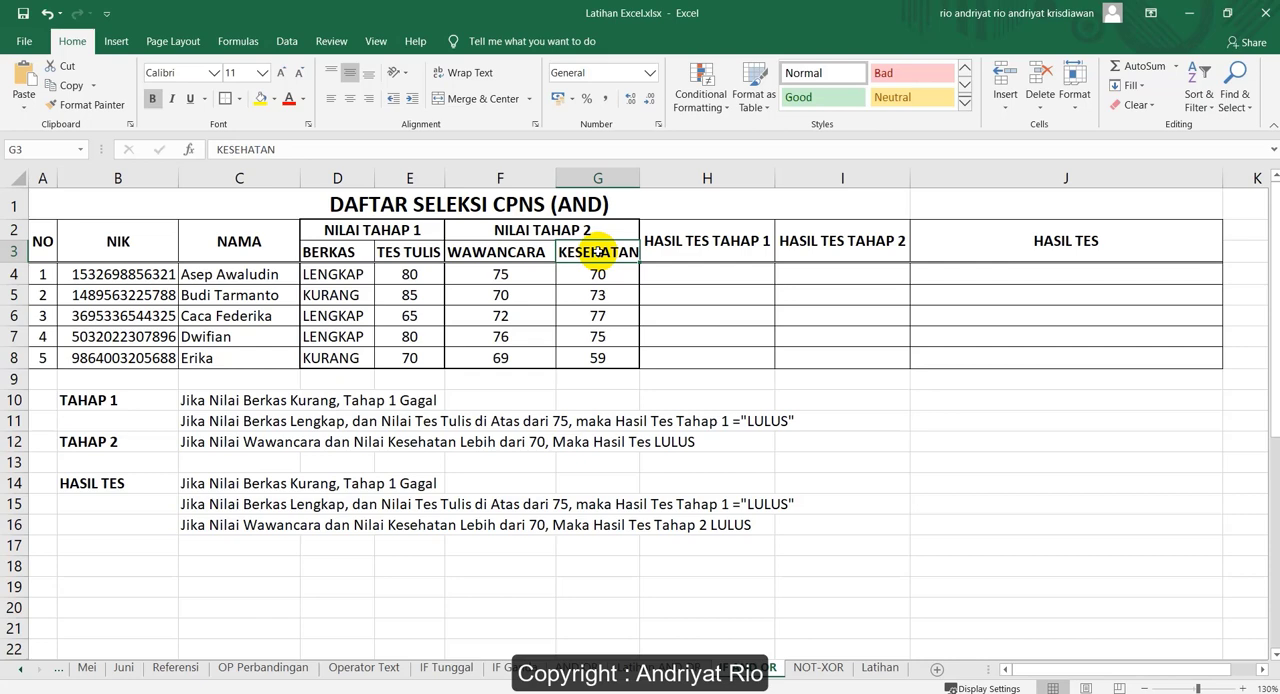
Review the three result columns H, I and J and the TAHAP 1 pass rules in C10:C11
click(707, 178)
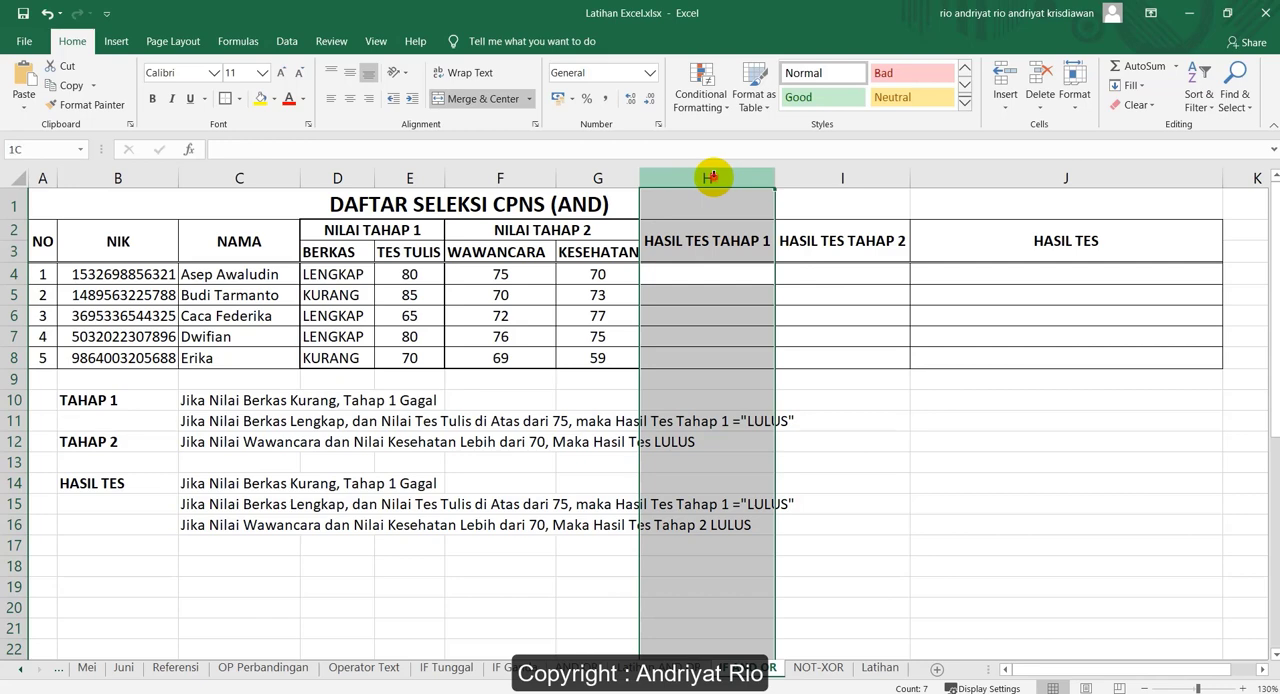
click(822, 178)
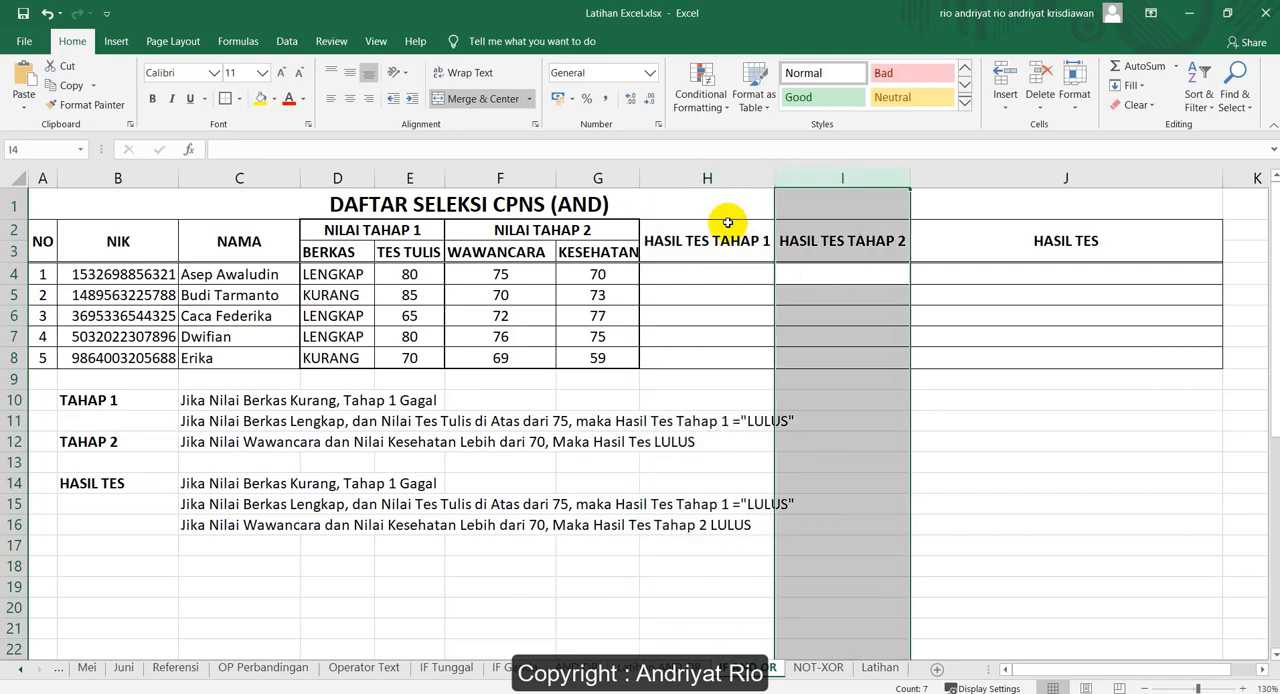
click(1040, 177)
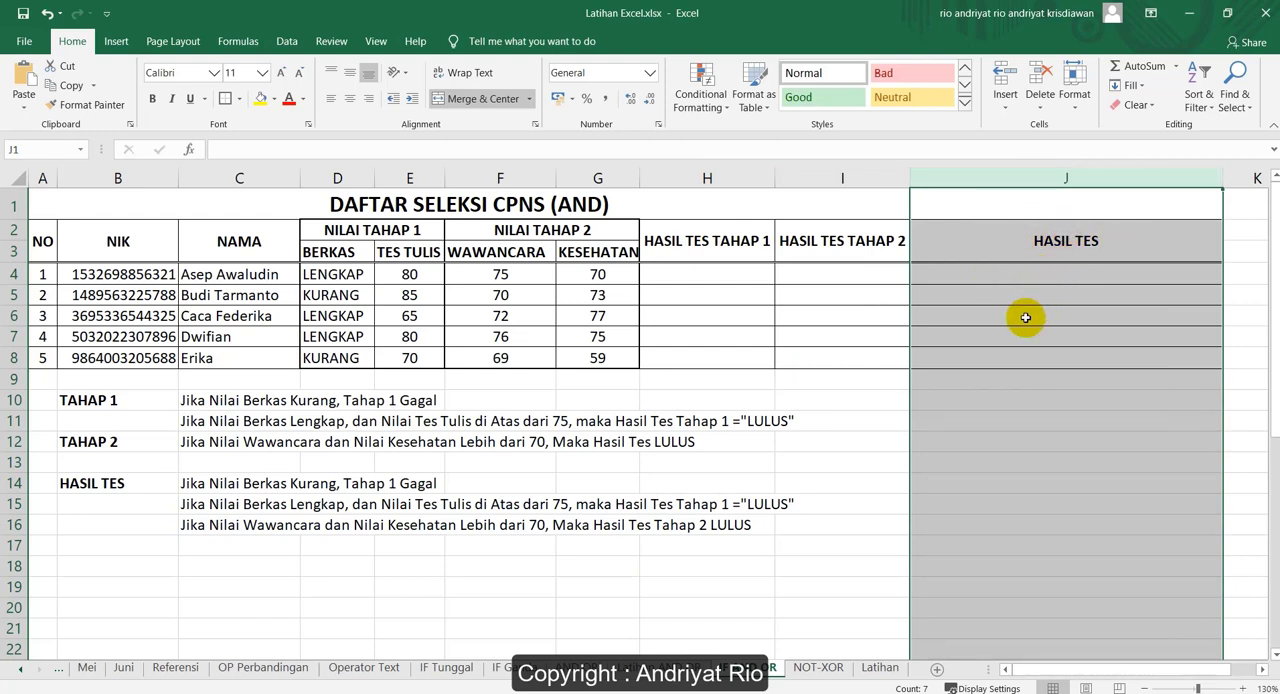
click(88, 402)
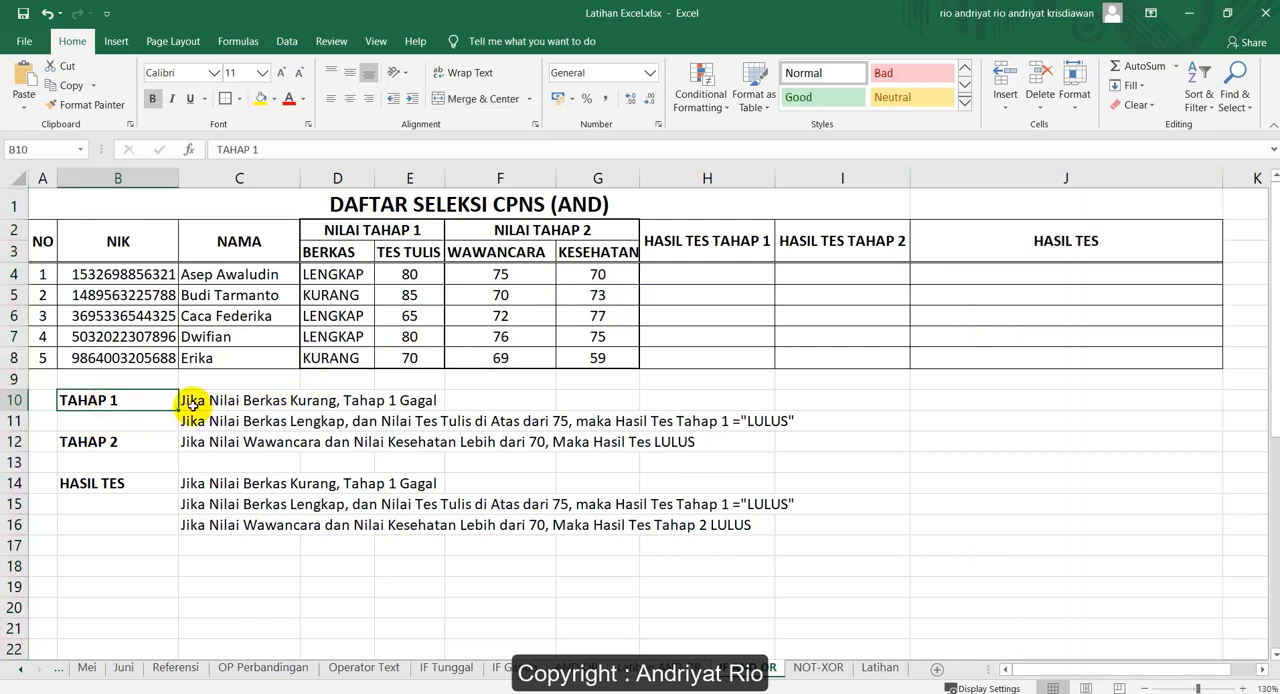
click(682, 276)
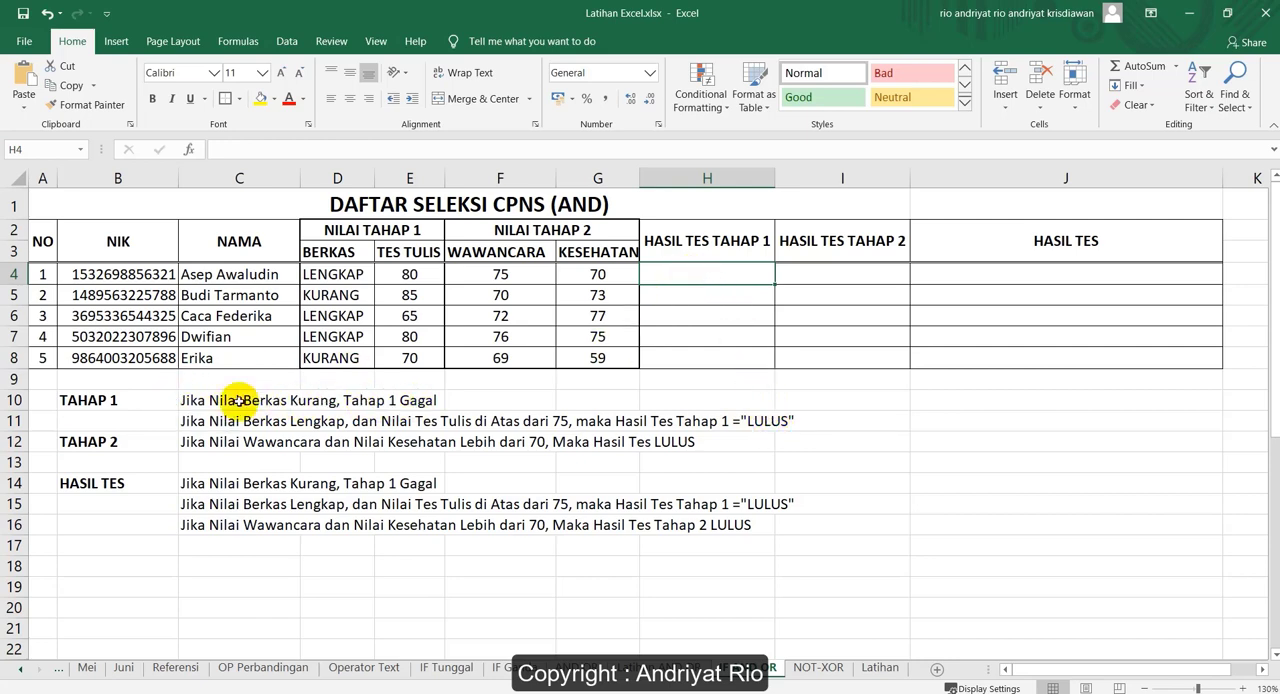
drag(214, 400, 249, 418)
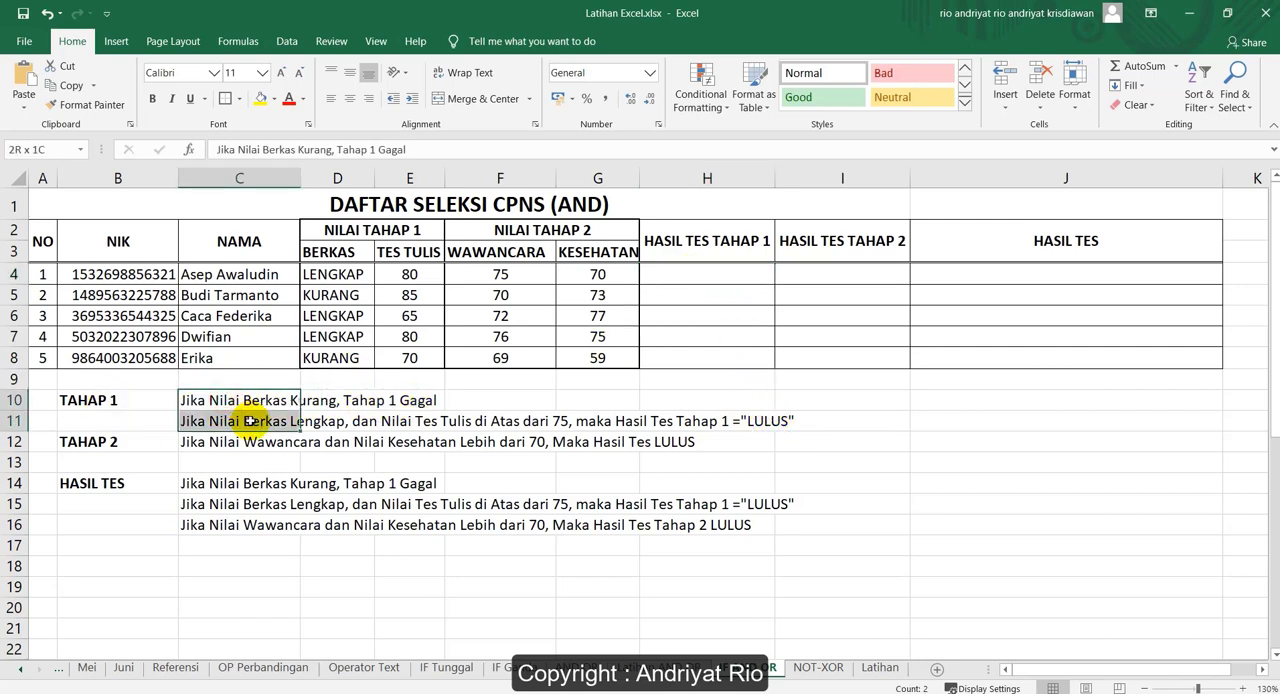
Start an IF formula in H4 whose logical test compares the BERKAS cell D4 with a text value
click(689, 277)
text(=)
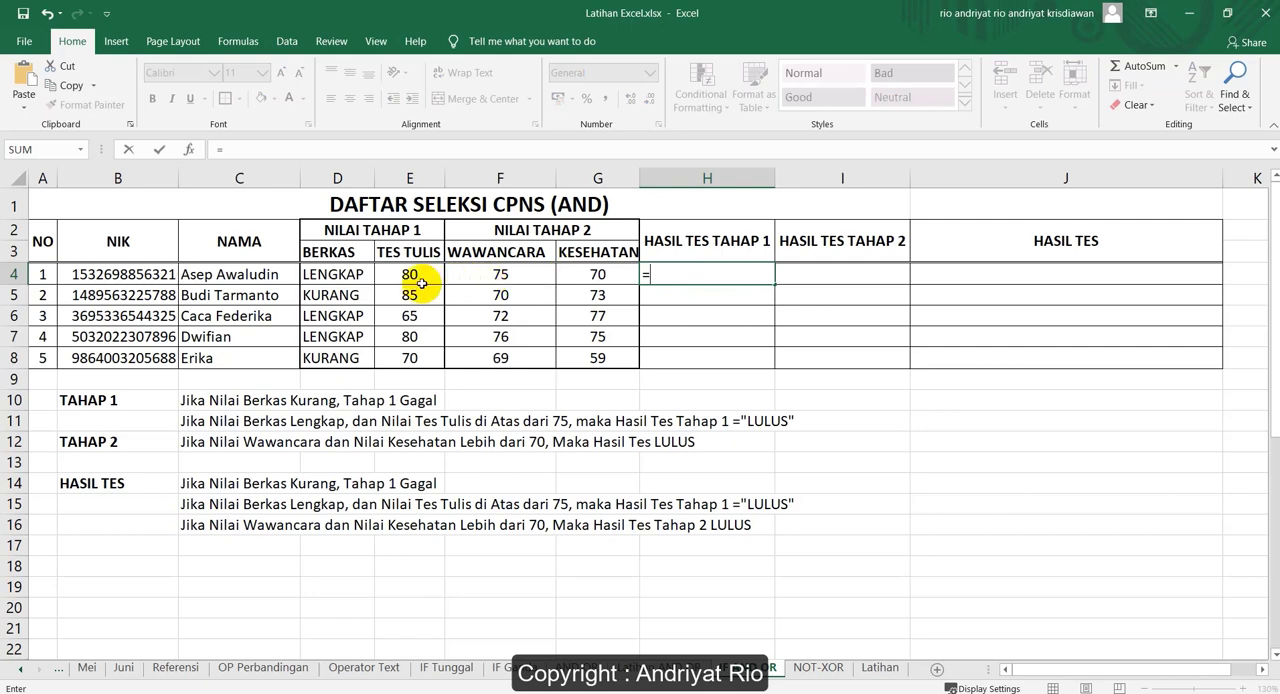
text(if)
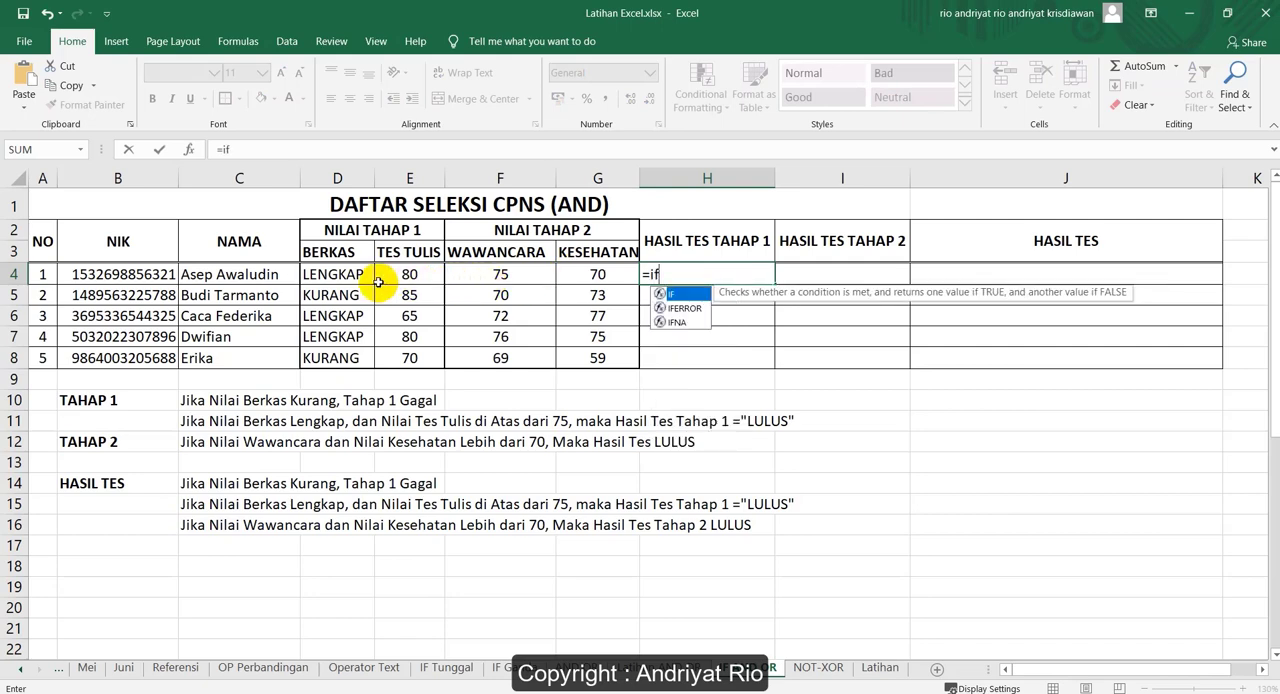
key(Tab)
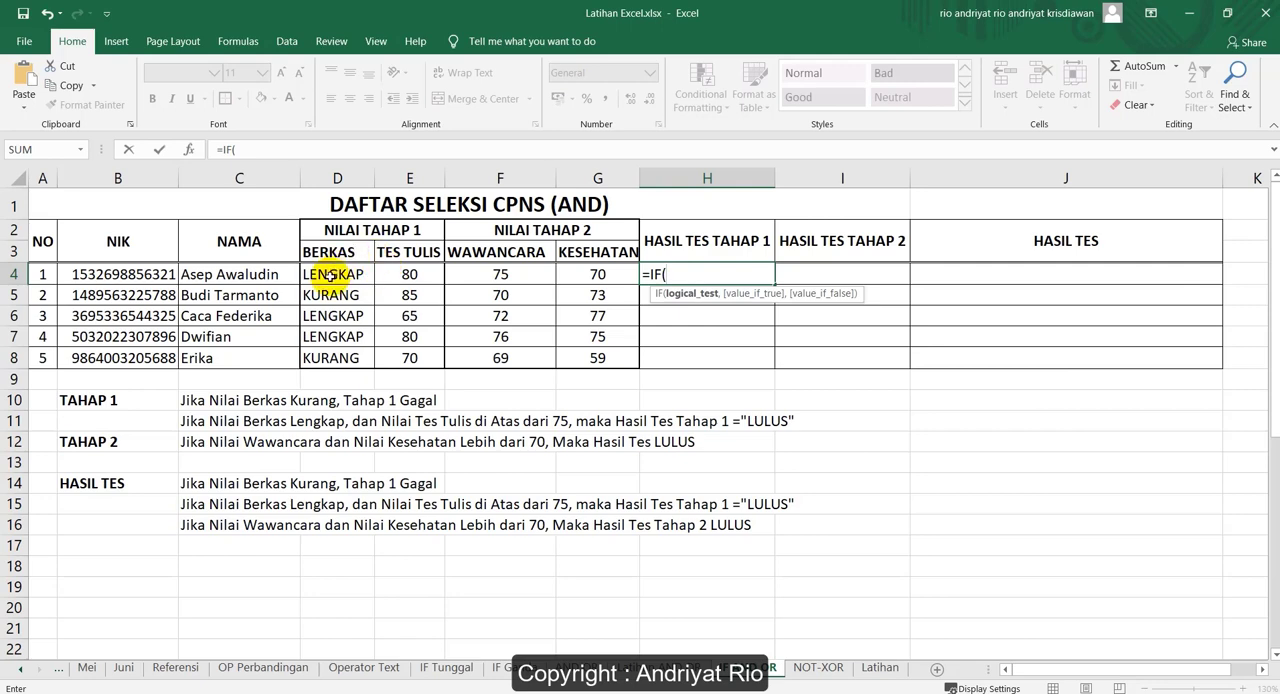
click(331, 276)
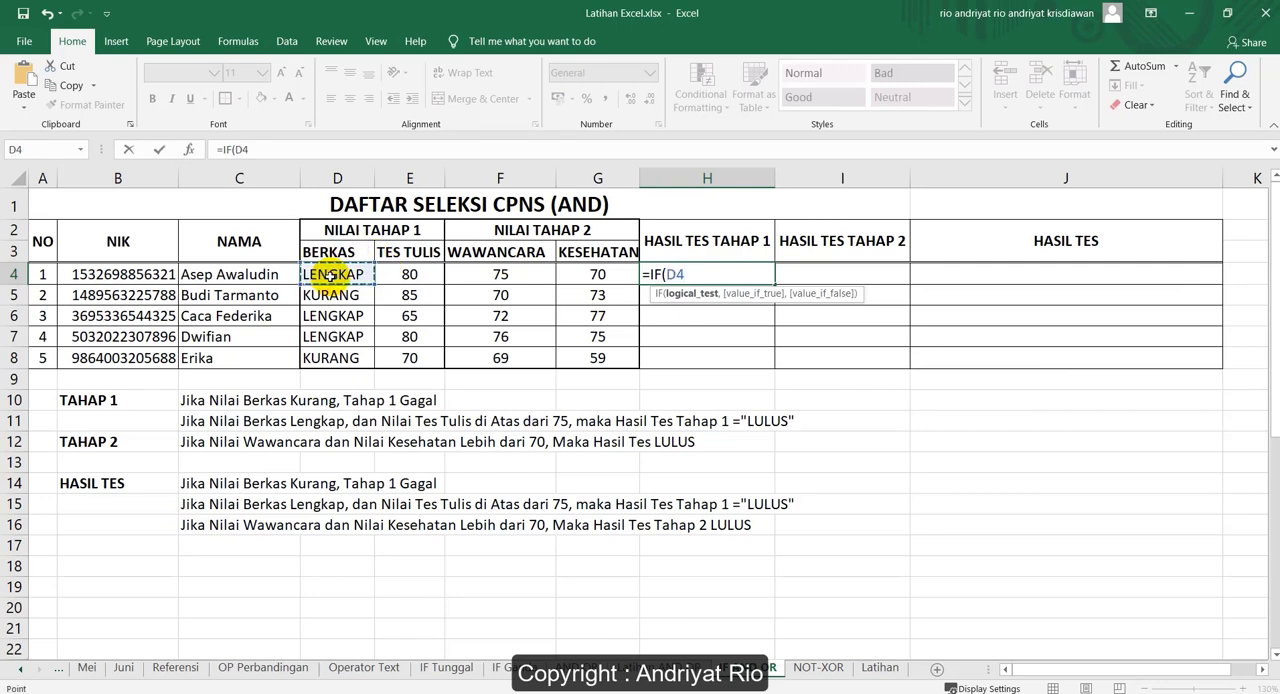
text(="kurang)
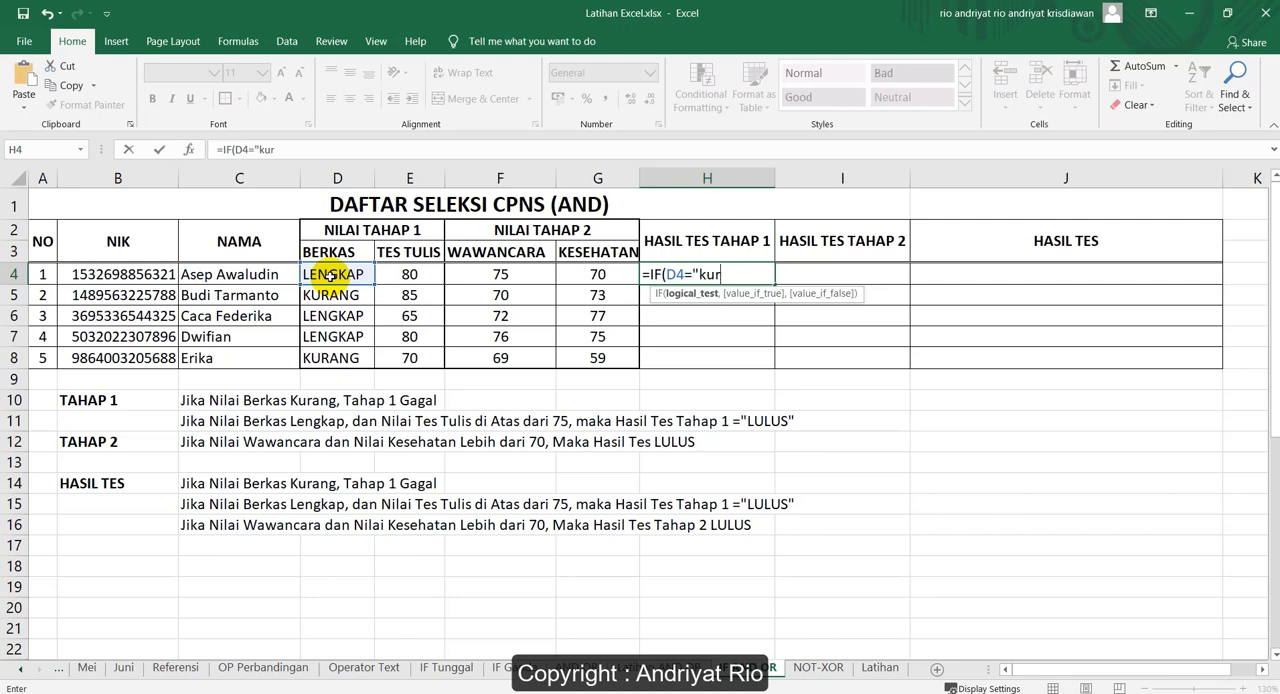
key(BackSpace)
key(BackSpace)
key(BackSpace)
key(BackSpace)
key(BackSpace)
key(BackSpace)
Complete the logical test with "KURANG" in capitals and return "GAGAL" as the value if true
text(KURANG")
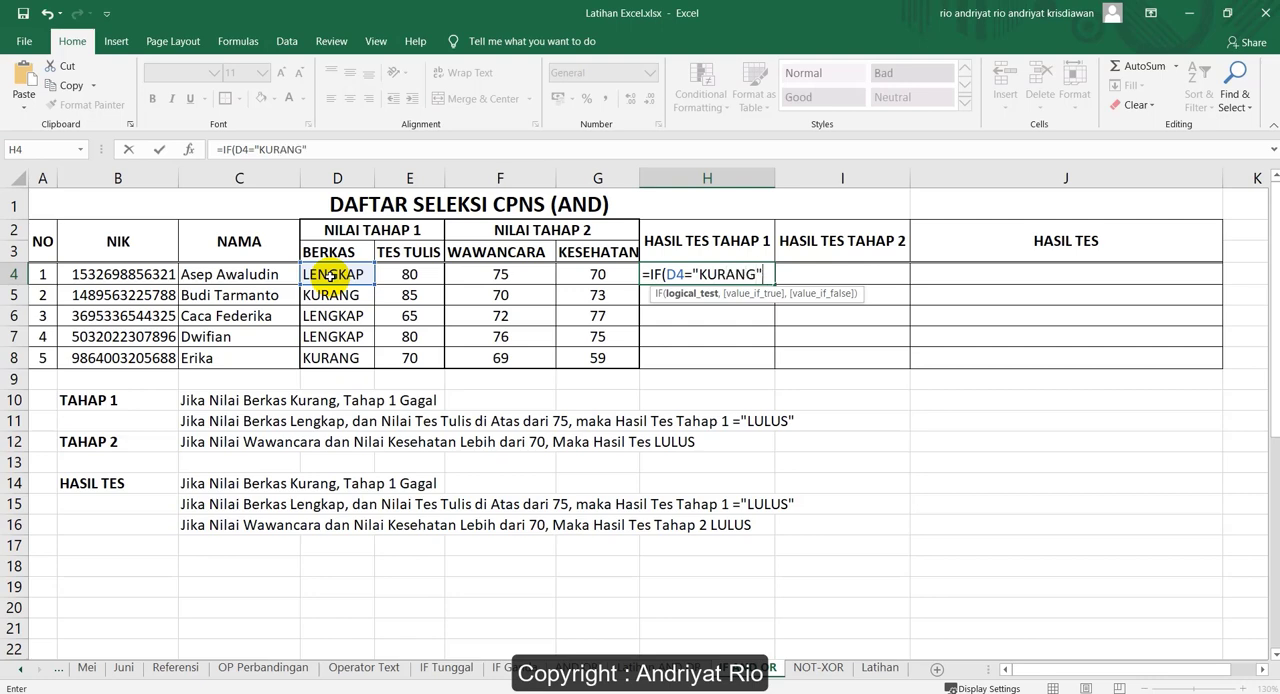
text(,)
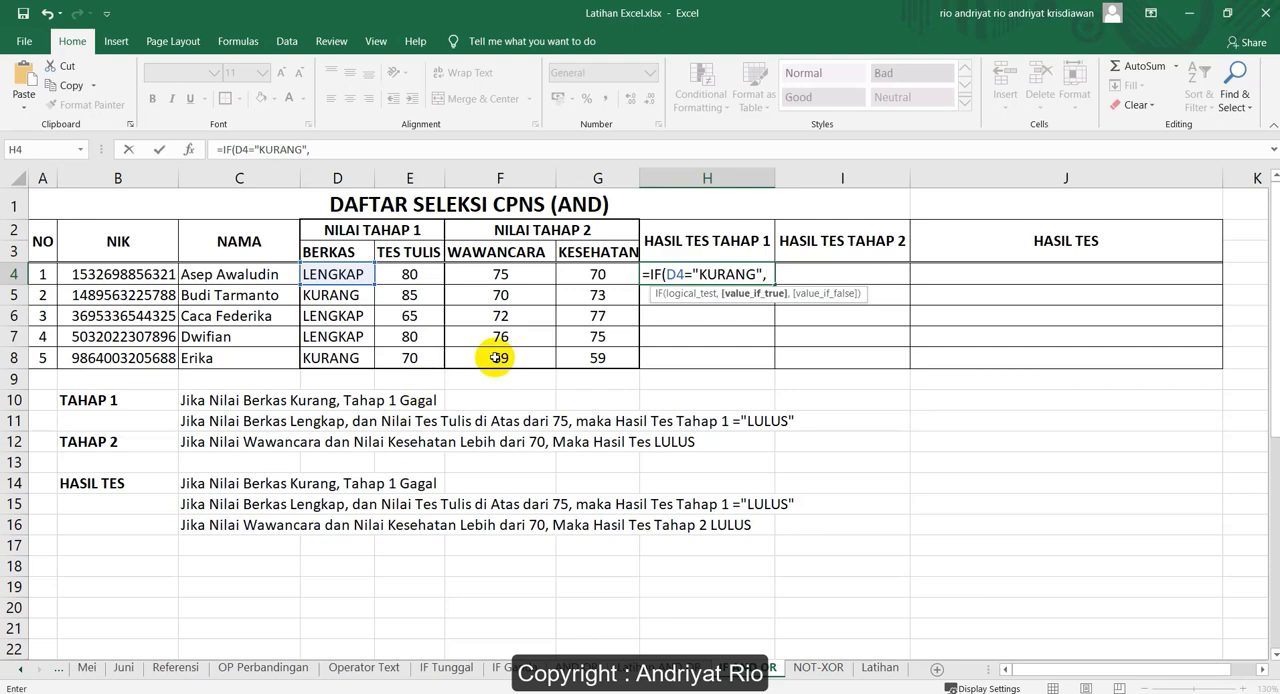
text("GAGAL")
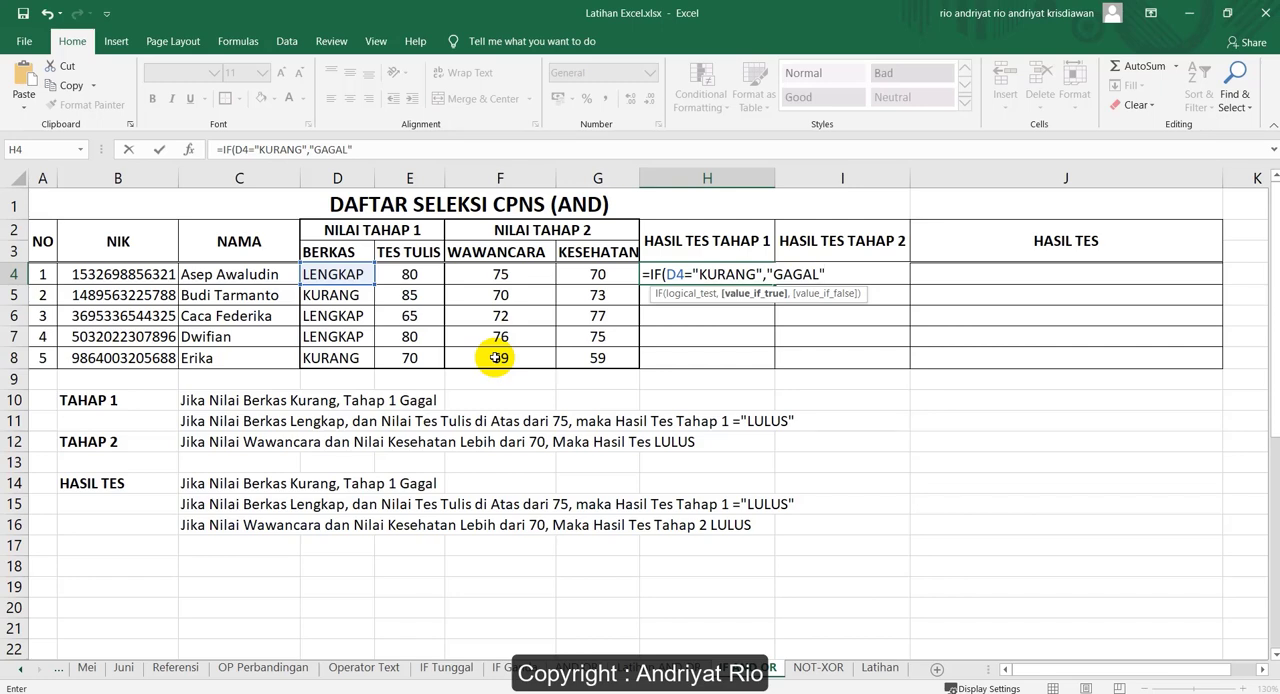
text(,)
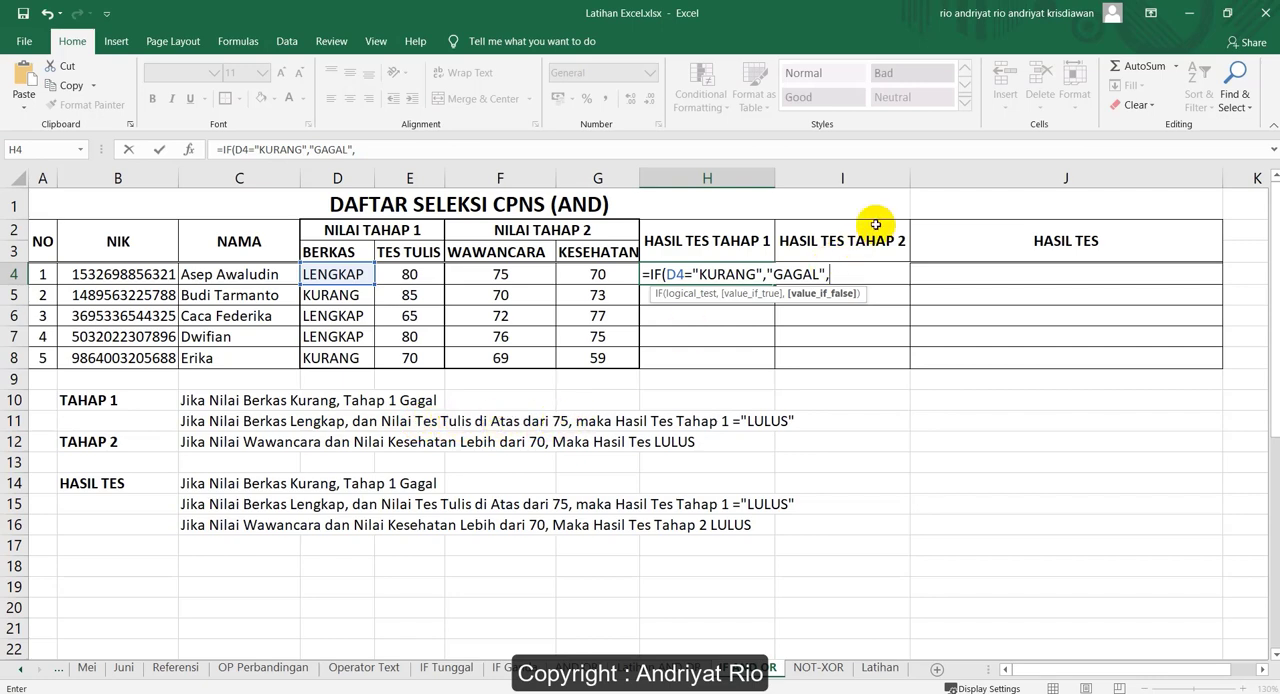
Nest IF(AND( as the value if false, with D4="LENGKAP" as the first AND condition
text(IF)
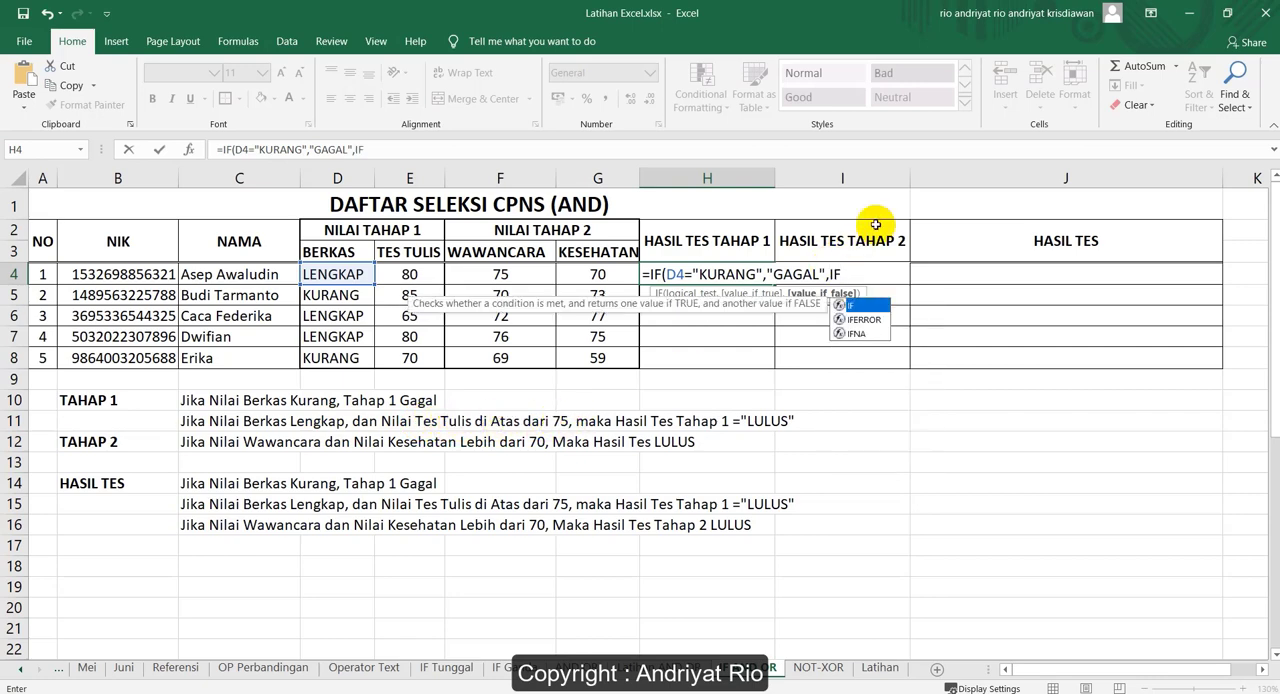
text((AND)
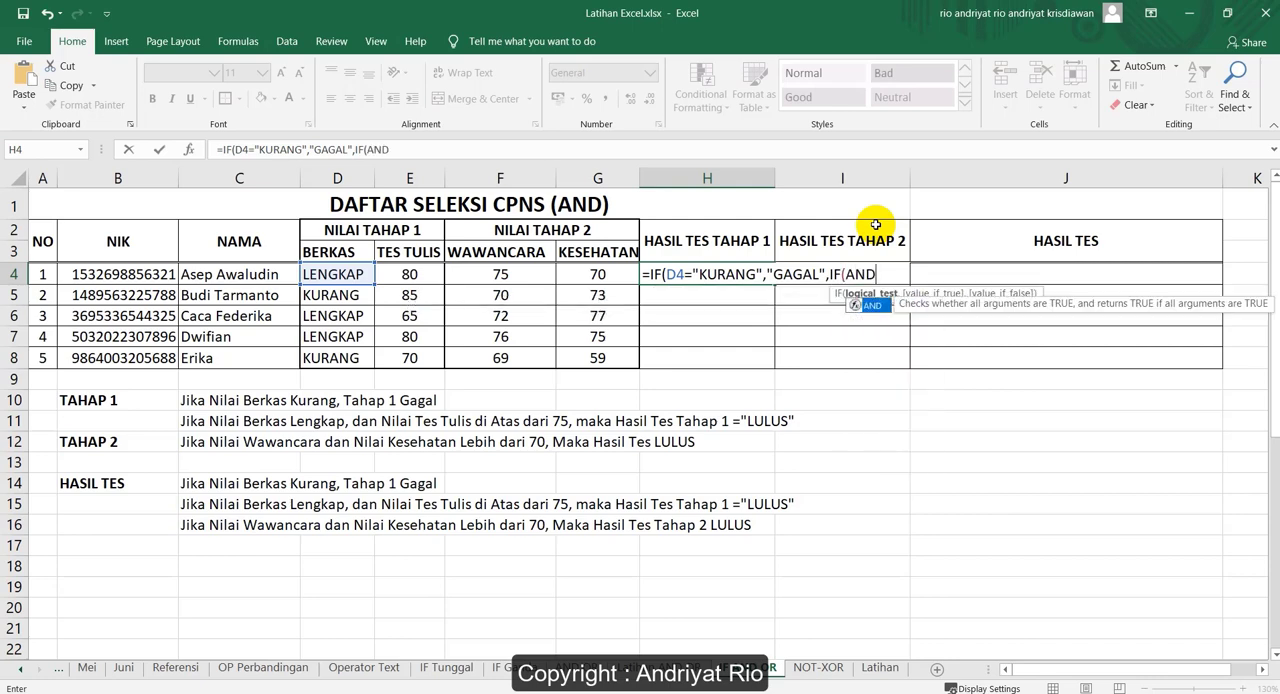
text(()
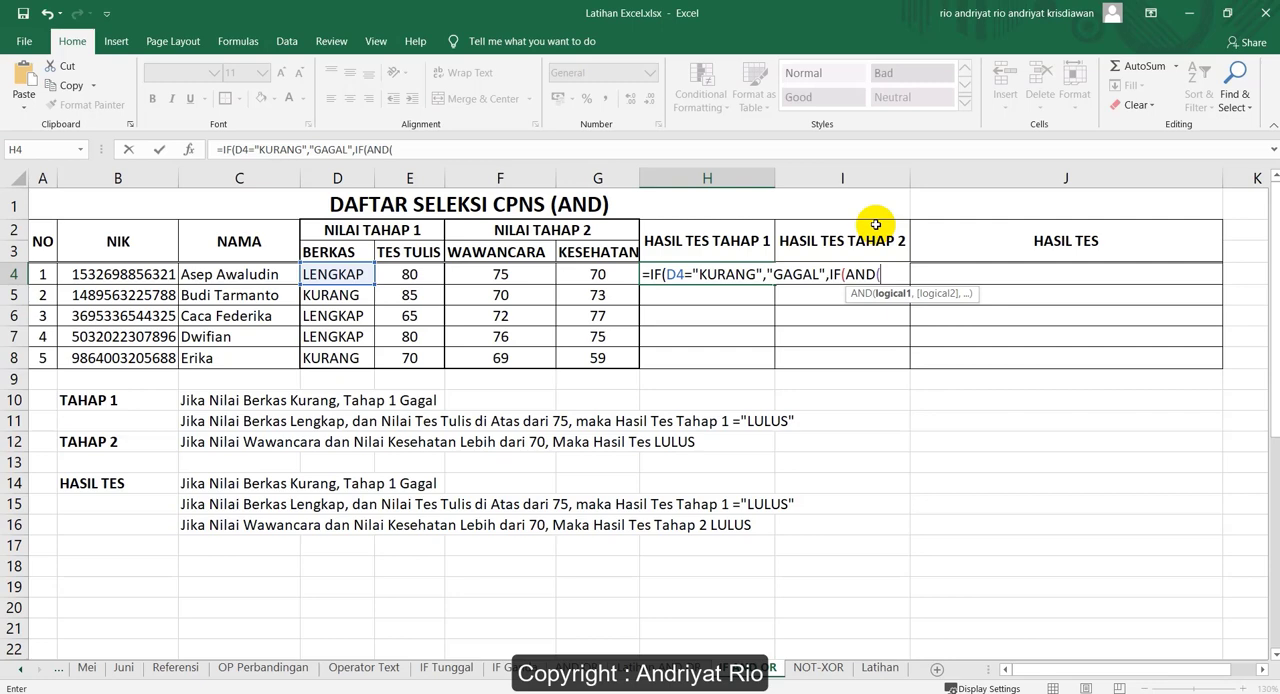
click(343, 274)
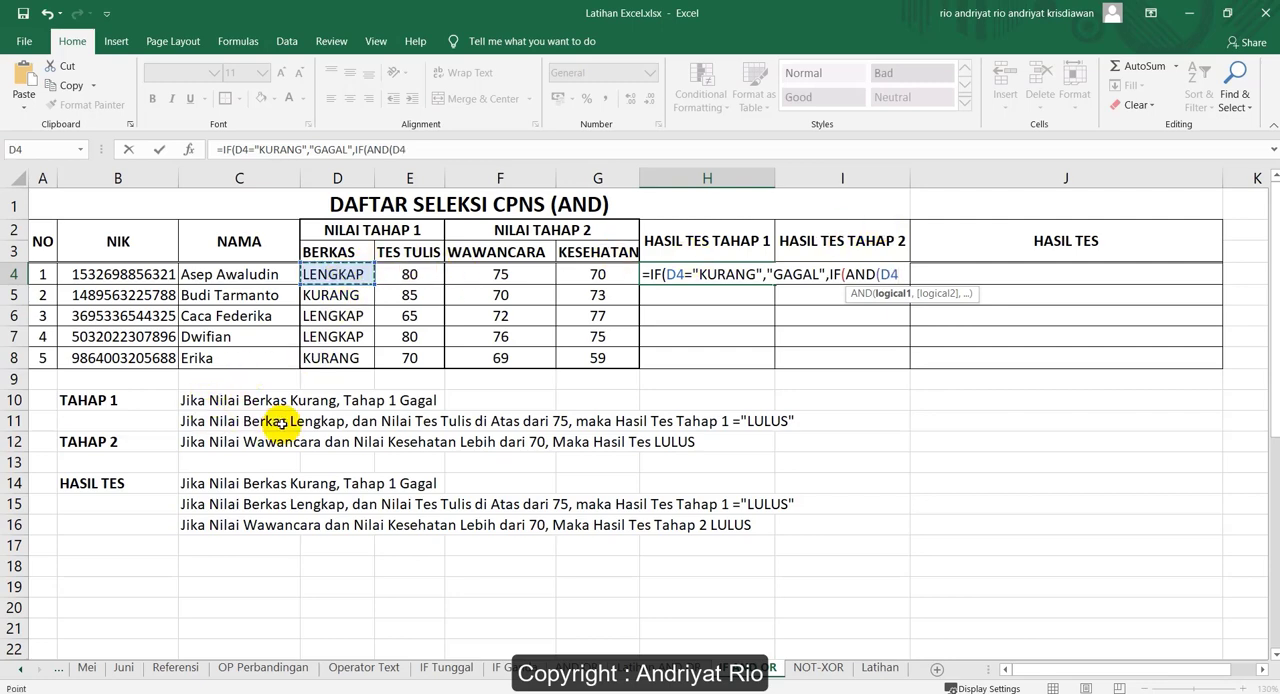
text(=)
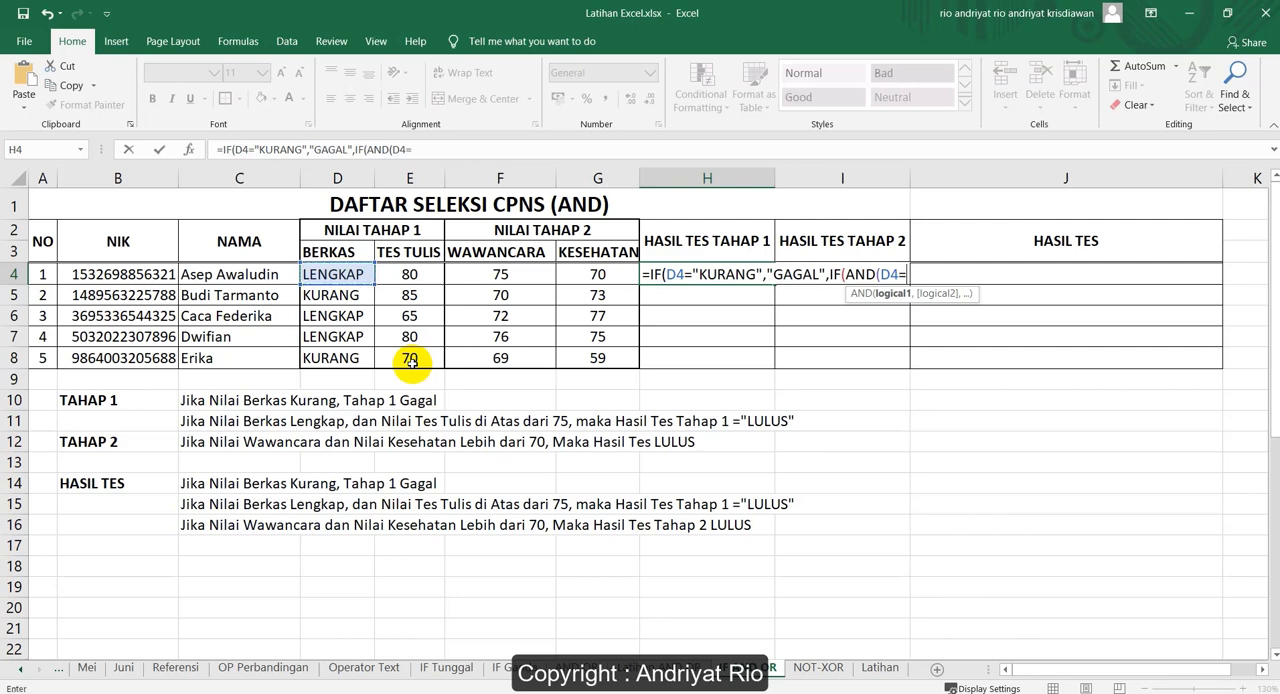
text("LENG)
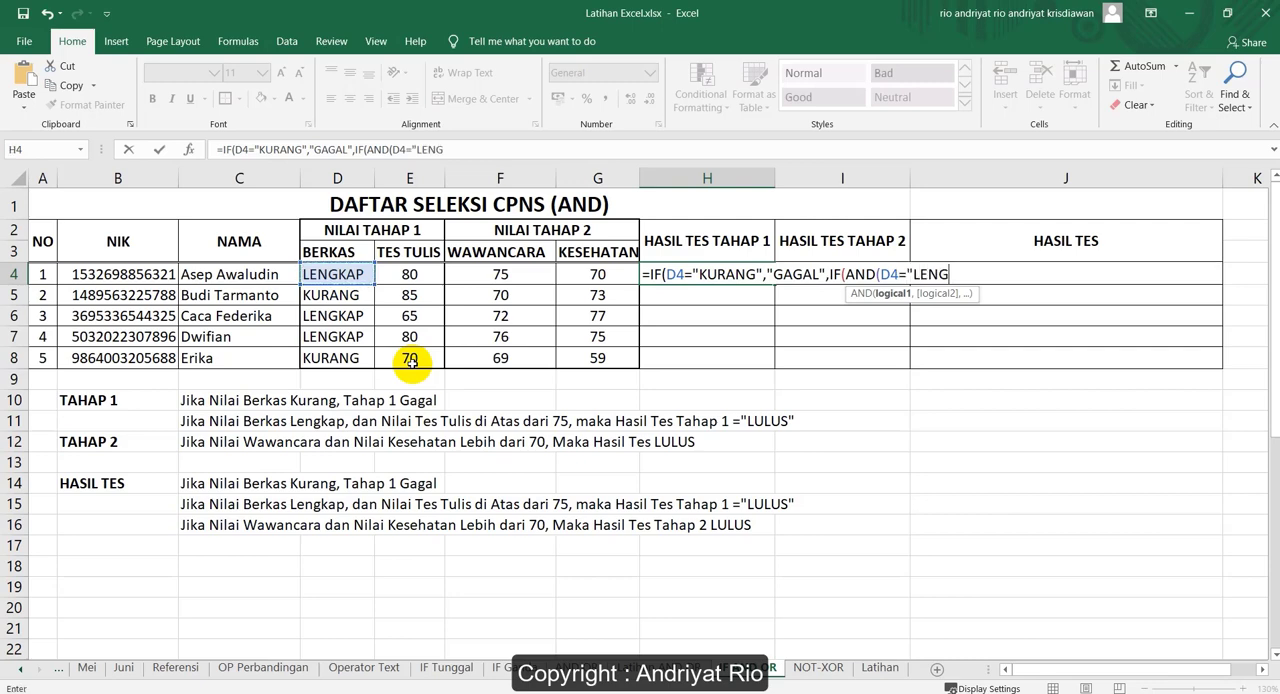
text(KAP",)
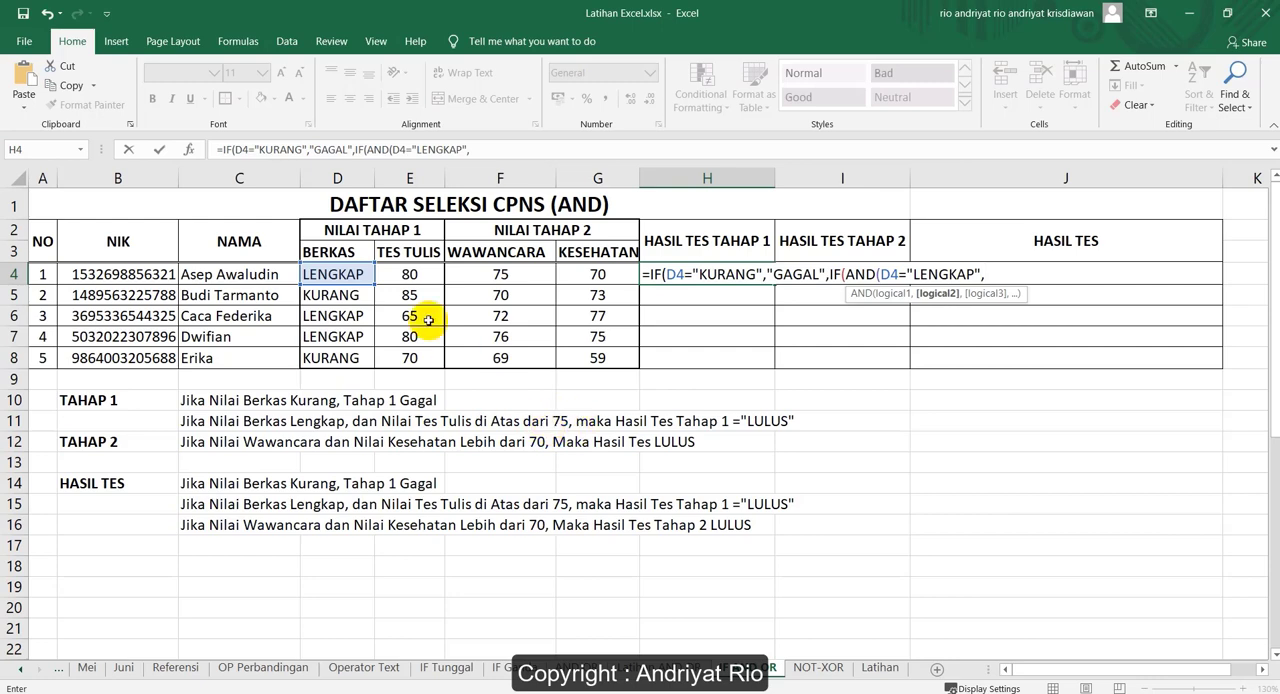
Add E4>75 as the second AND condition and close the AND function
click(413, 274)
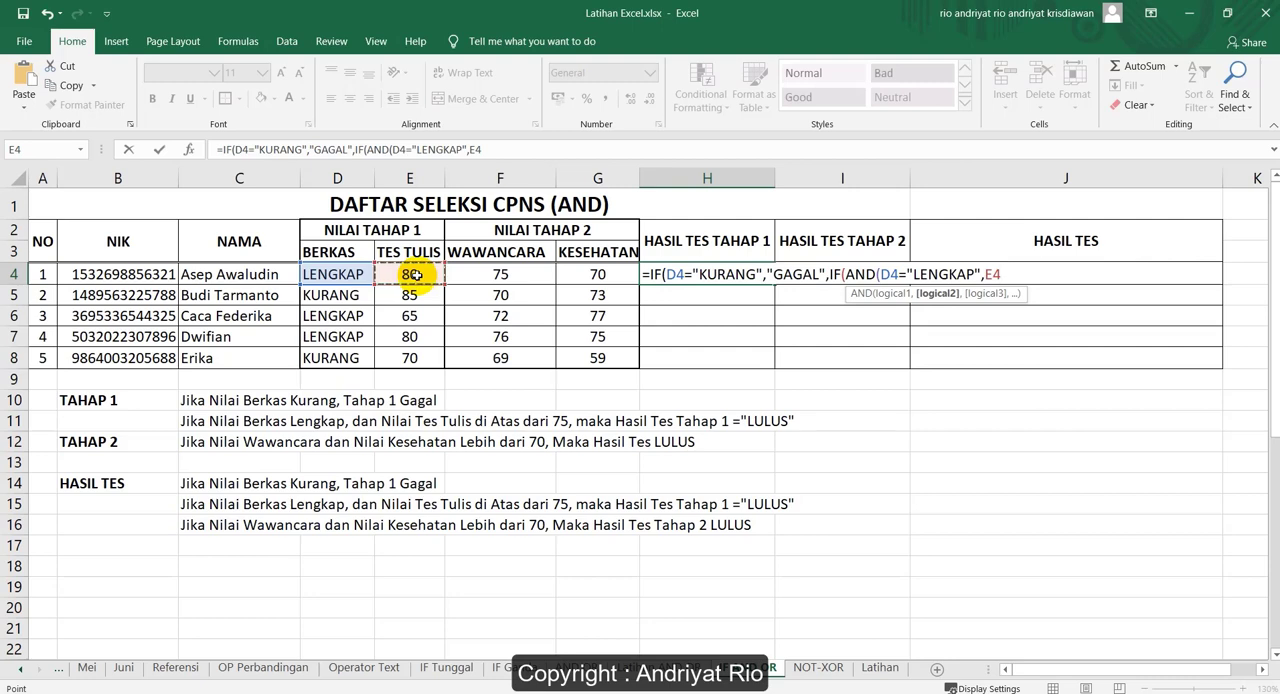
text(>75))
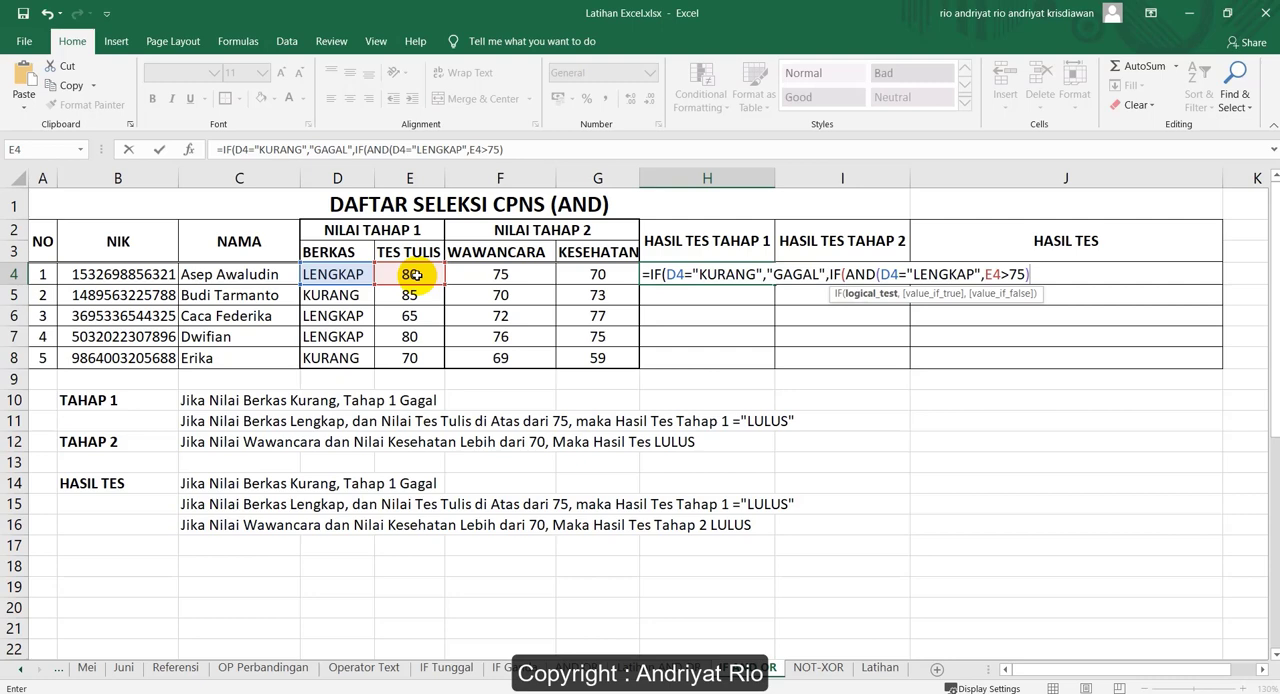
text(,)
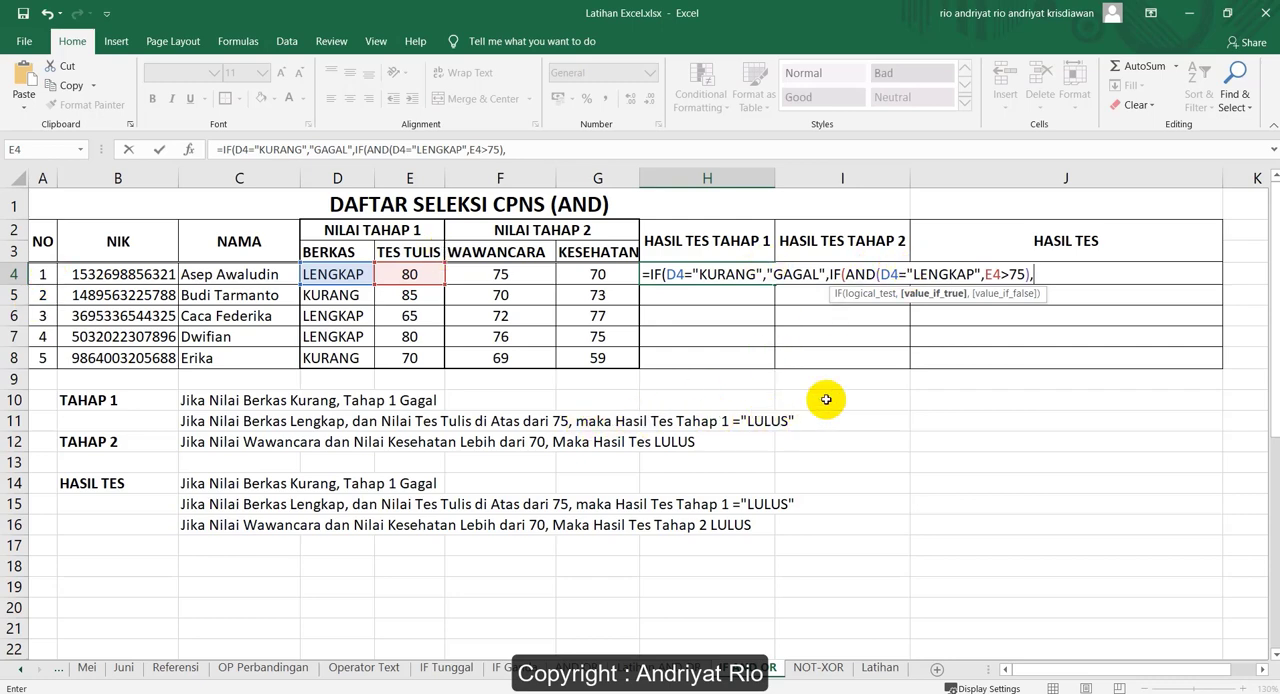
Return "LULUS" as the nested IF's value if true in the H4 formula
text("LULUS",)
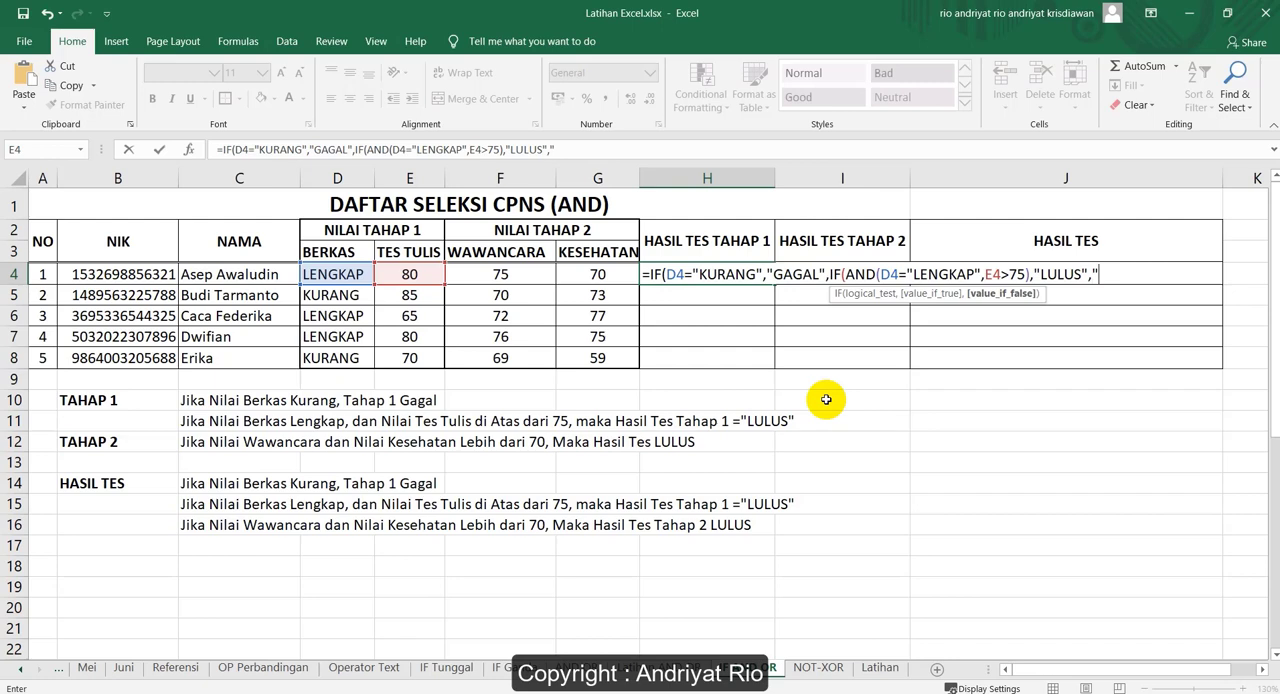
text("TIDAK LULUS)
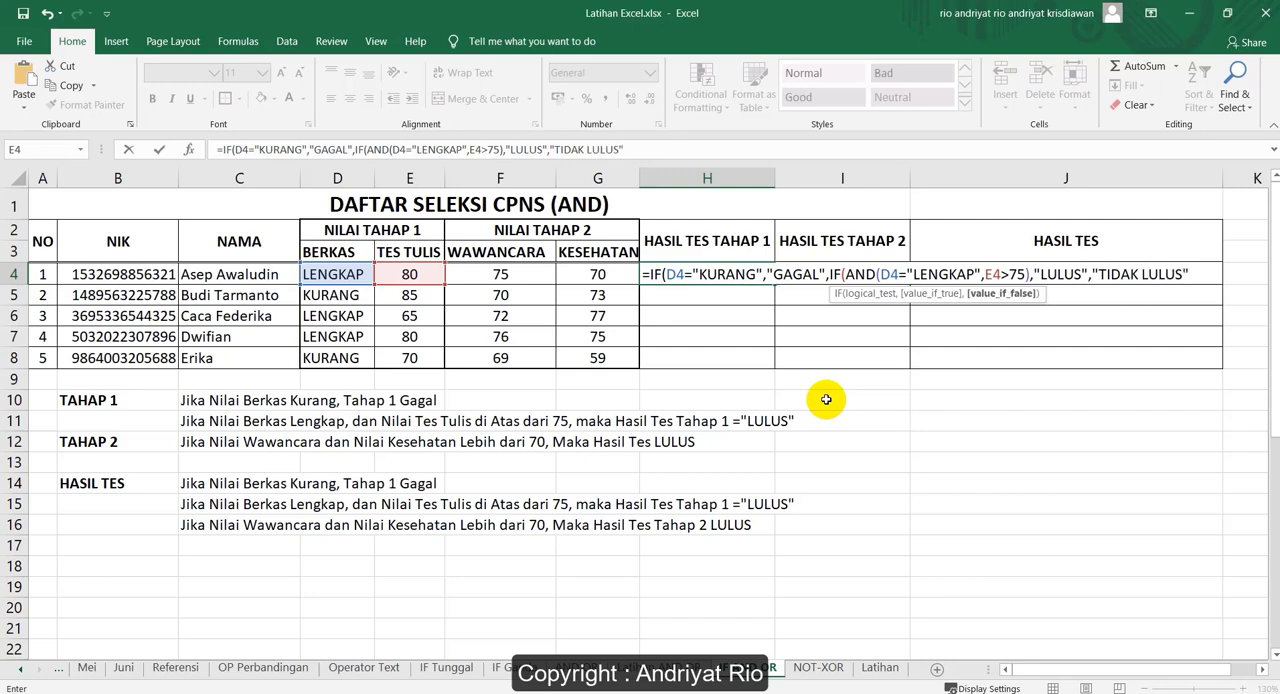
text("))
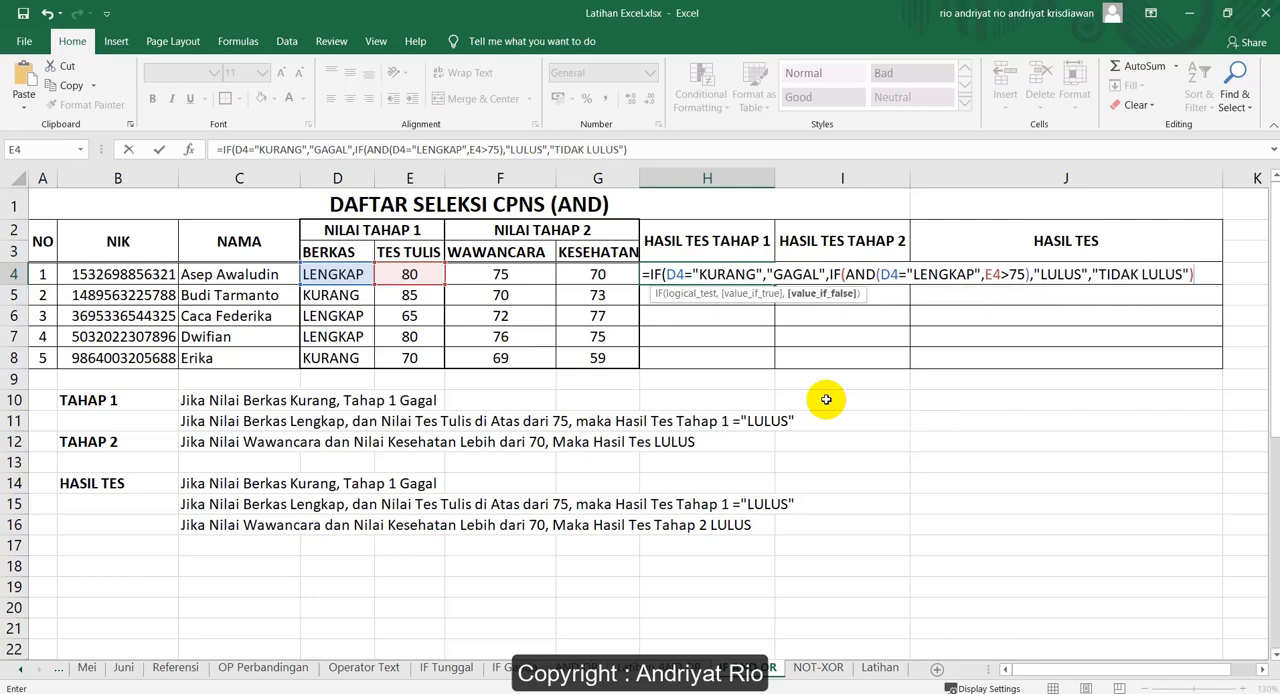
text())
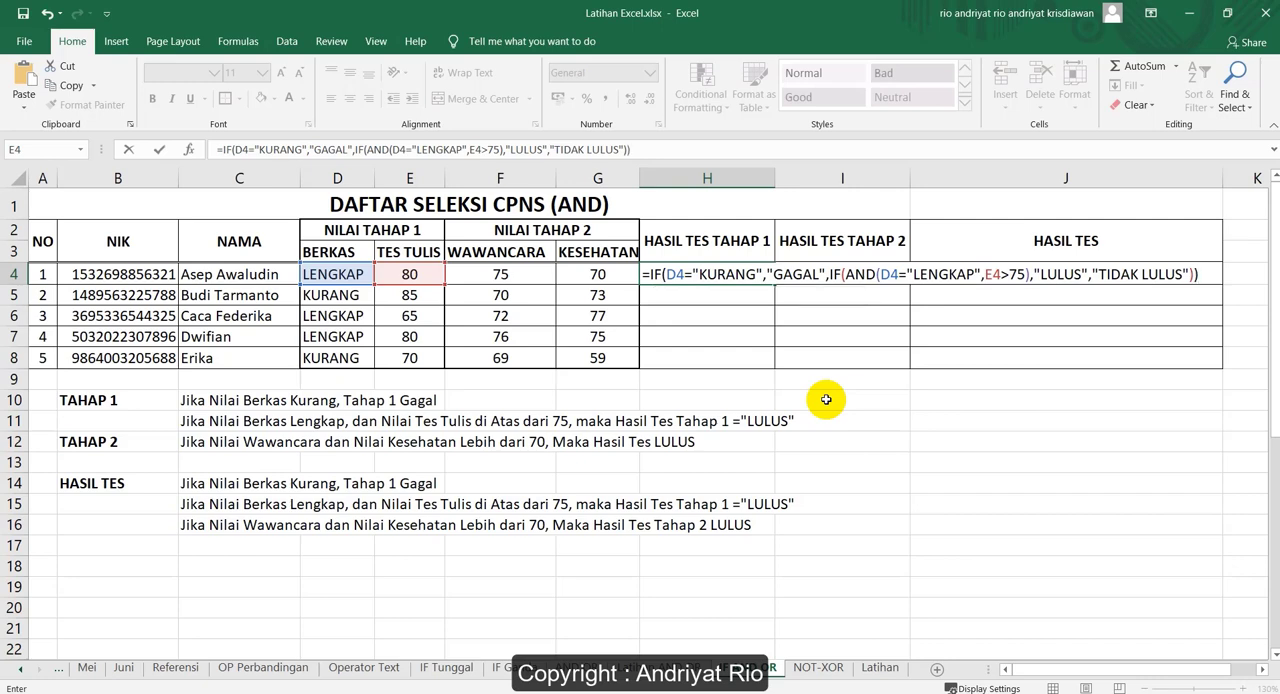
Return "TIDAK LULUS" as the nested IF's value if false, close both IF functions and enter the H4 formula
key(Return)
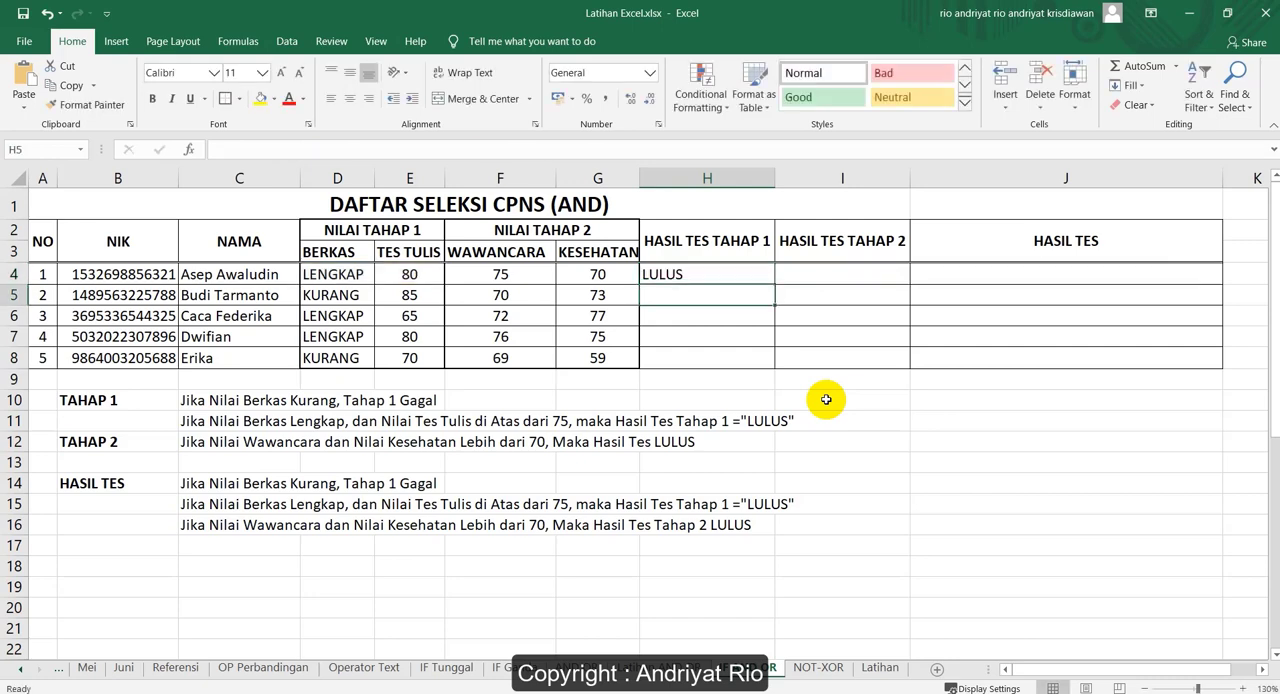
Fill the HASIL TES TAHAP 1 formula from H4 down to H8
click(692, 273)
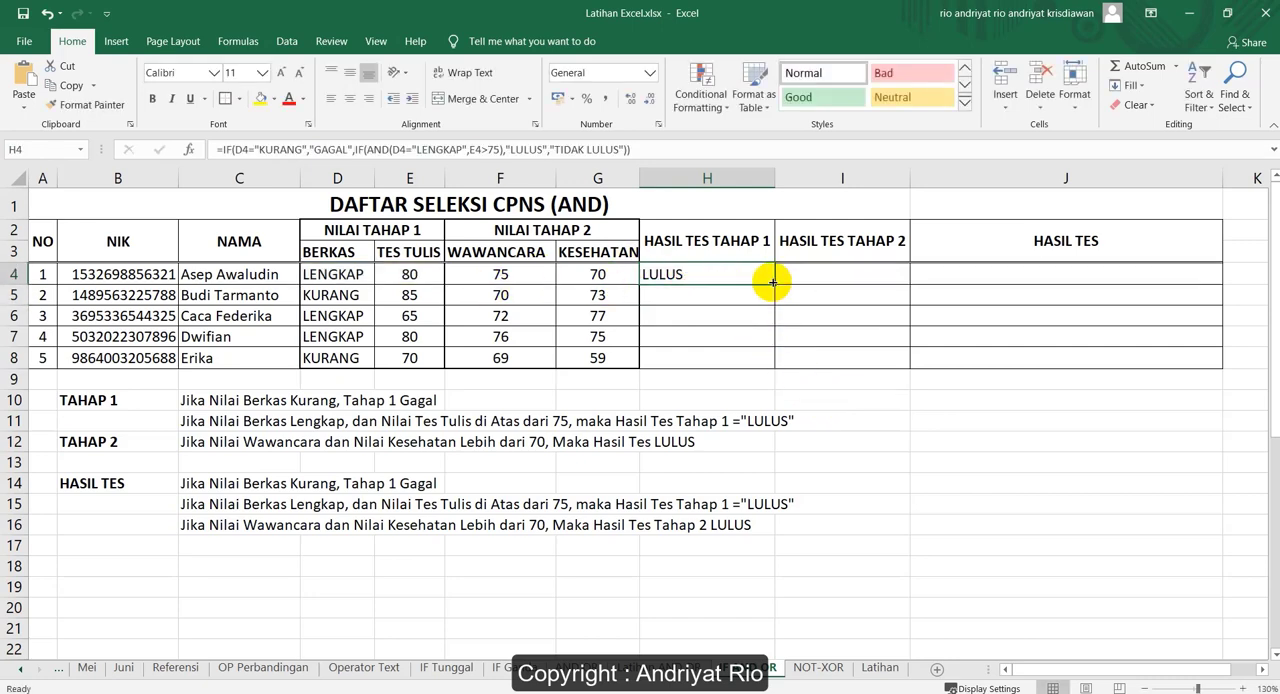
drag(774, 284, 771, 366)
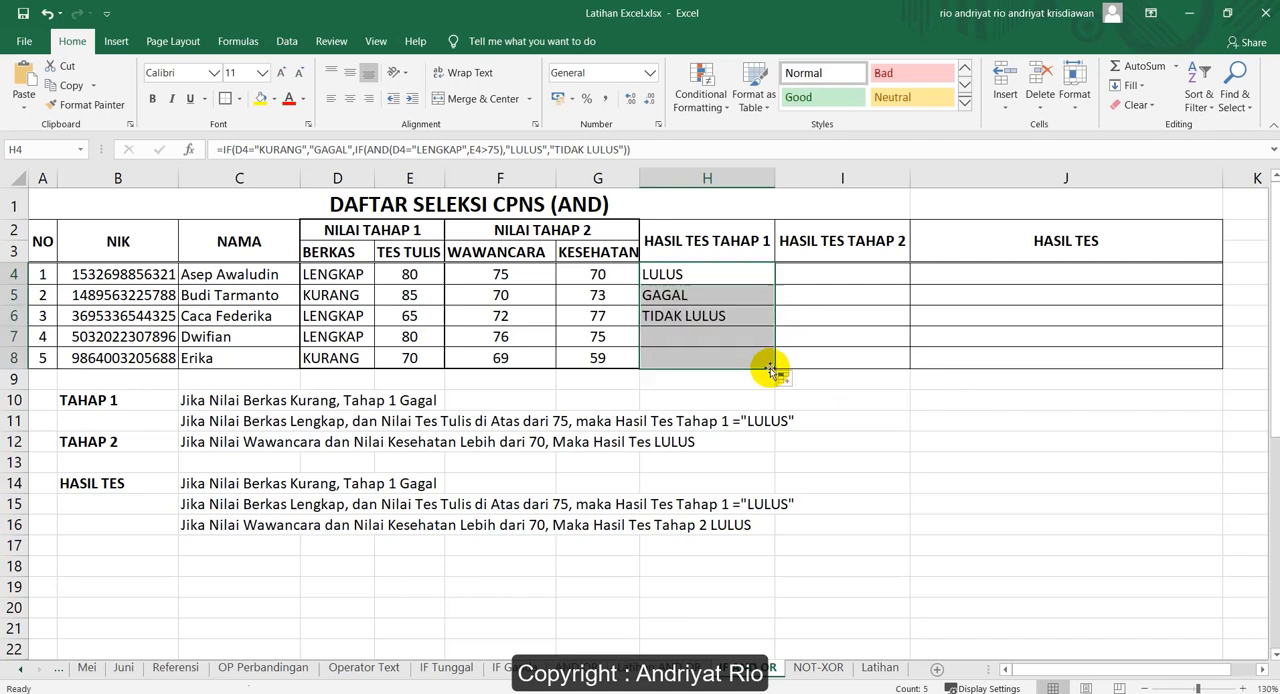
Check the HASIL TES TAHAP 1 results in H5 and H6 against the BERKAS value in D5 and the TES TULIS score in E6
click(705, 293)
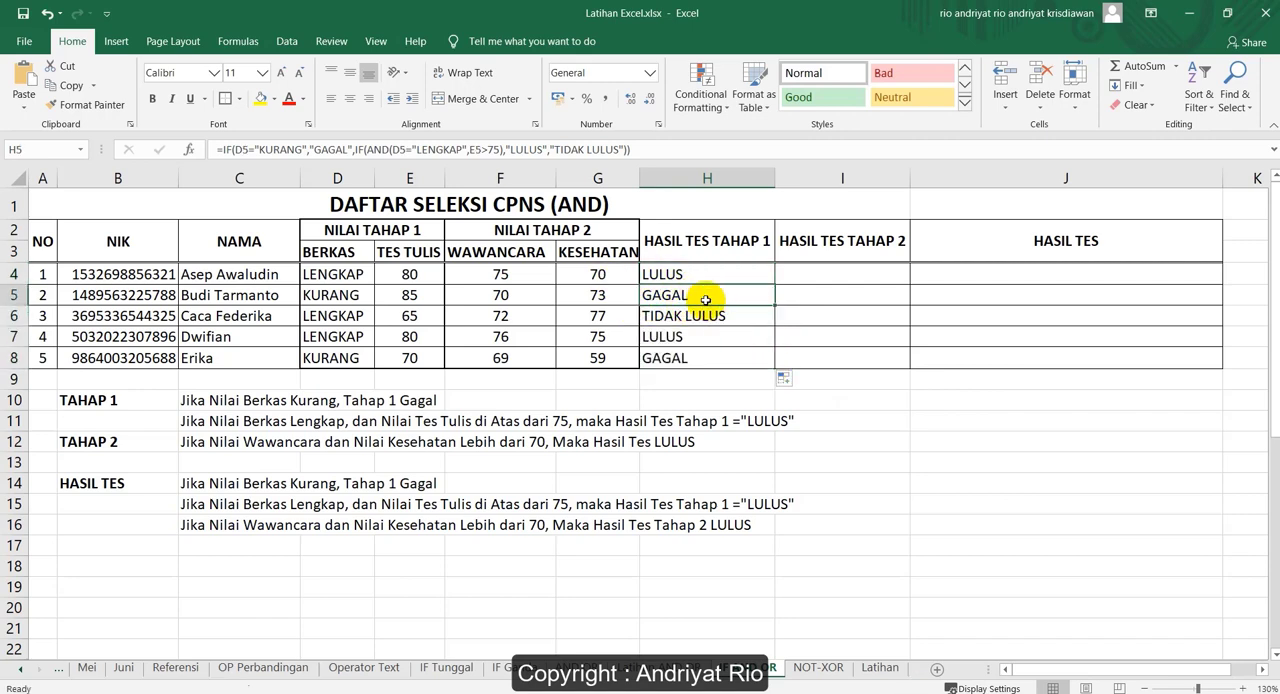
click(310, 295)
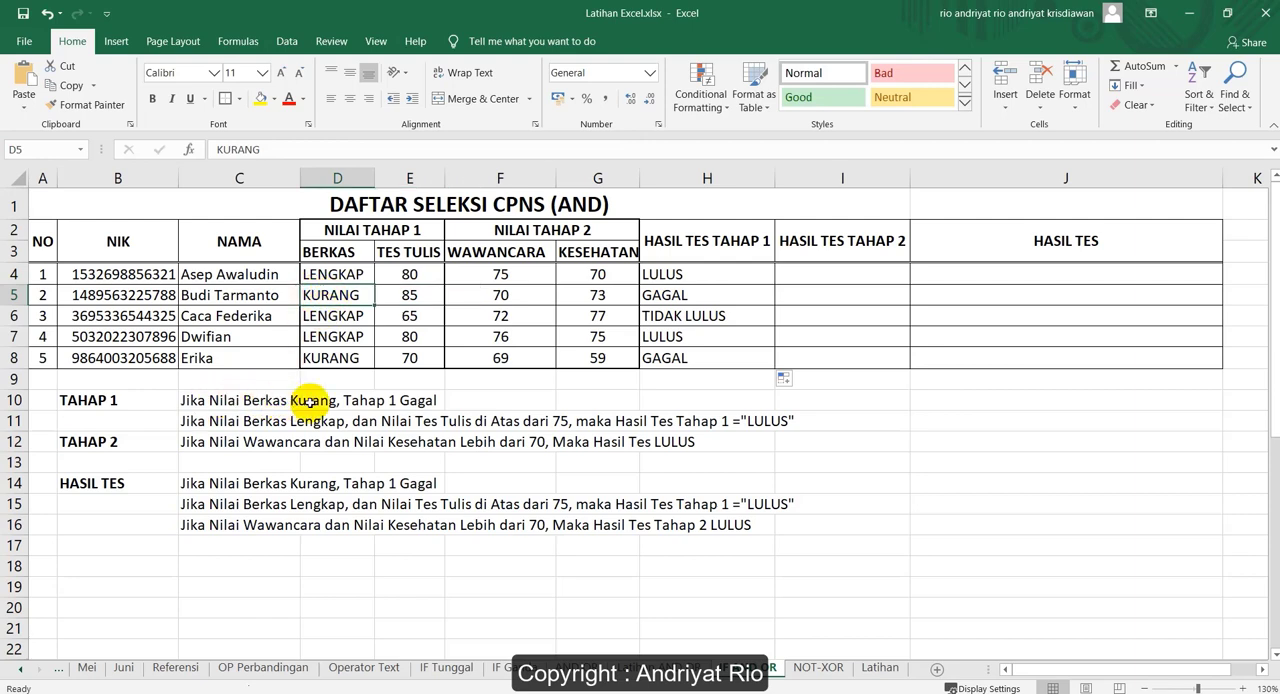
click(690, 315)
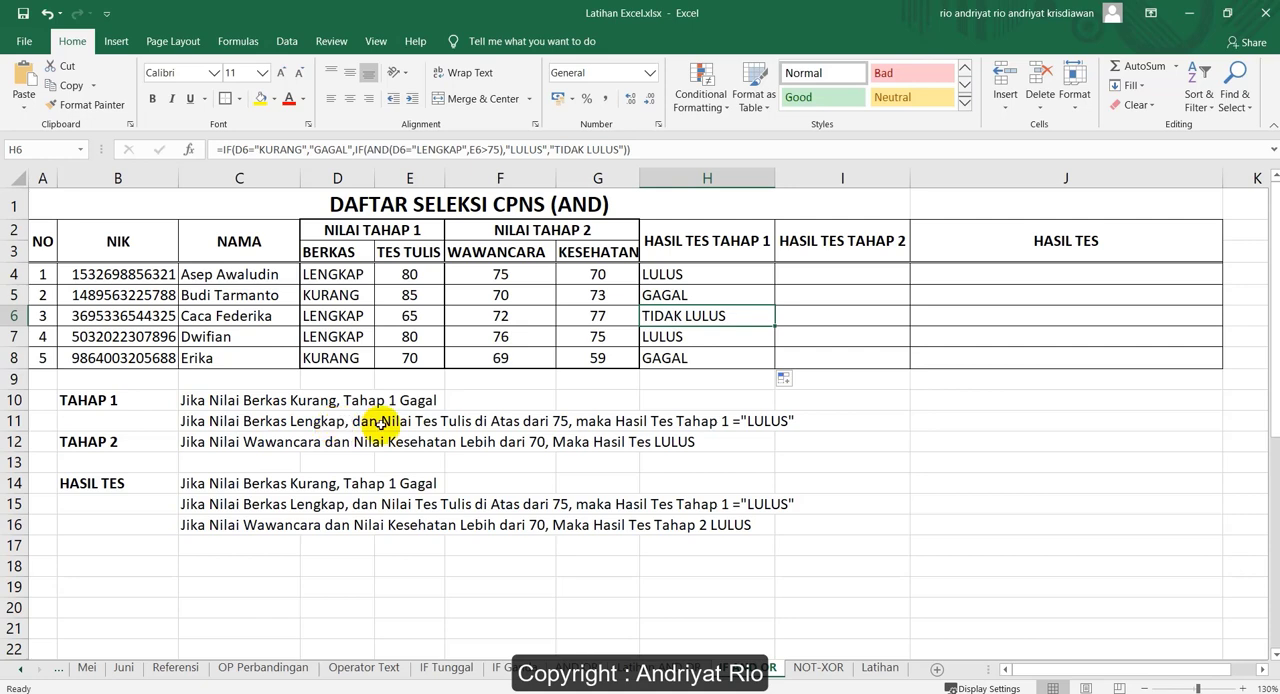
click(410, 316)
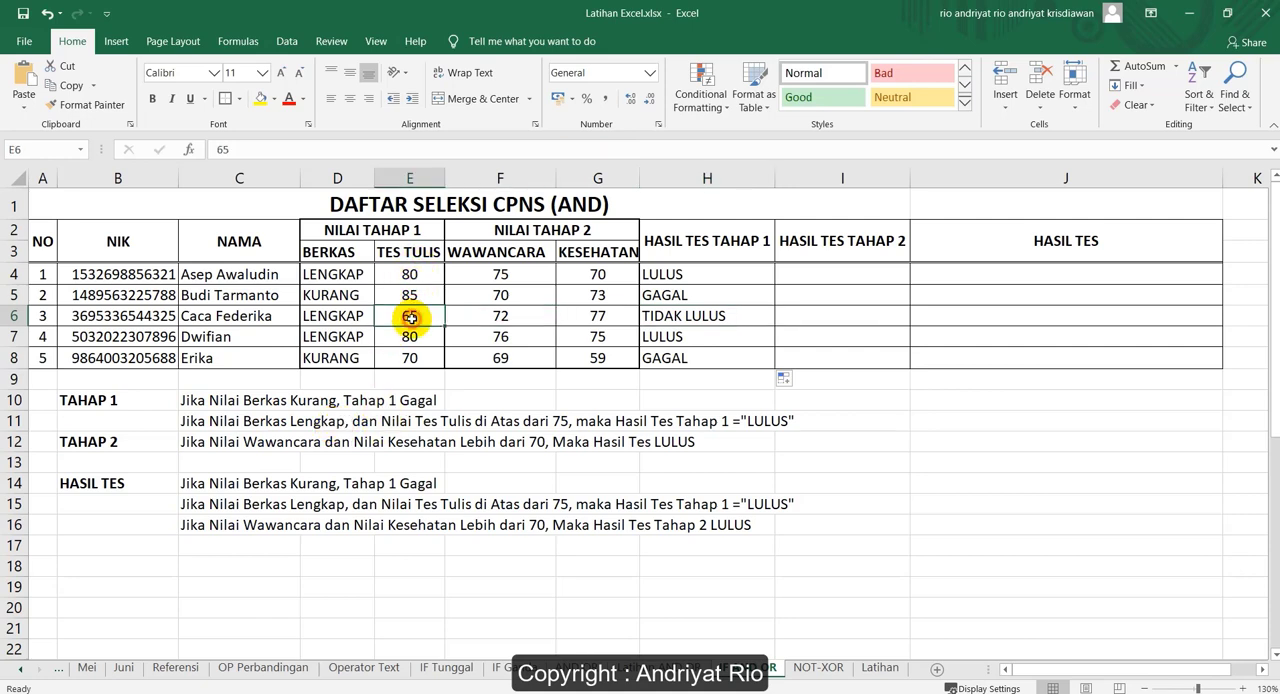
click(698, 318)
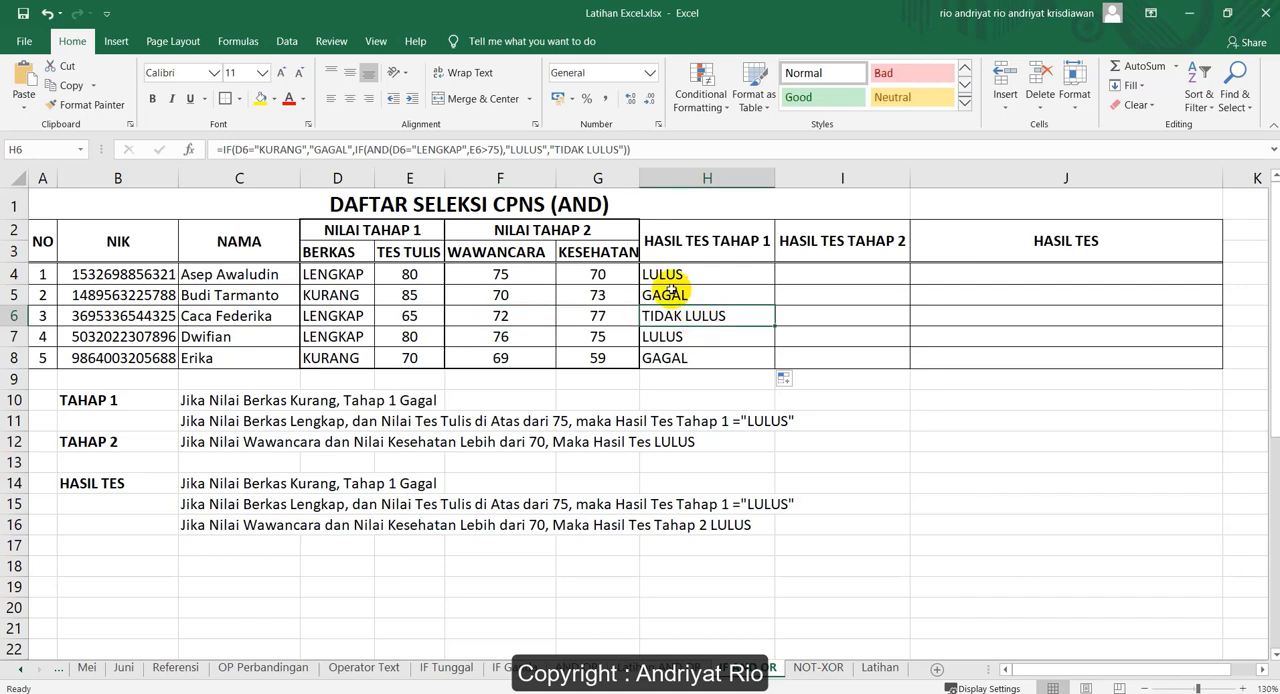
Review the "KURANG" condition and the "GAGAL", "LULUS" and "TIDAK LULUS" return values inside the H4 formula
click(670, 274)
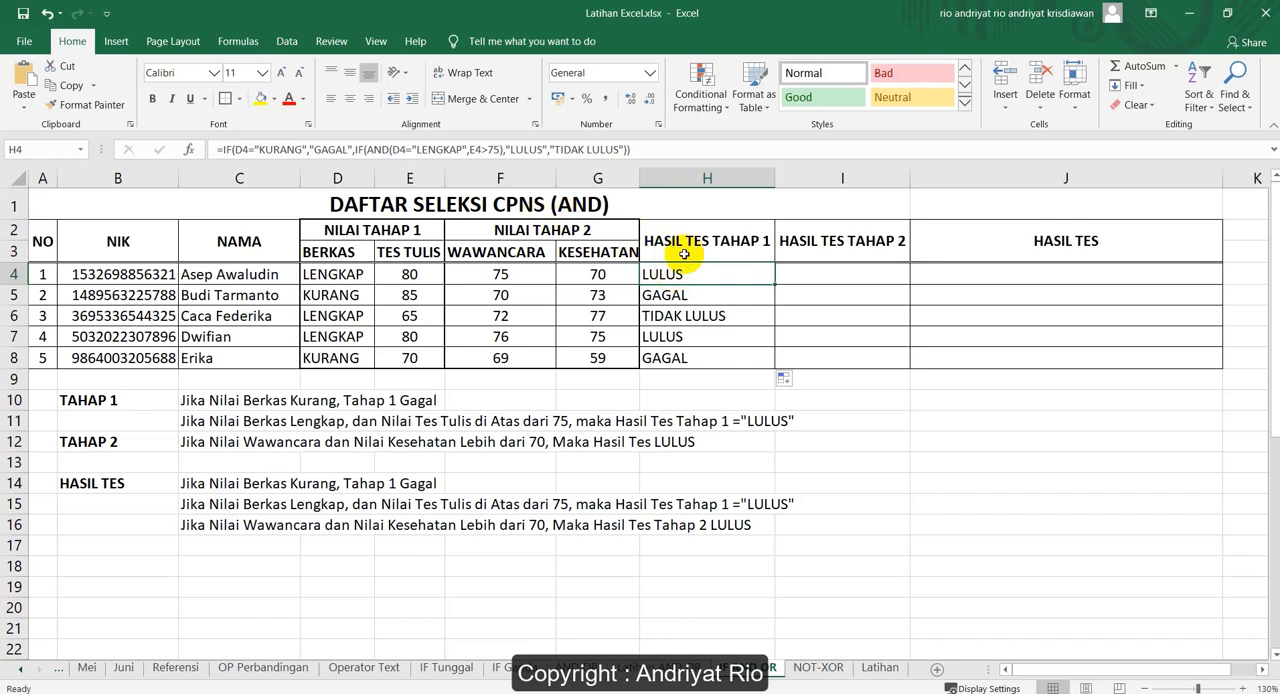
double_click(683, 274)
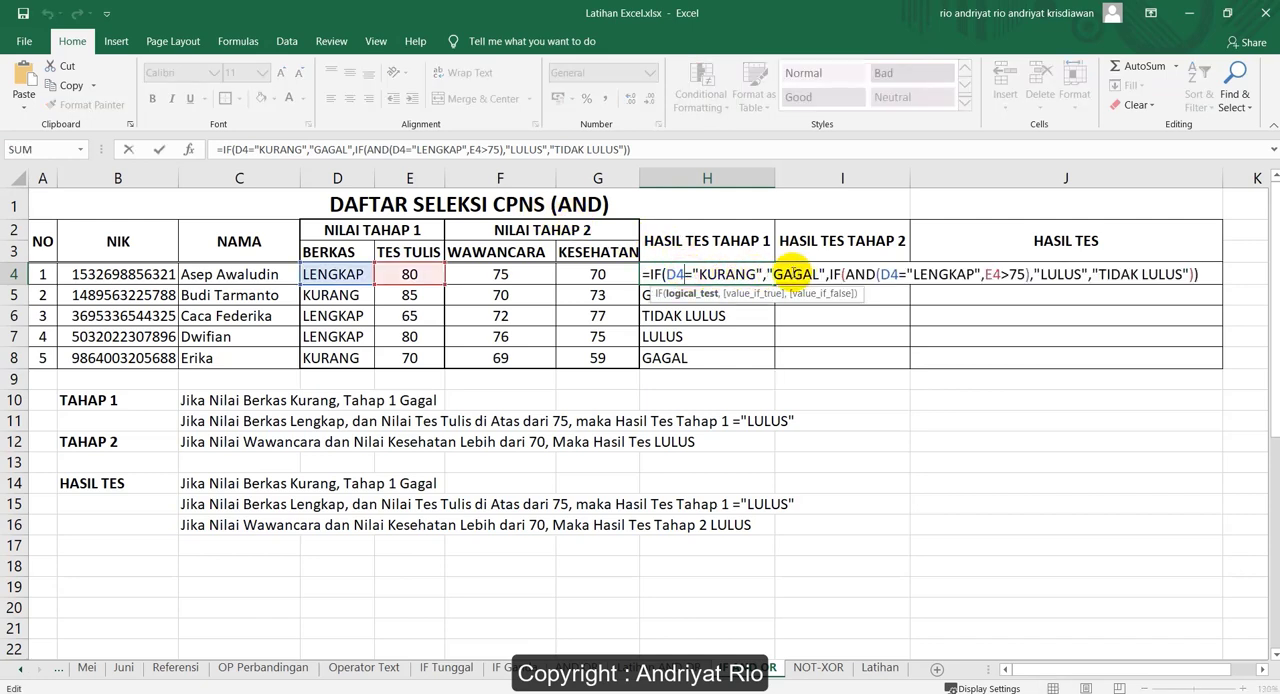
double_click(722, 274)
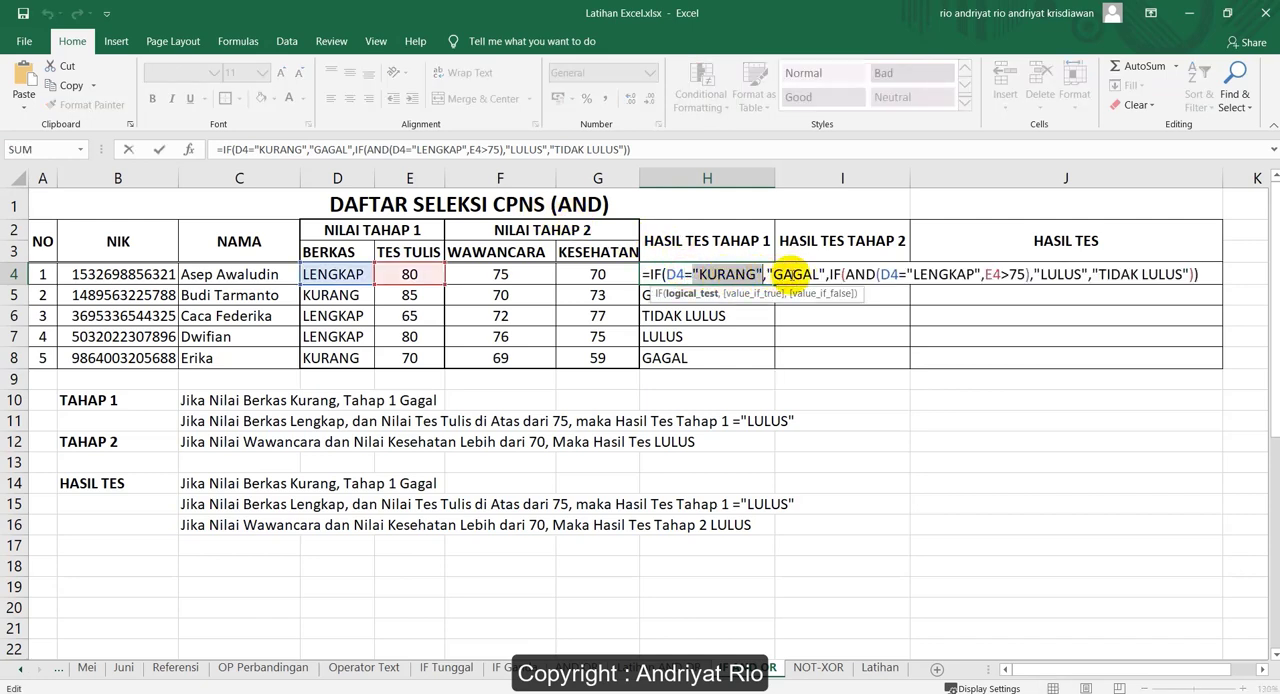
double_click(795, 274)
double_click(1062, 274)
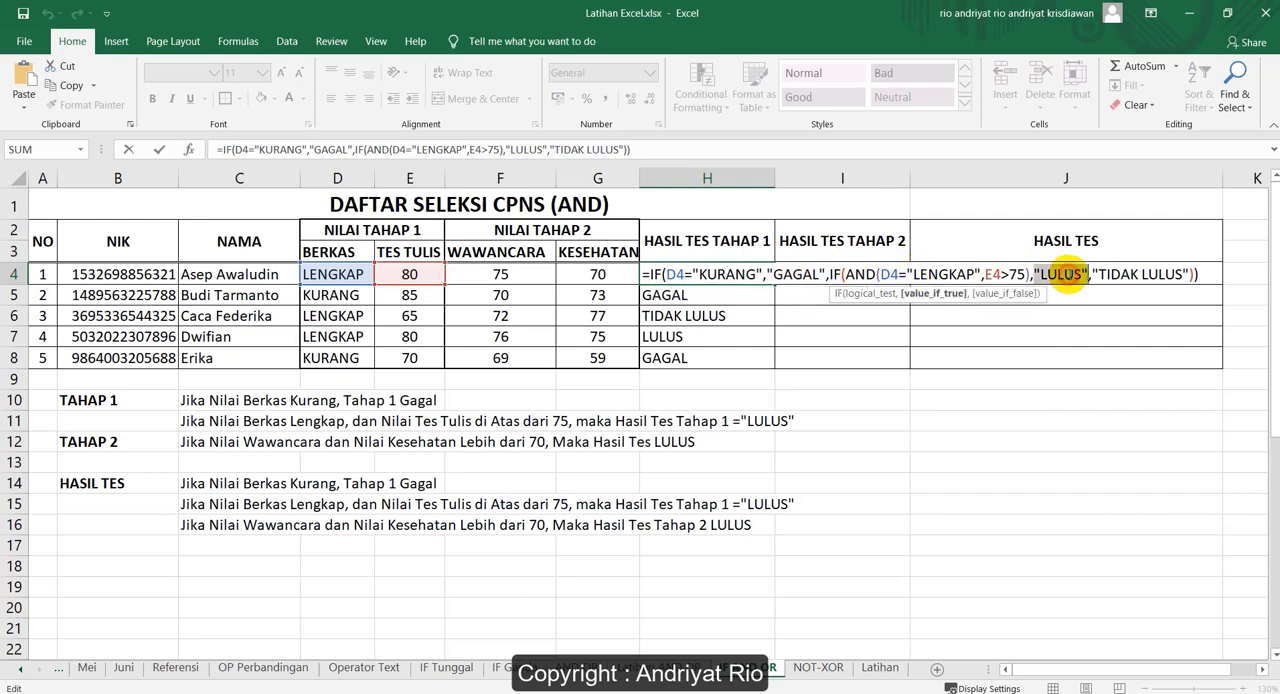
drag(1100, 274, 1182, 273)
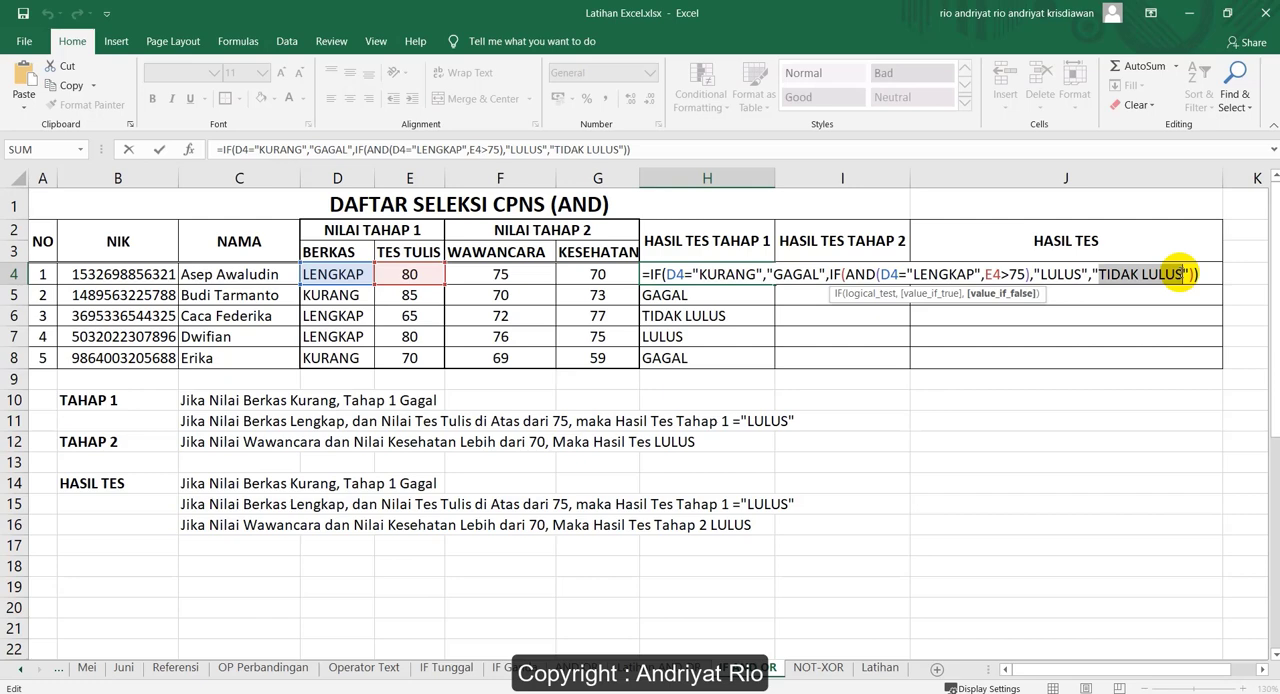
key(Return)
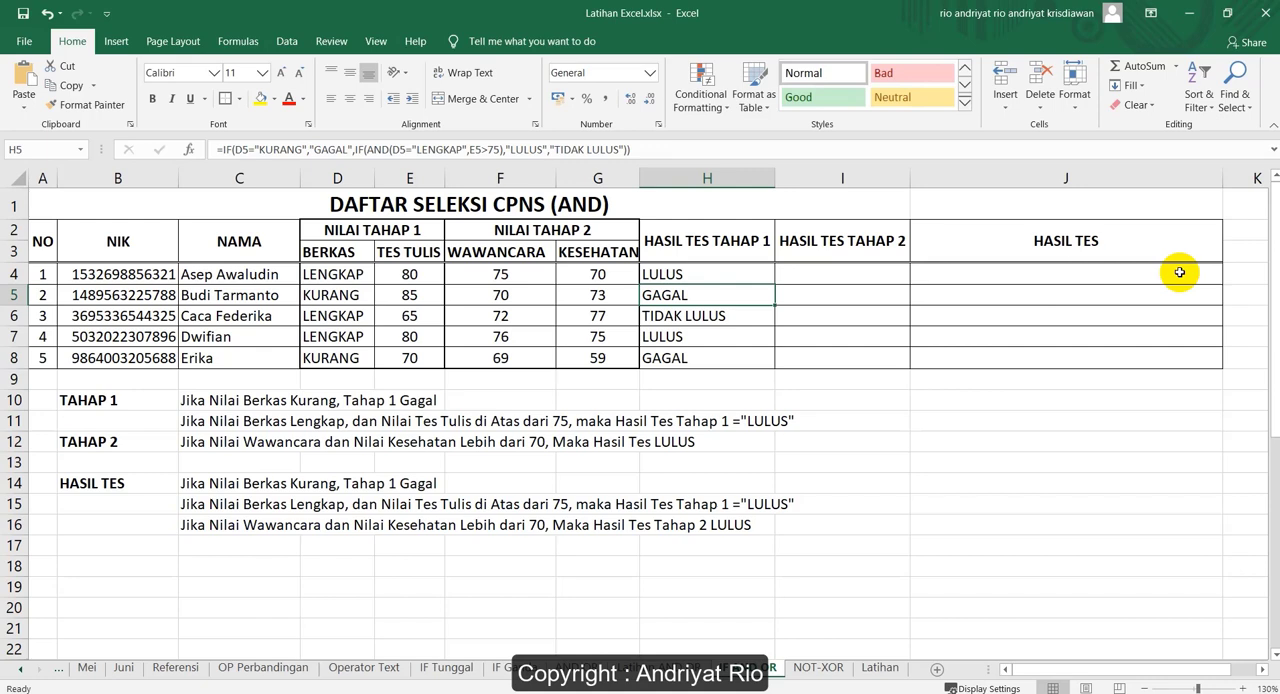
Start an IF(AND( formula in I4 under HASIL TES TAHAP 2, with F4>70 as the first AND condition
click(820, 276)
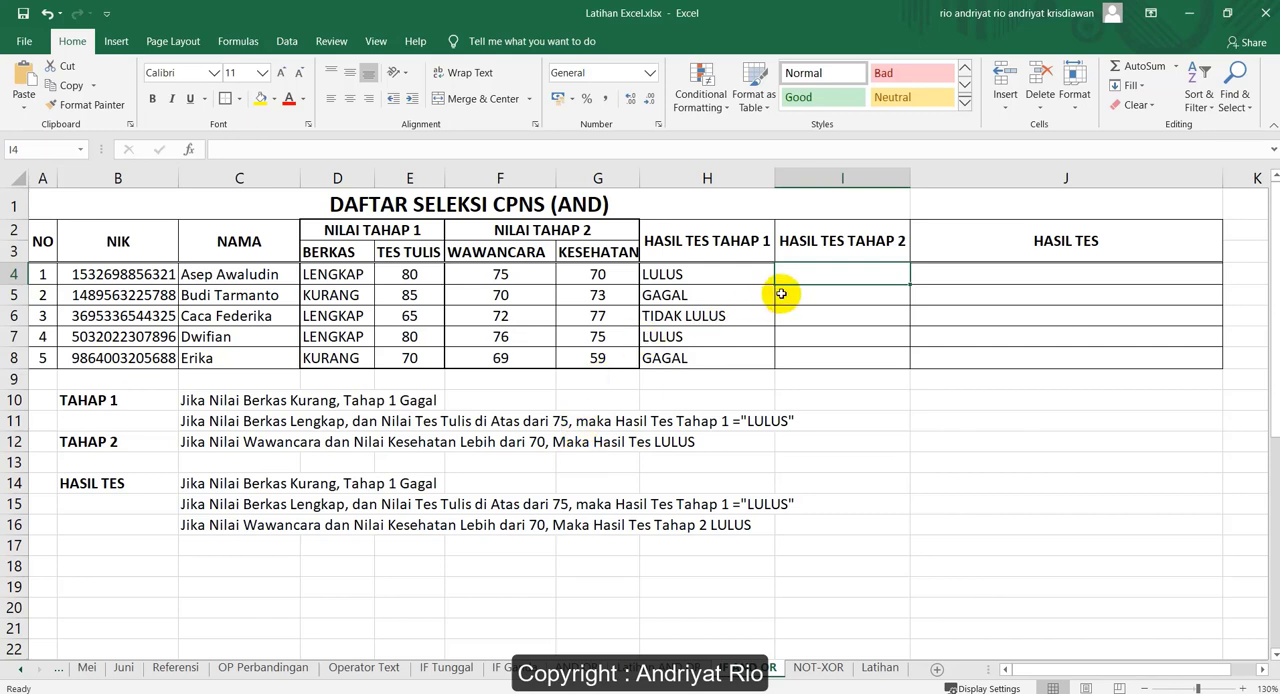
text(=)
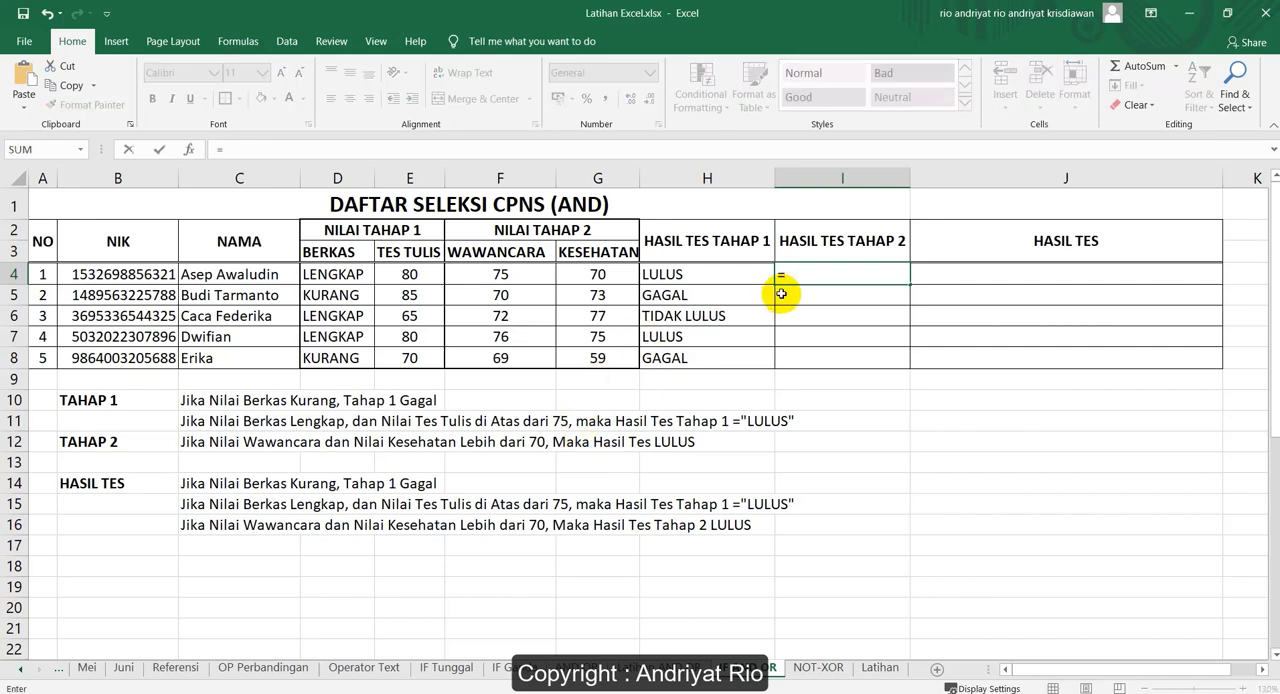
text(IF()
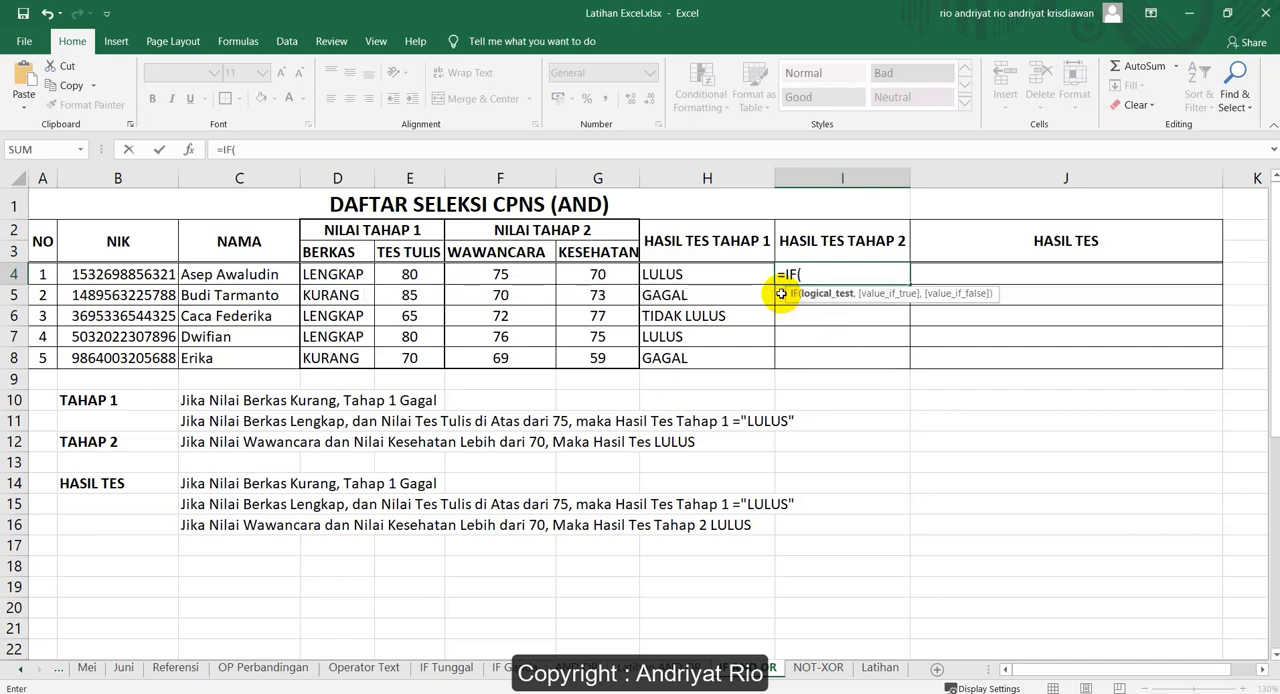
text(AND()
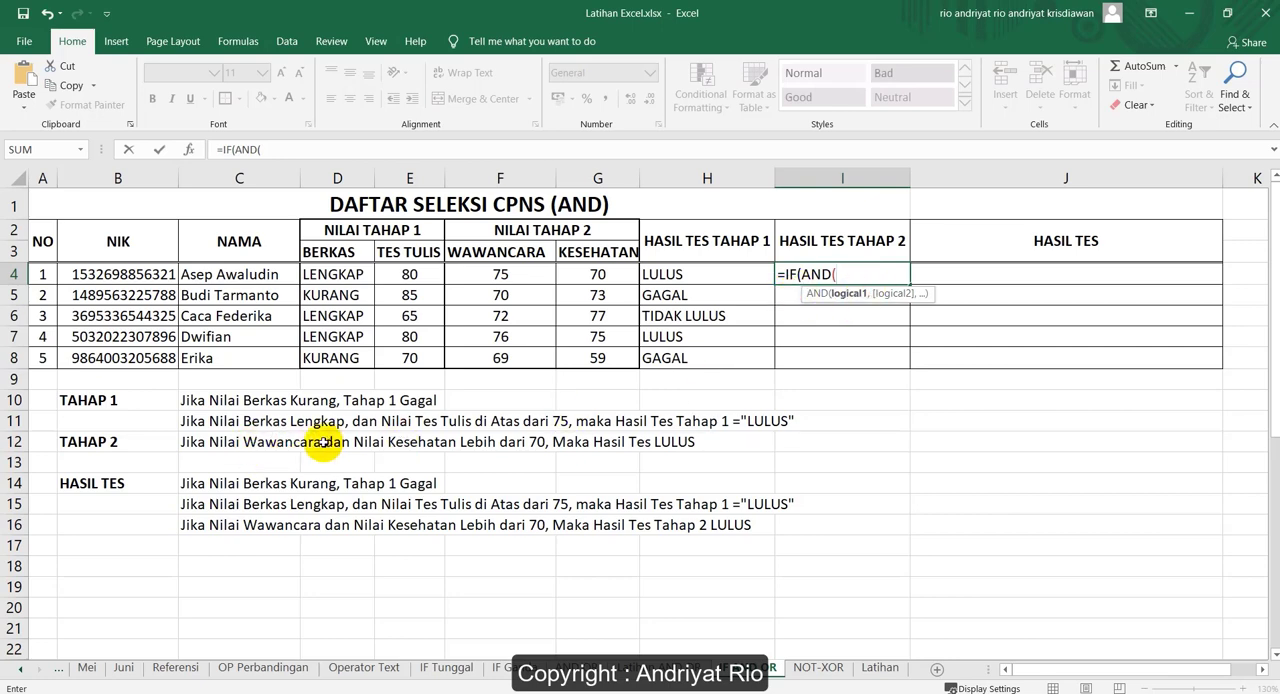
click(501, 276)
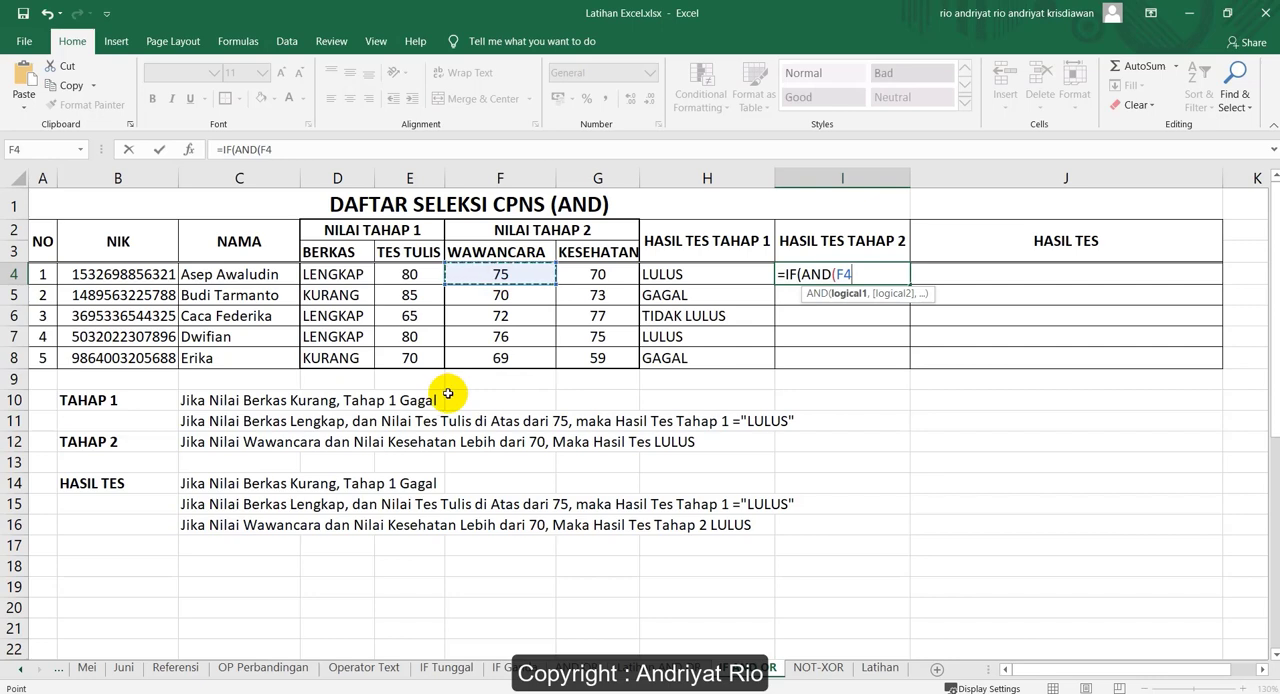
text(>70,)
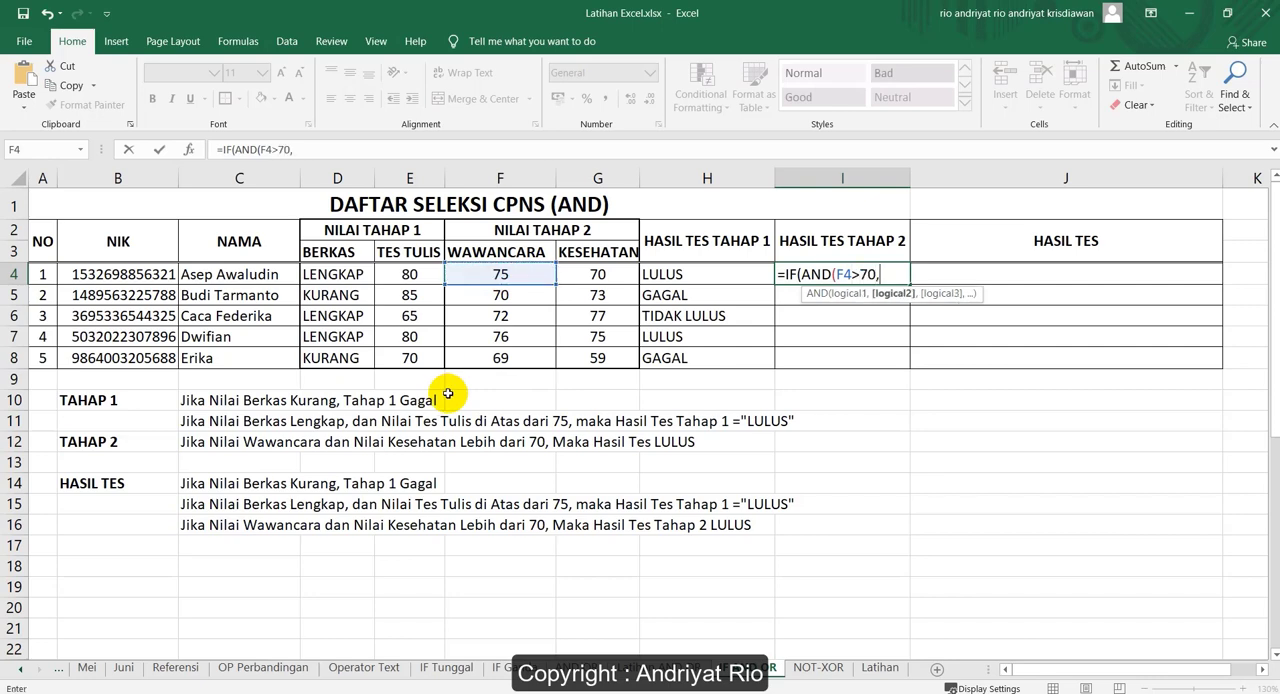
Add G4>70 as the second AND condition in the I4 formula and close the AND function
click(598, 274)
text(>)
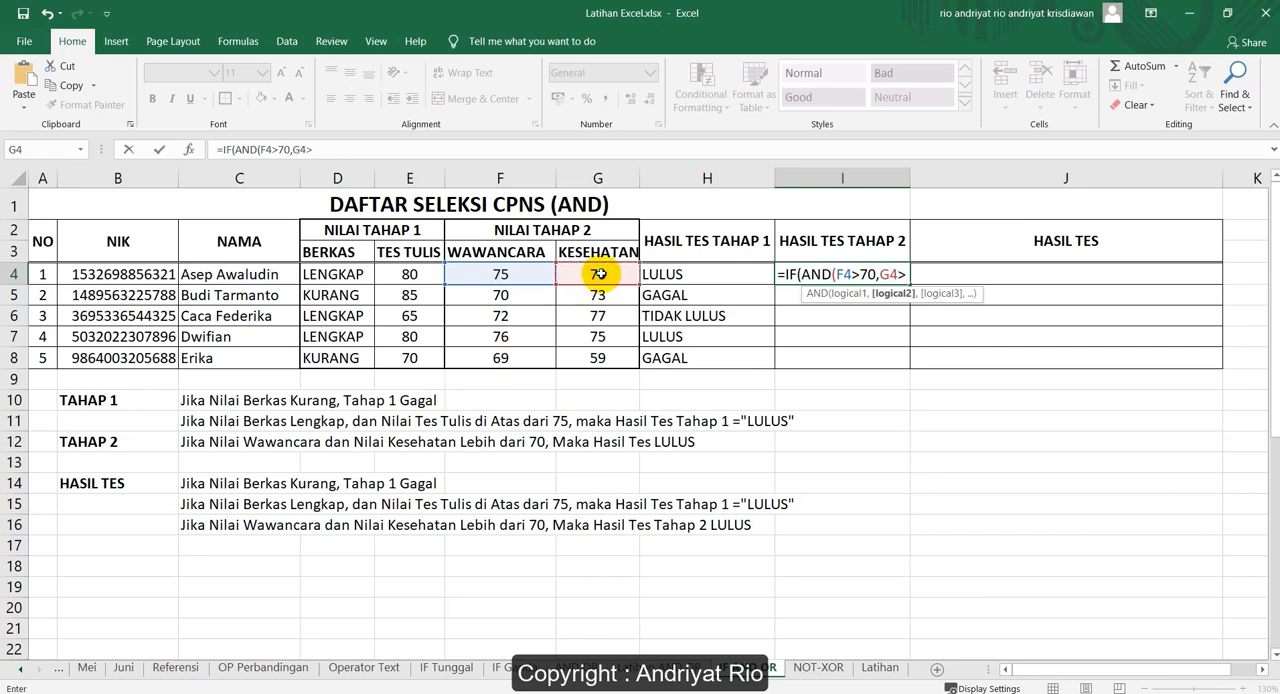
text(70))
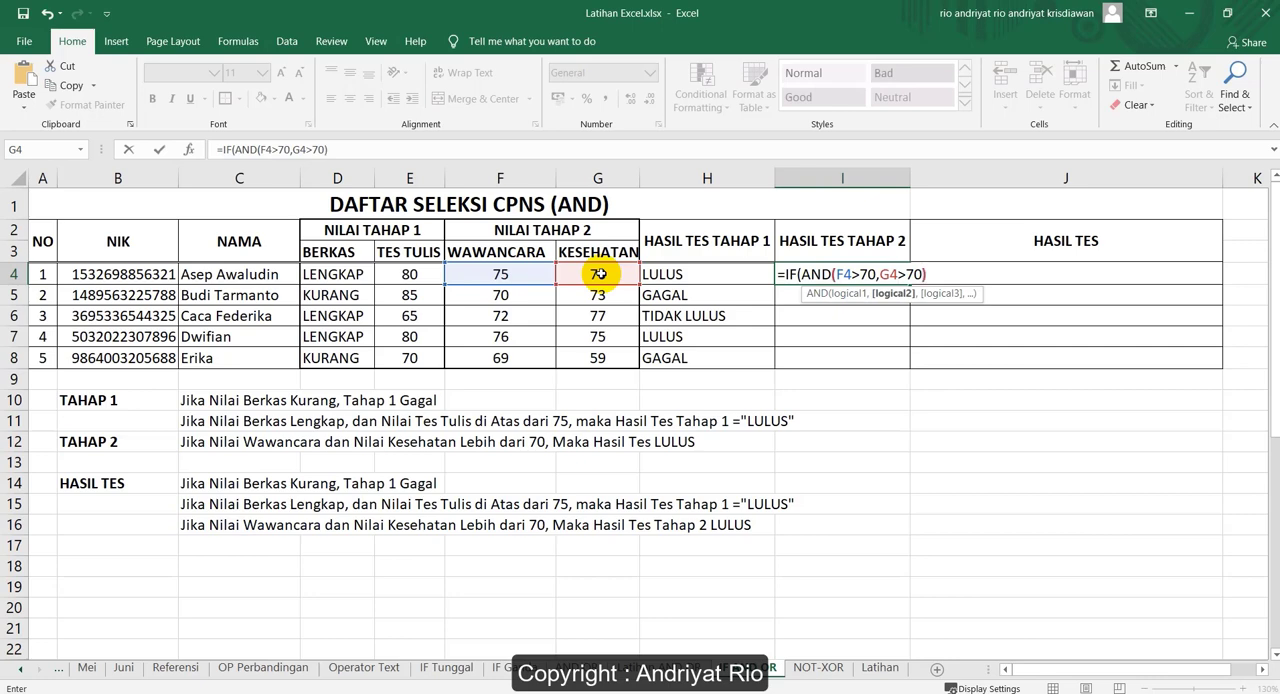
text(,)
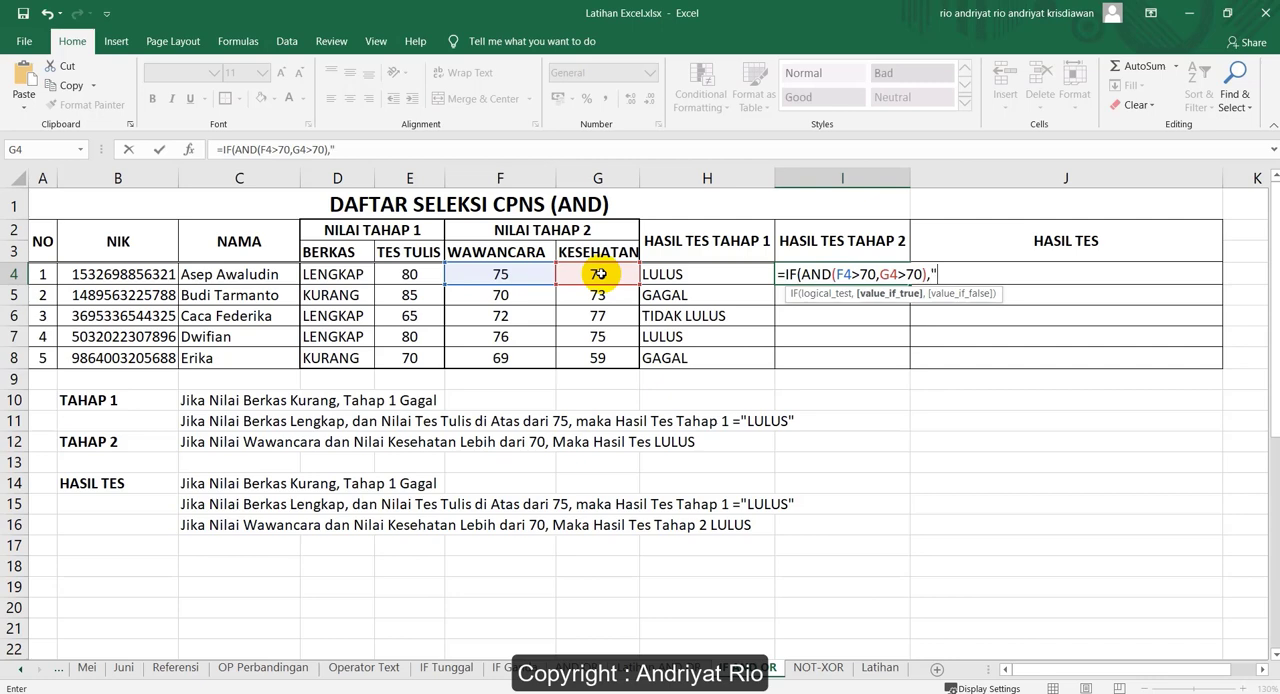
Return "LULUS" if true and "TIDAK LULUS" if false, then close the IF and enter the I4 formula
text("LULUS",")
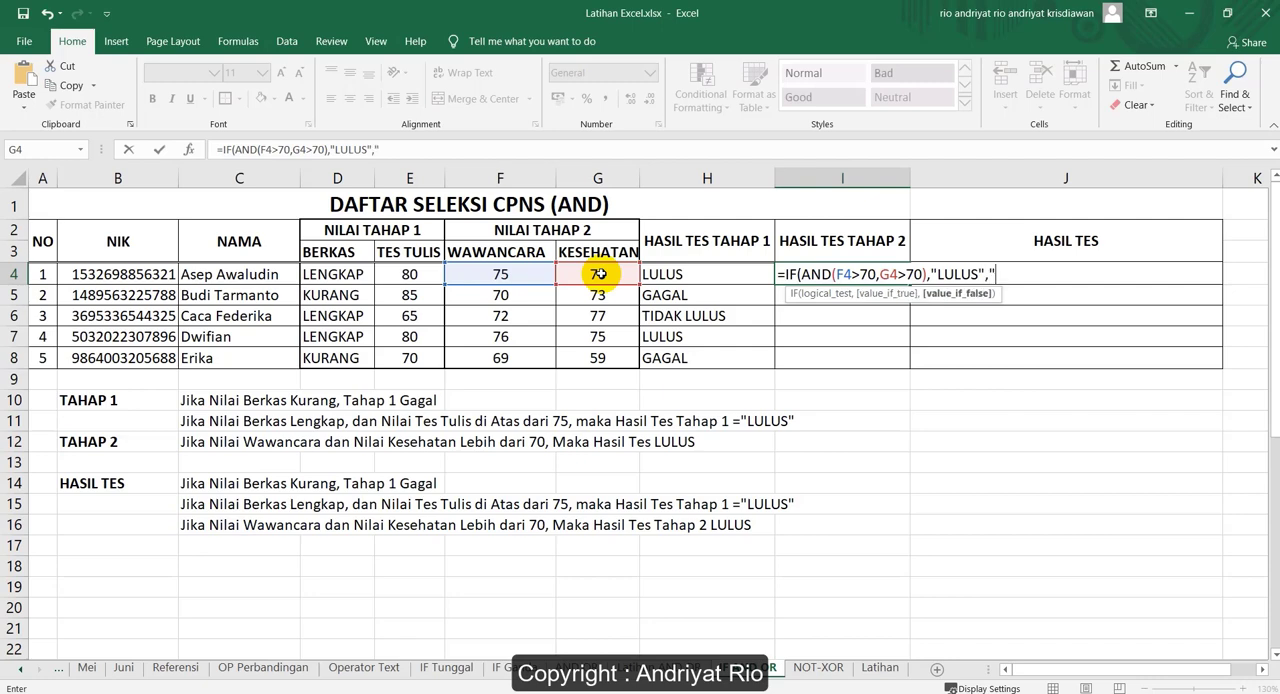
text(TIDAK)
text( LULUS")
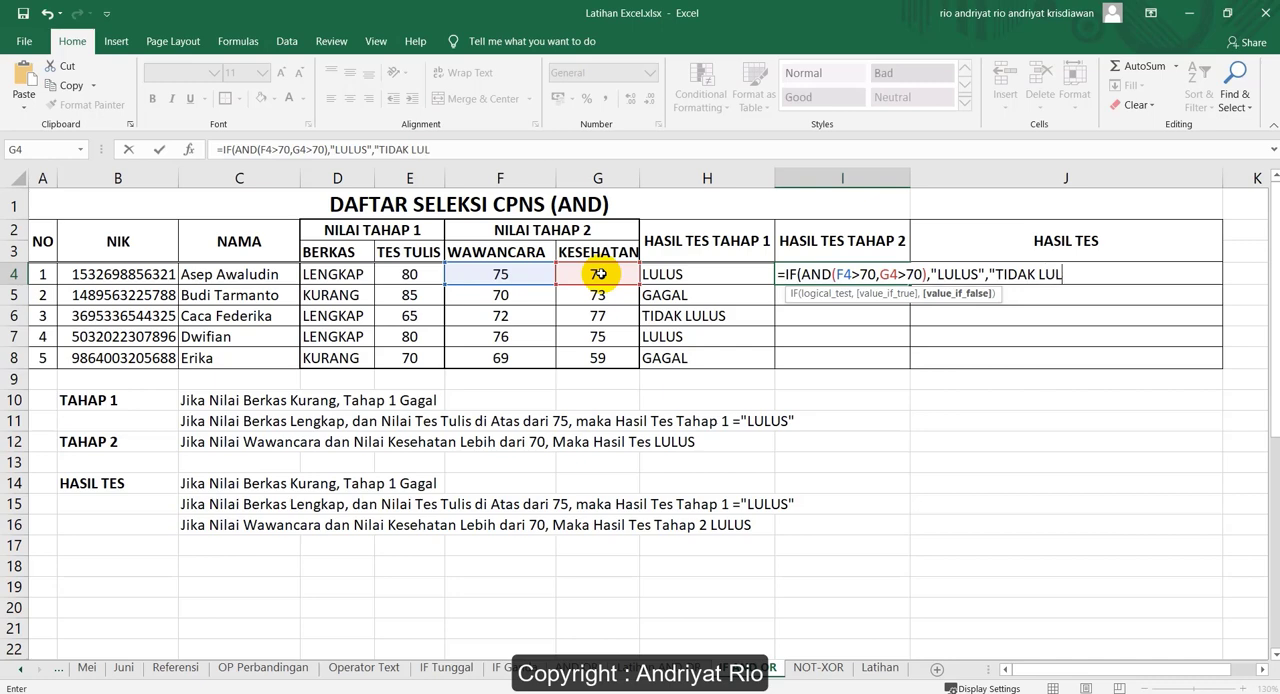
text())
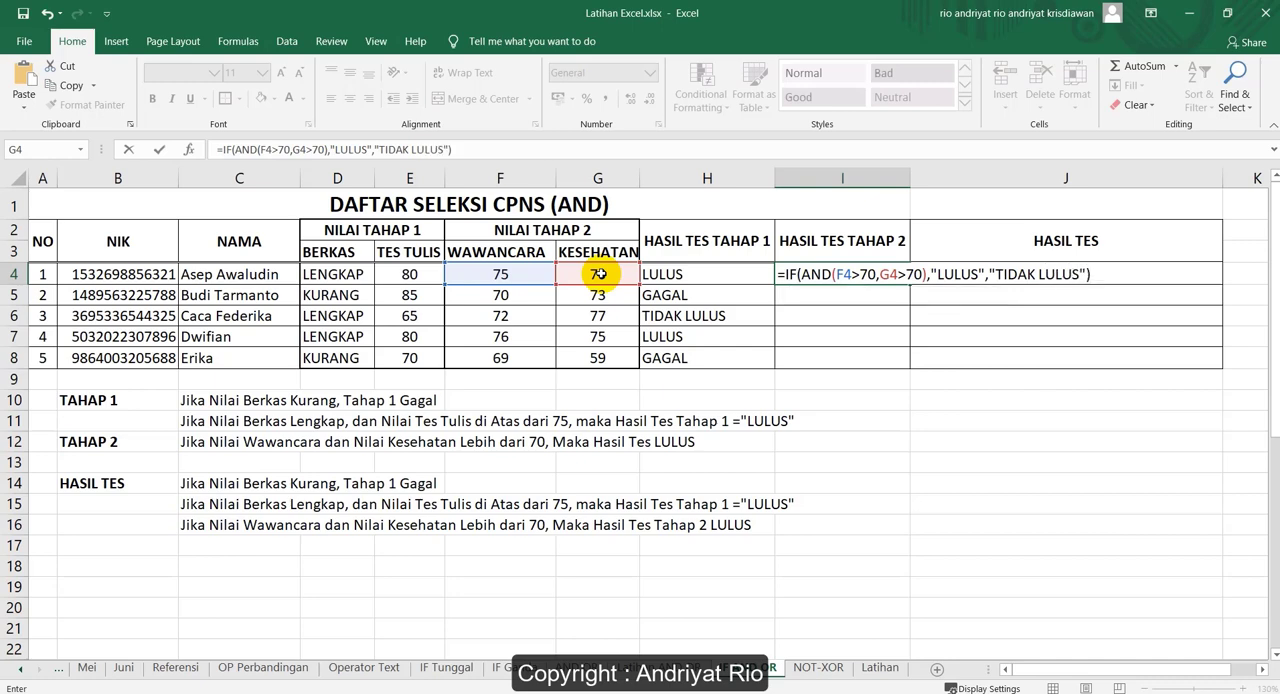
key(Return)
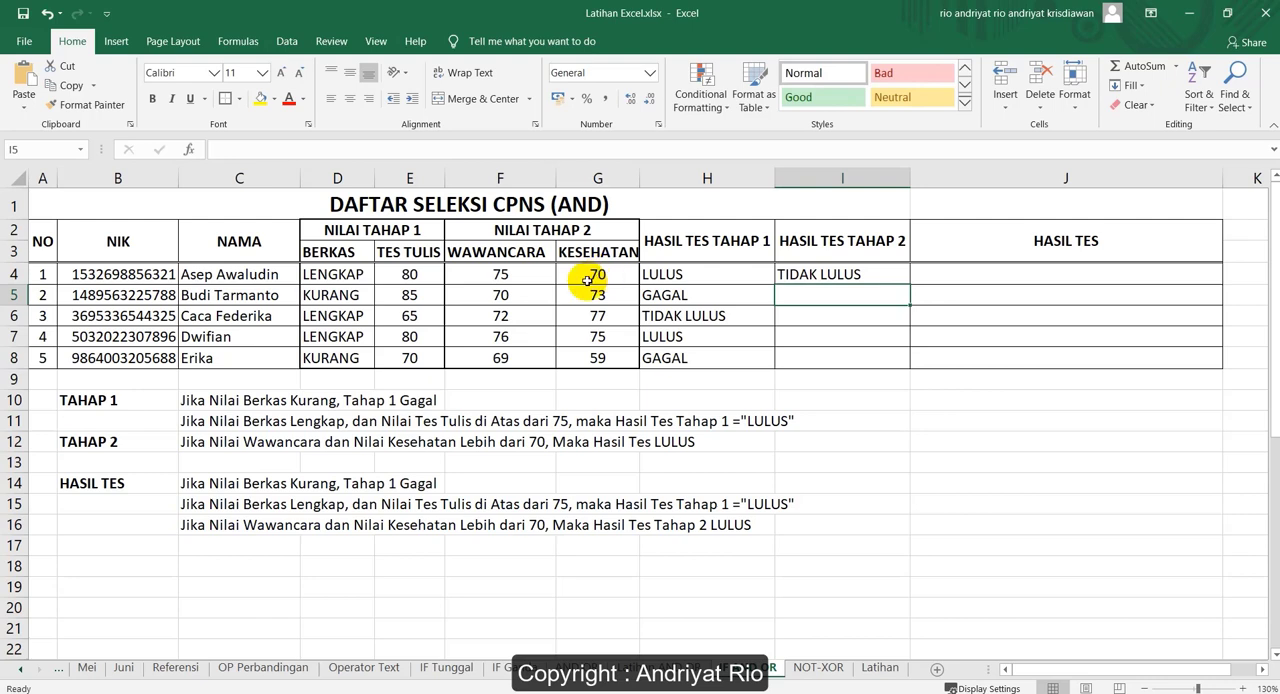
Compare the first applicant's TAHAP 1 result in H4 with the TAHAP 2 result in I4
click(838, 274)
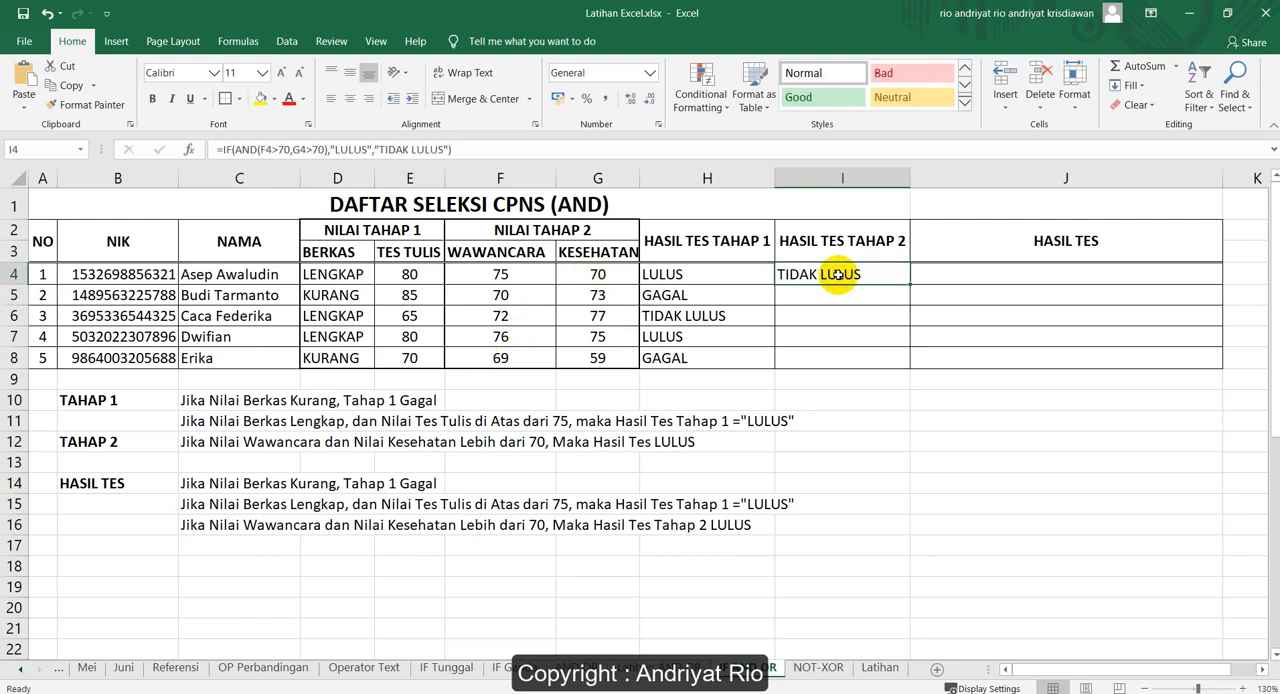
click(690, 274)
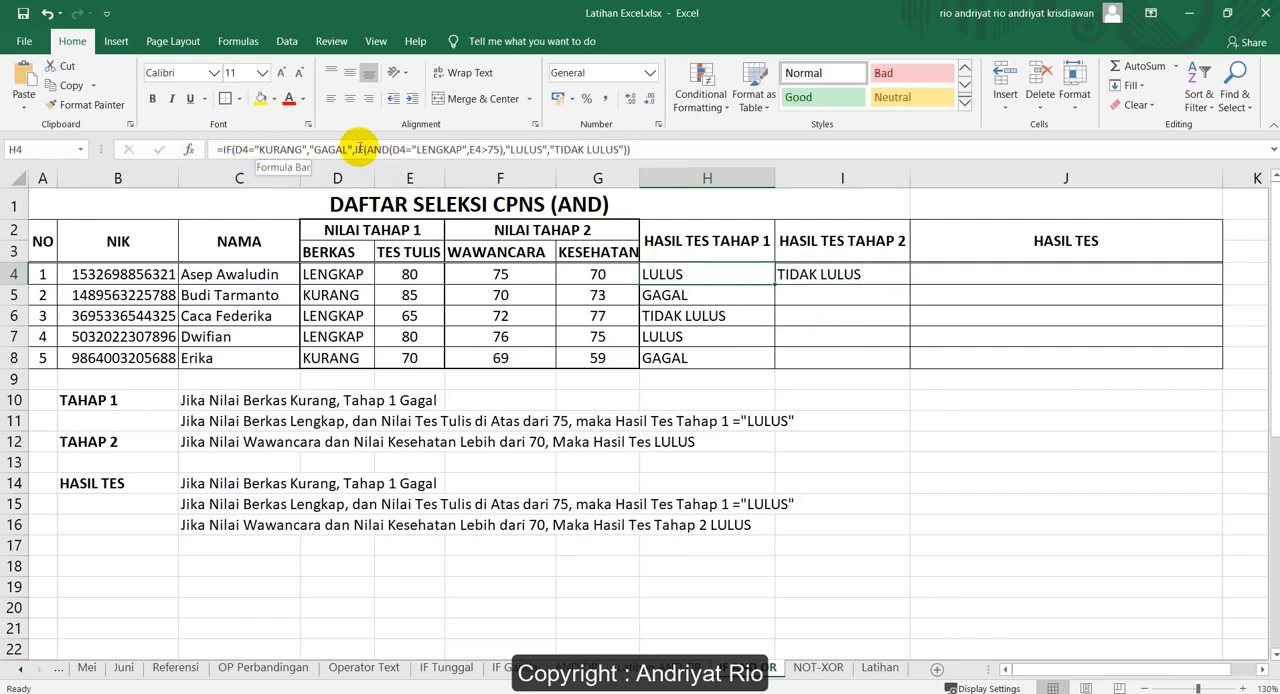
click(853, 277)
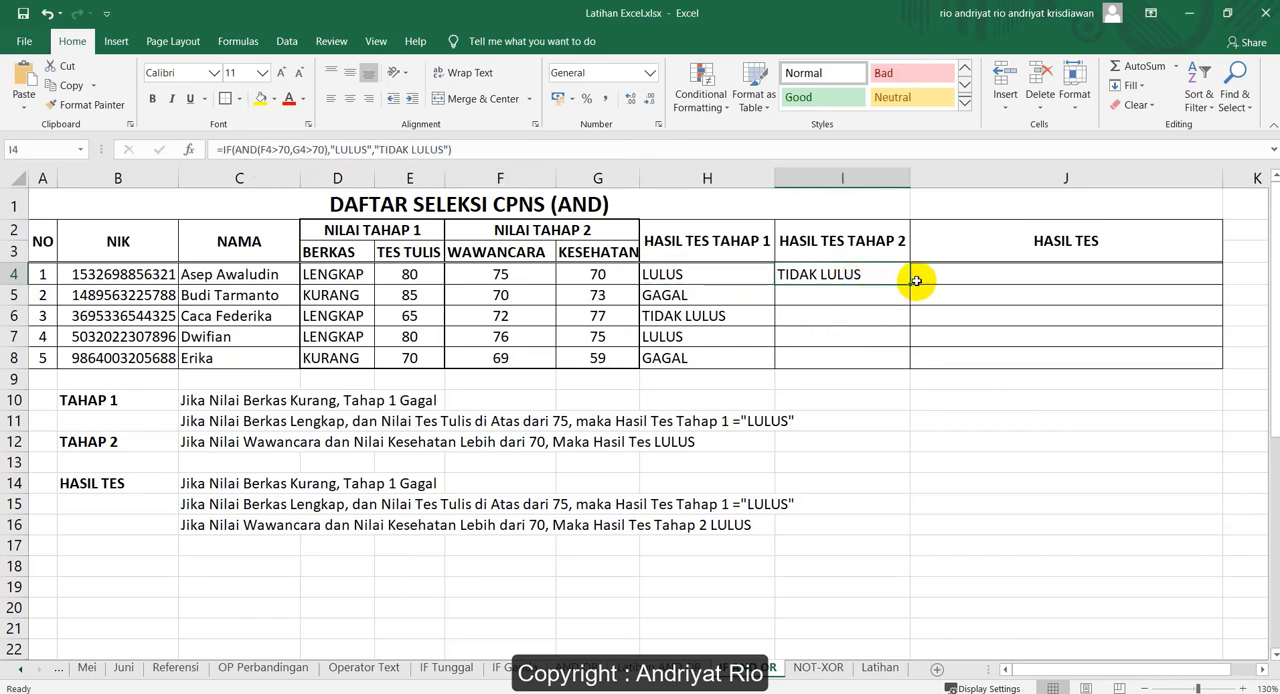
Fill the I4 formula down through I8 for the remaining applicants under HASIL TES TAHAP 2
drag(906, 282, 898, 371)
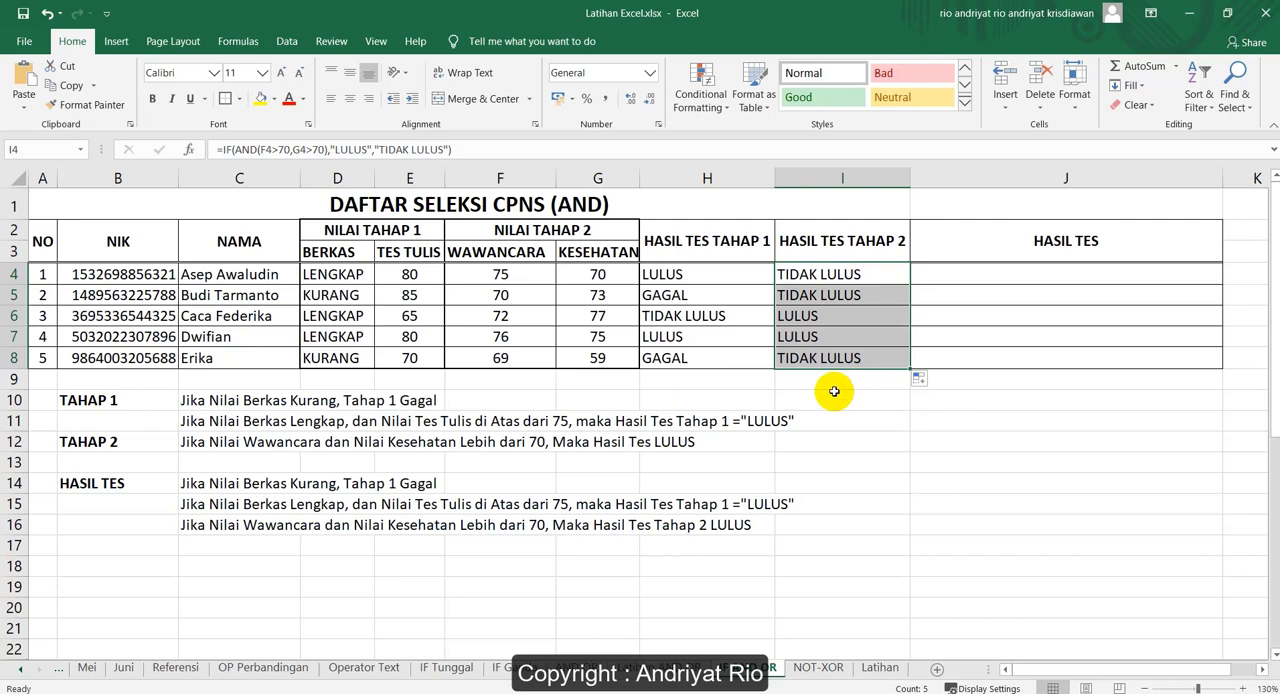
click(846, 274)
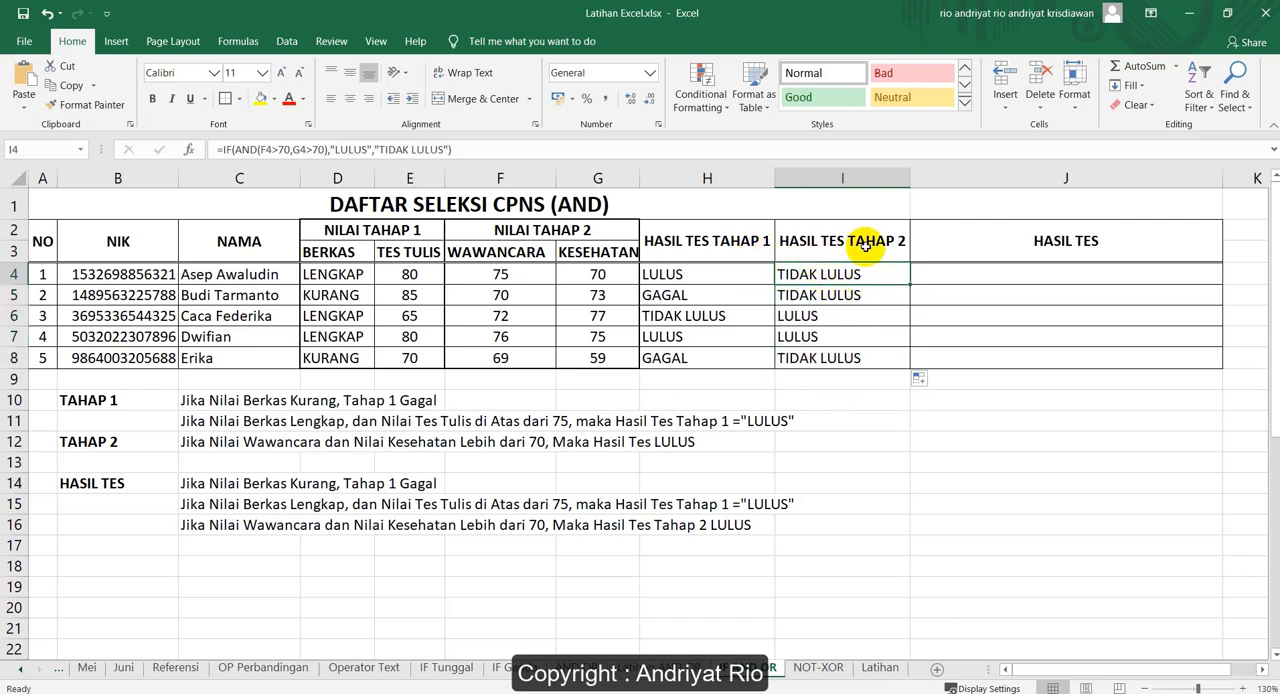
Review the NILAI TAHAP 1 and NILAI TAHAP 2 headings against the first applicant's results in H4 and I4
drag(707, 178, 793, 293)
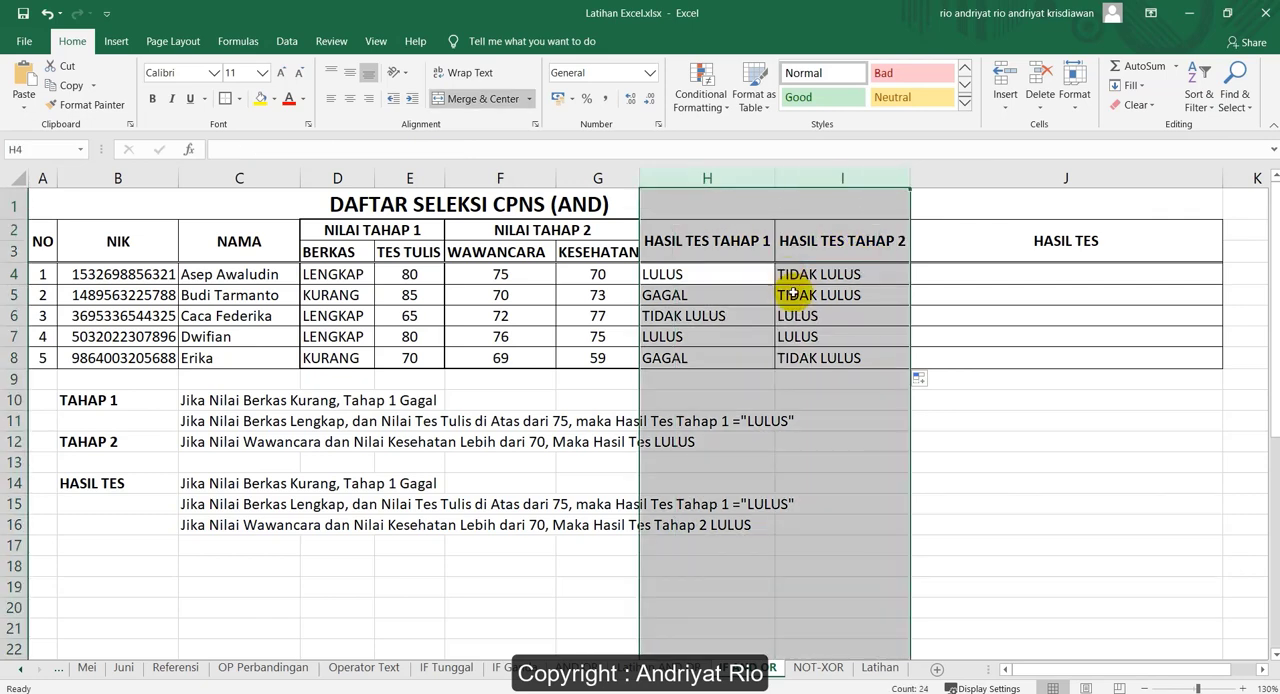
click(1048, 246)
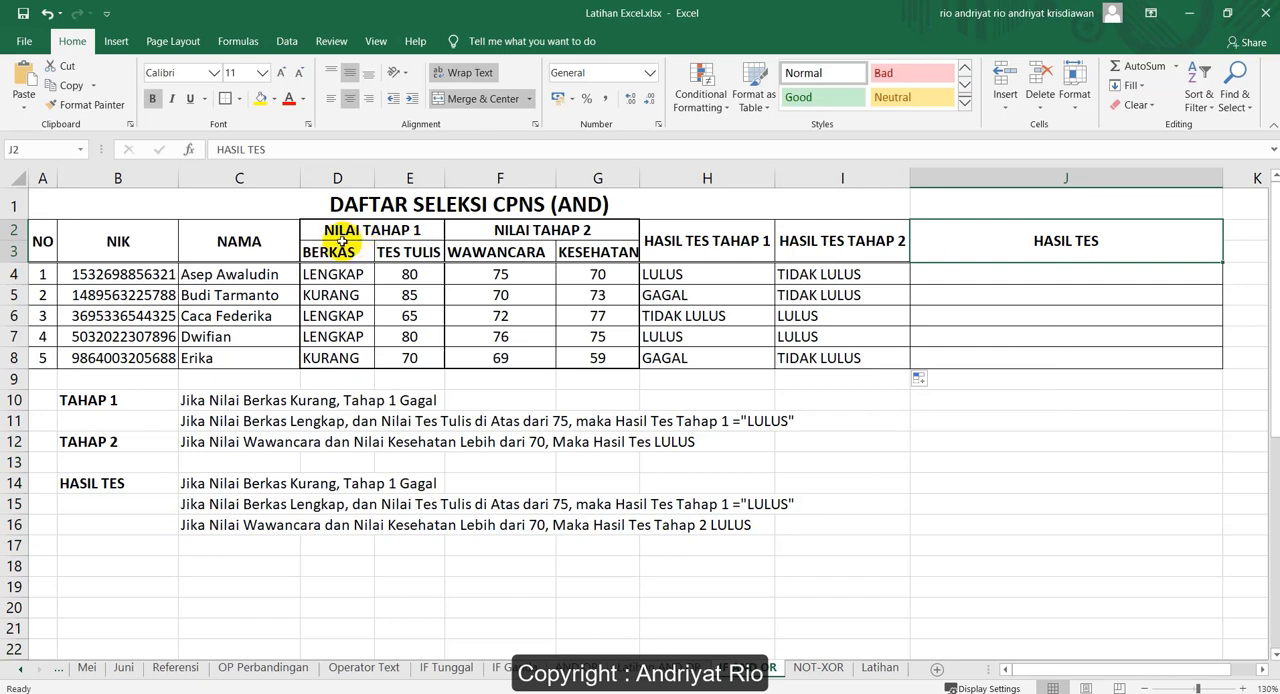
drag(345, 231, 427, 250)
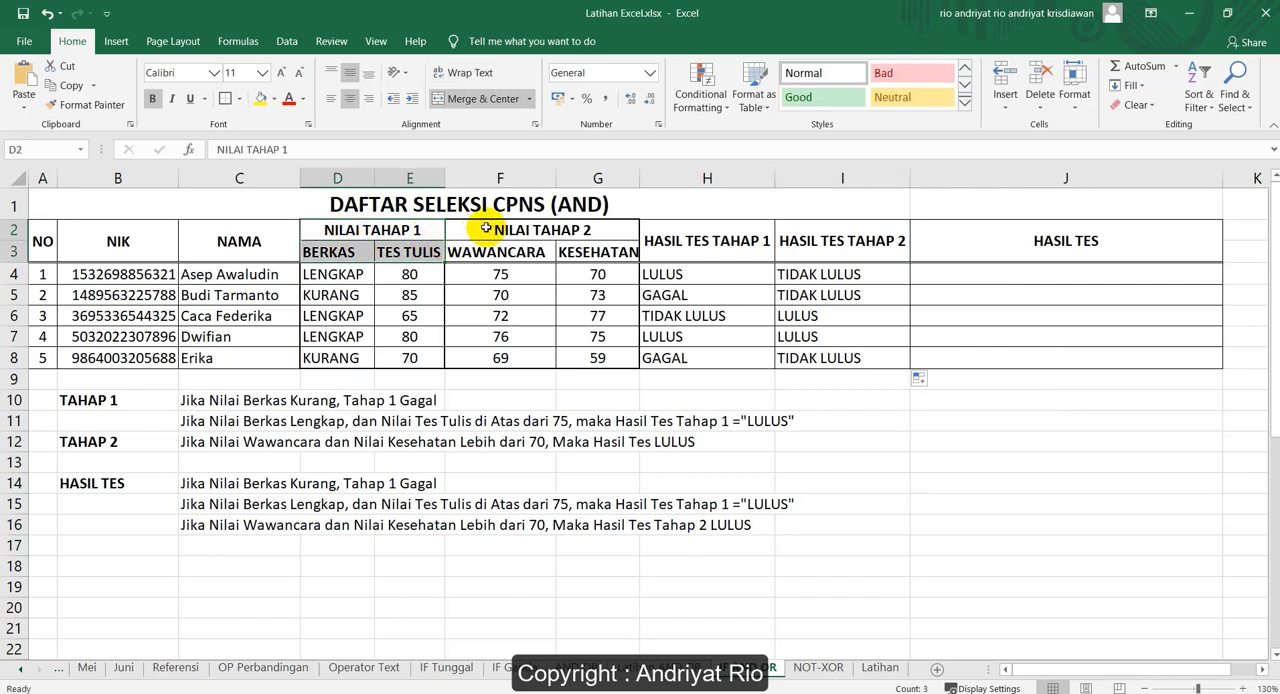
drag(485, 230, 581, 244)
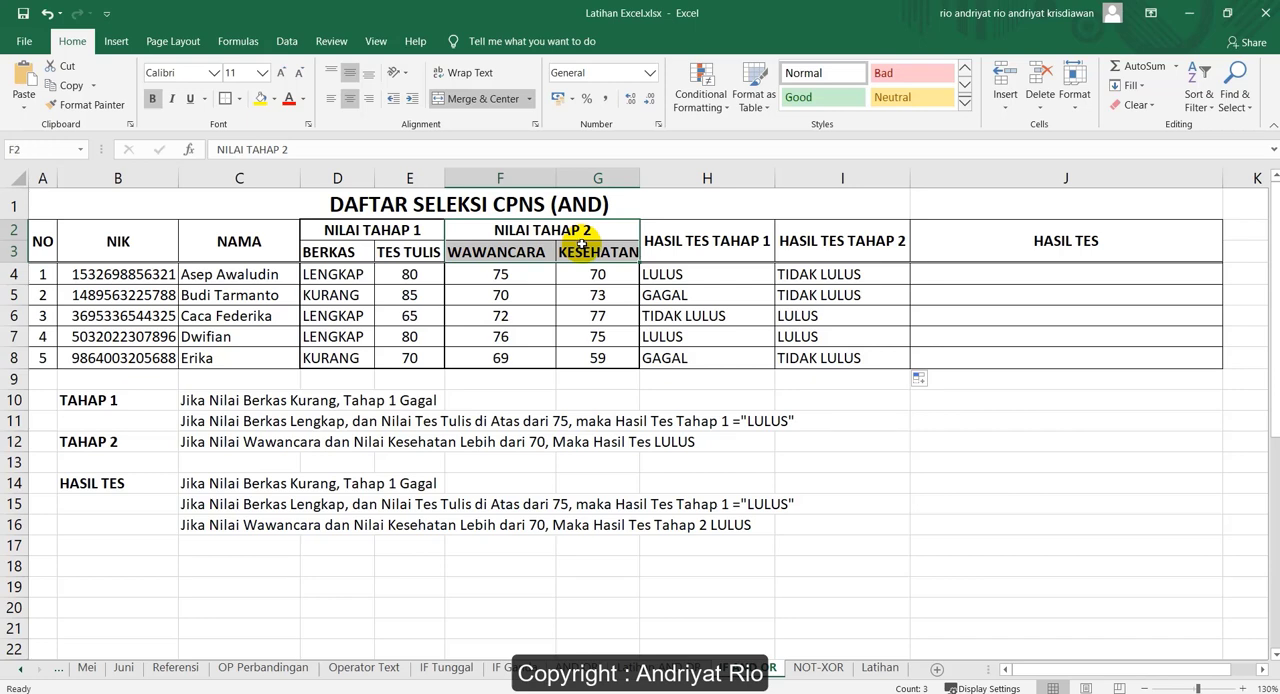
drag(726, 277, 807, 277)
click(698, 268)
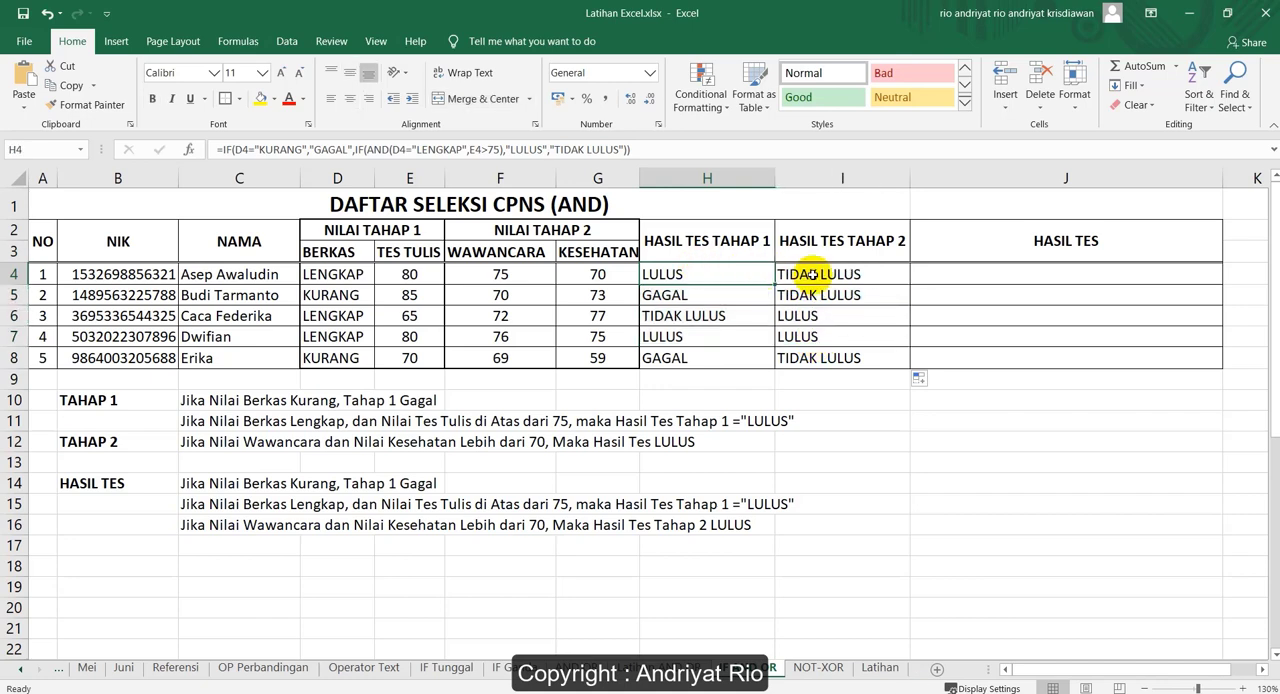
click(812, 274)
Start an IF formula in J4 under HASIL TES with D4="KURANG" as the logical test
click(960, 274)
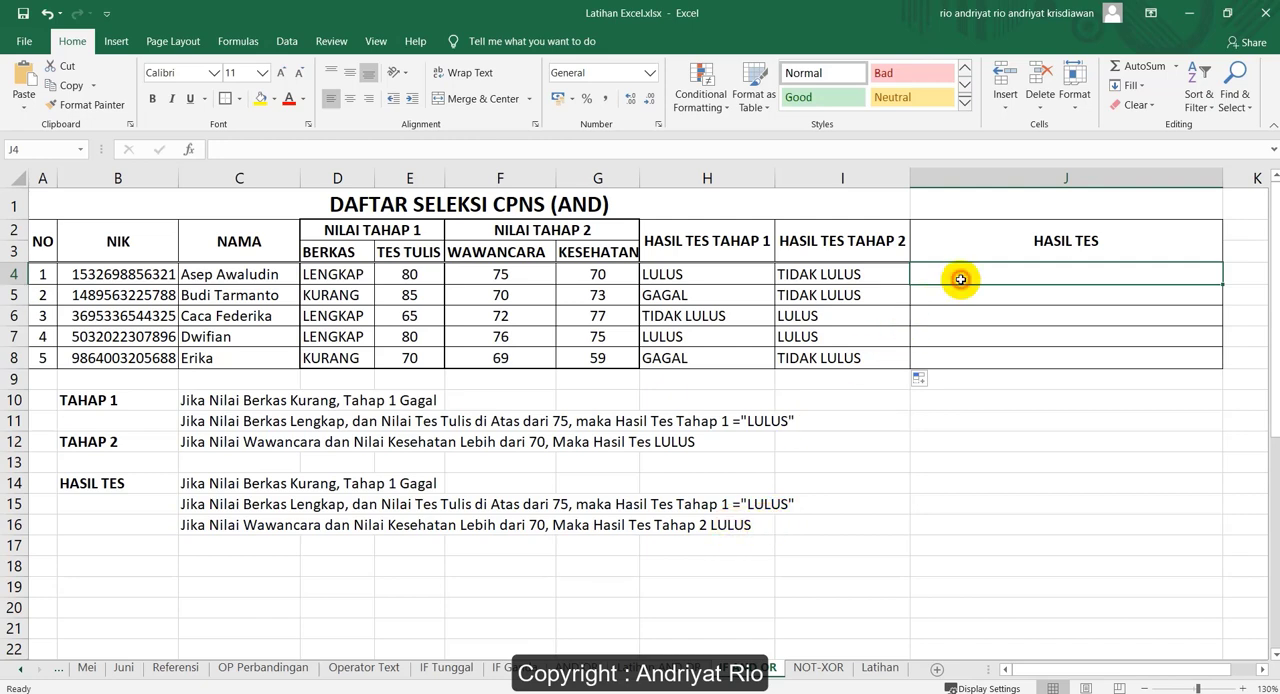
text(=)
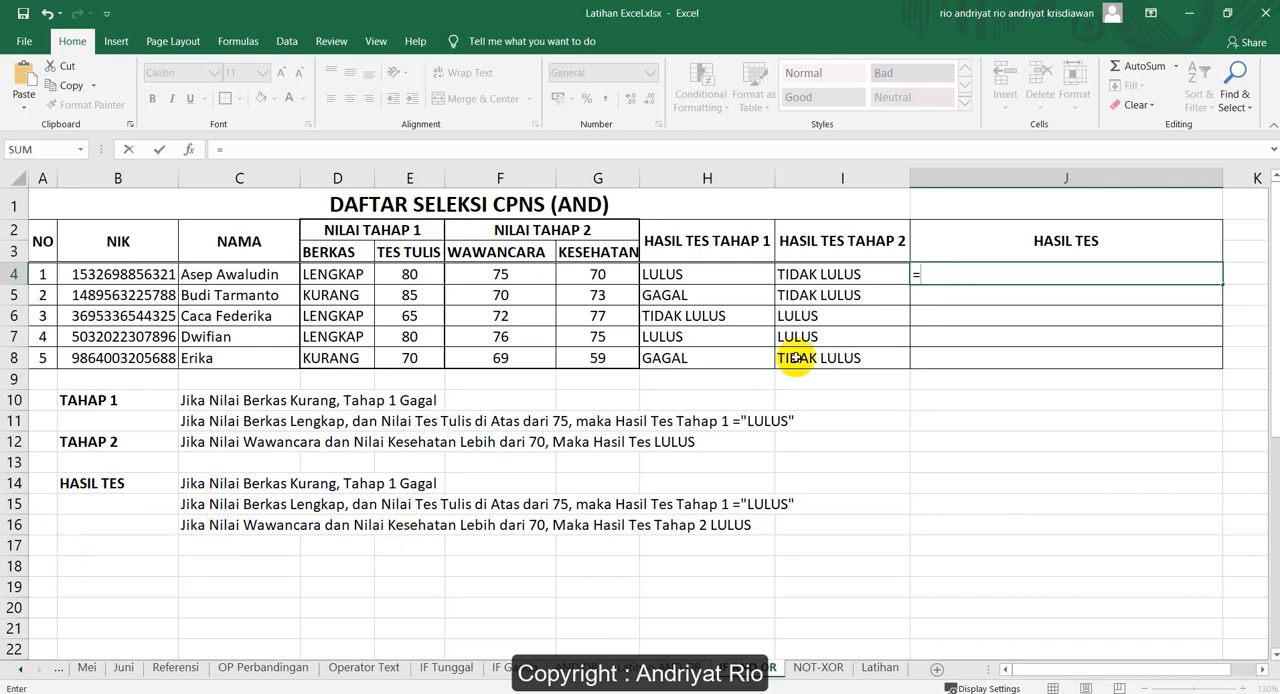
text(IF()
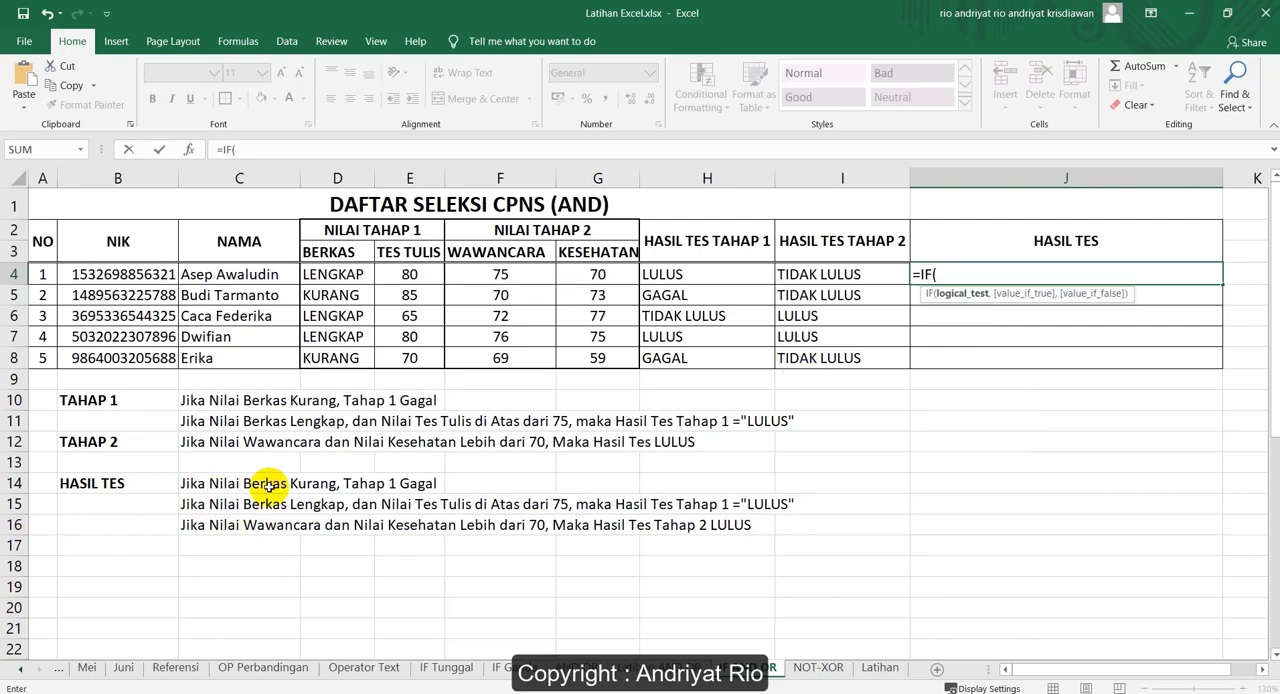
click(337, 275)
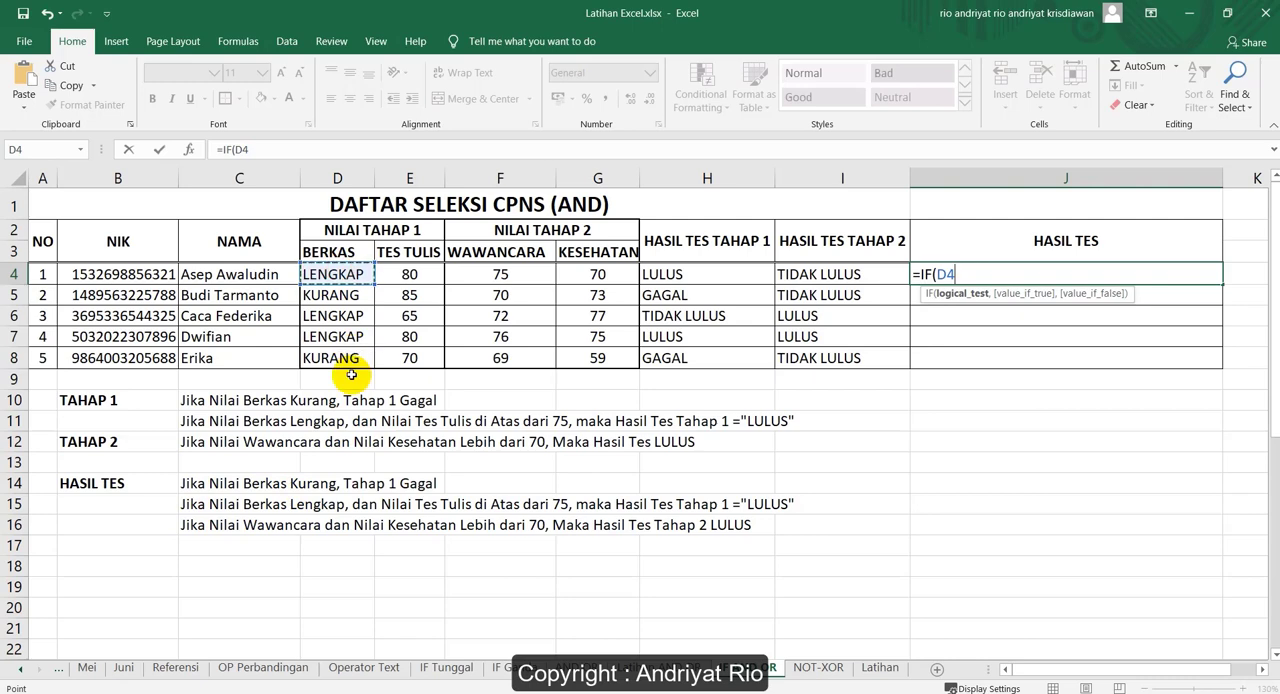
text(="KU)
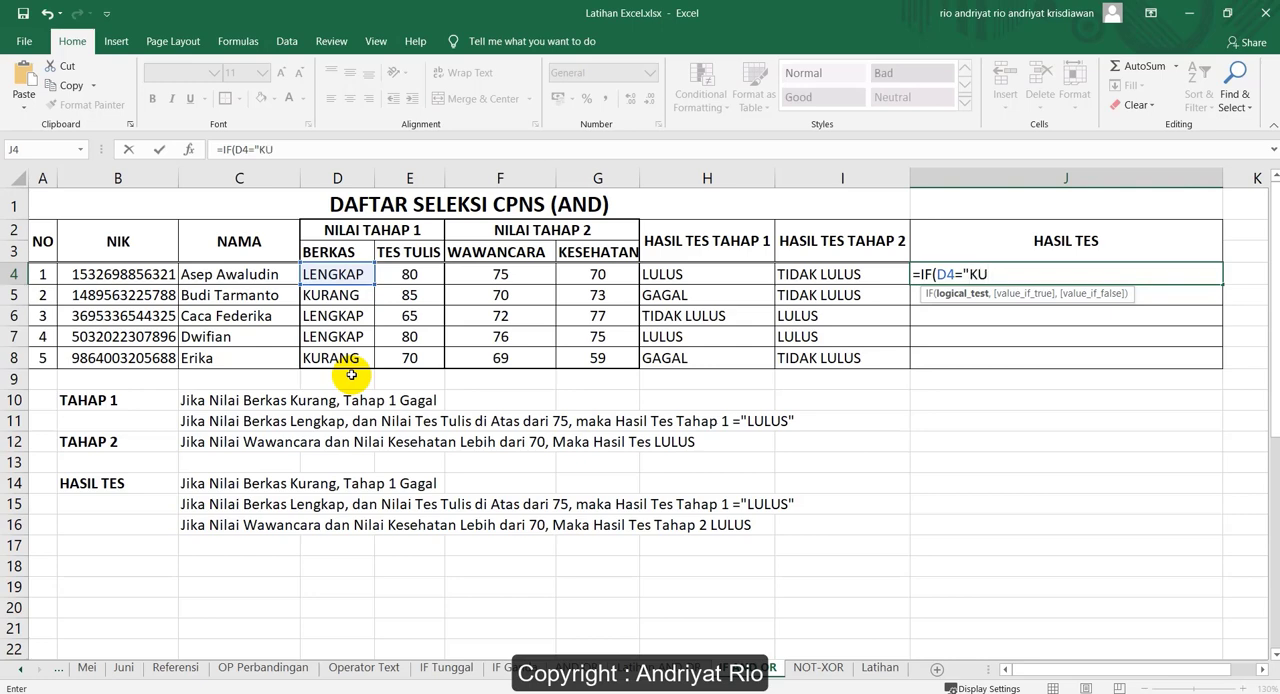
text(RANG")
text(,)
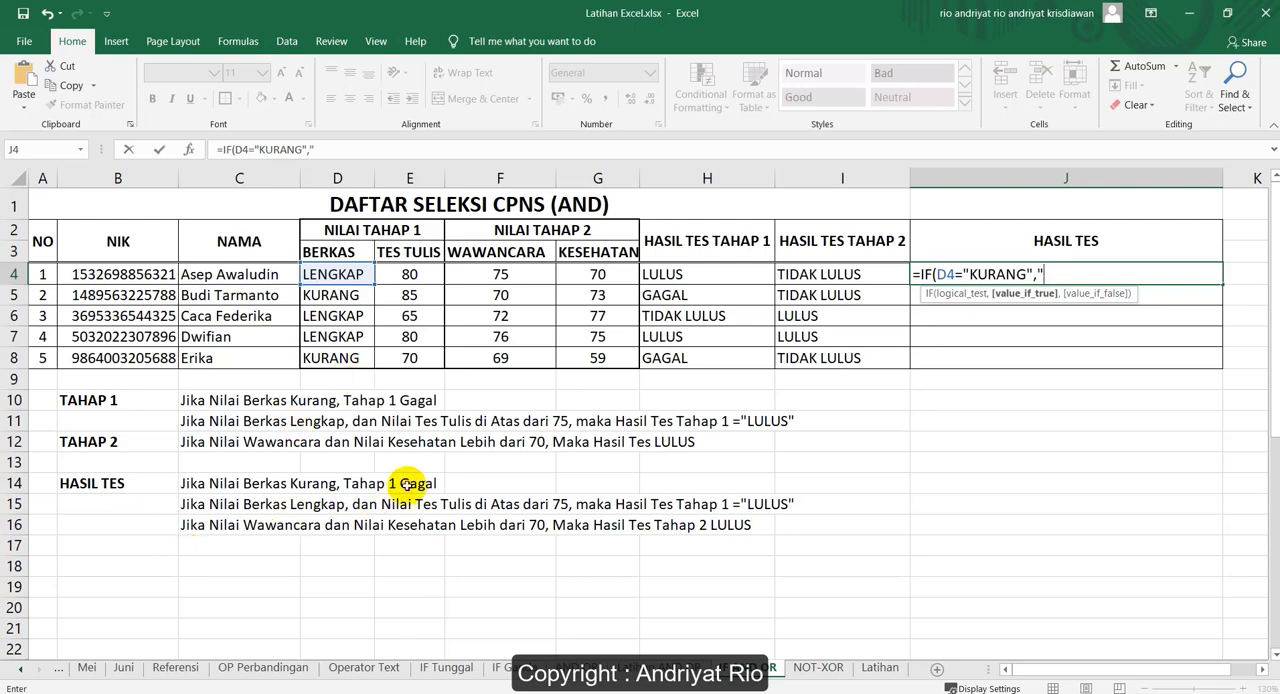
text(")
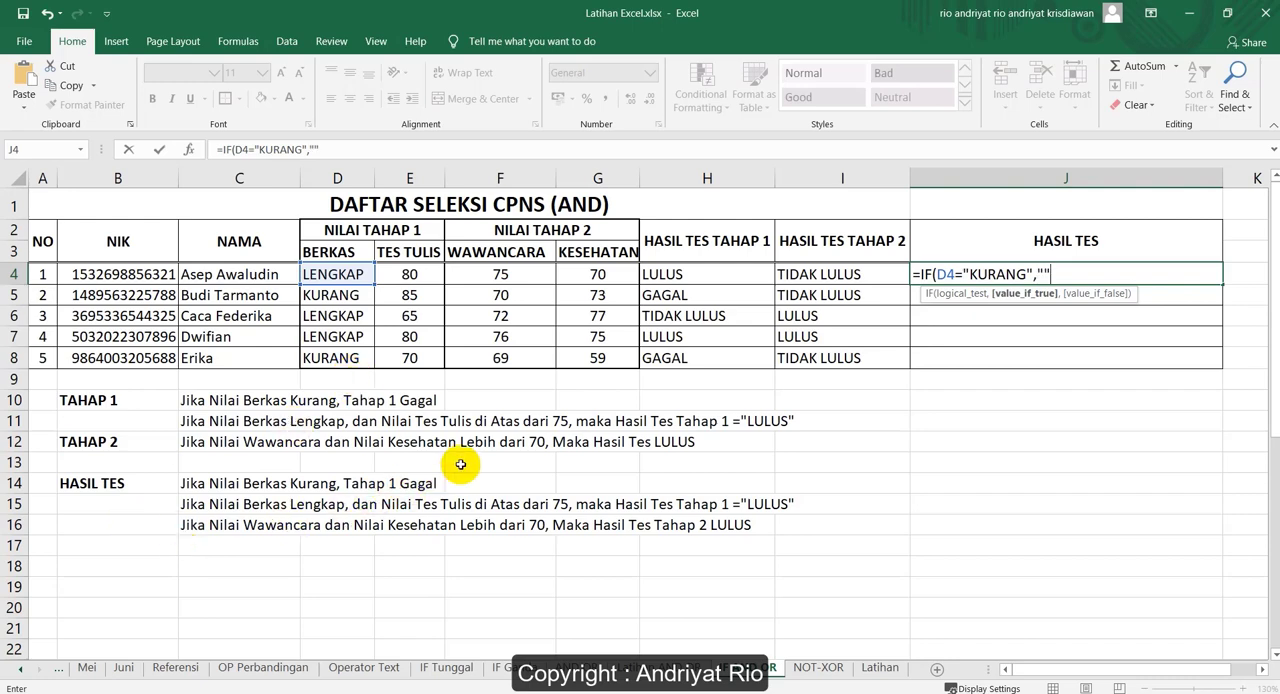
text(GAGAL",)
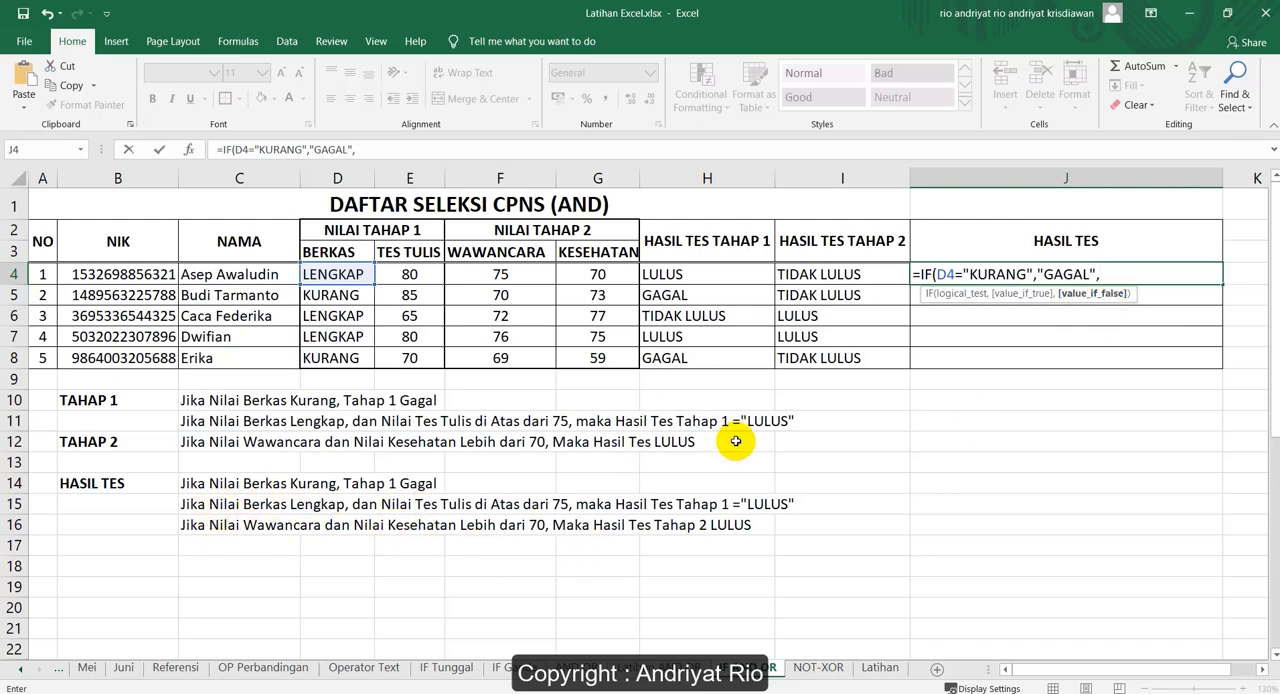
Nest an IF(AND( as the value if false in J4, with D4="LENGKAP" as the first AND condition
text(IF)
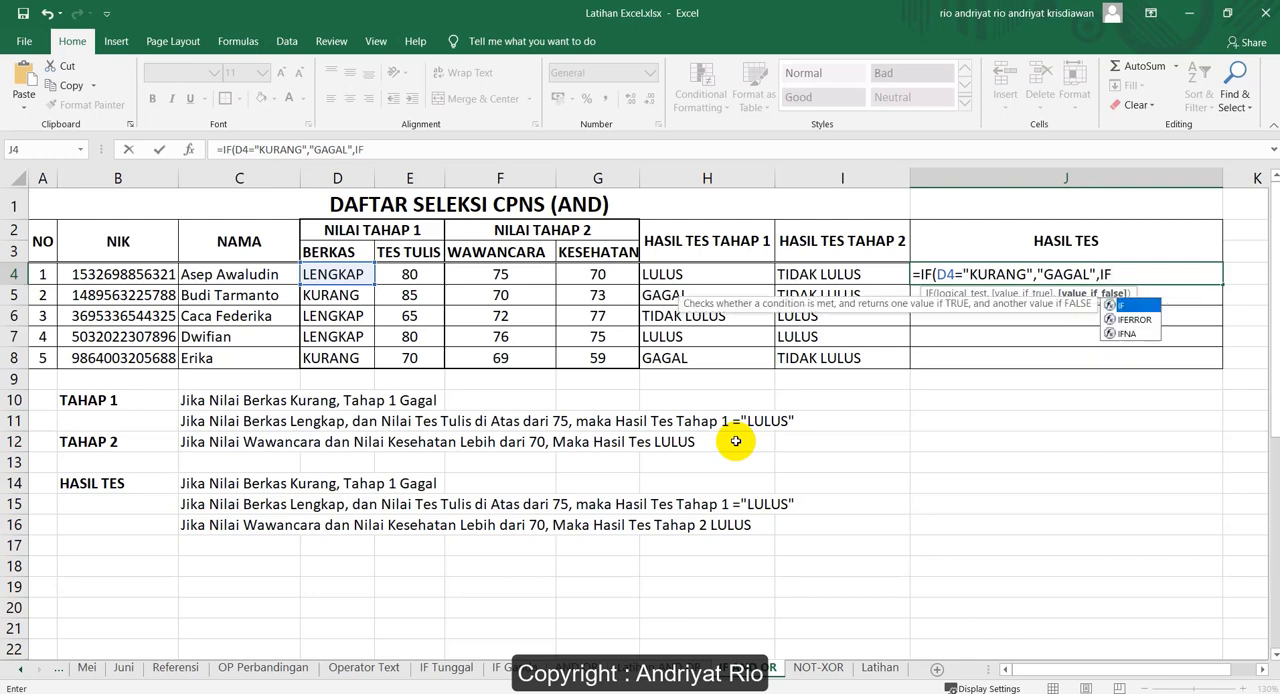
text(()
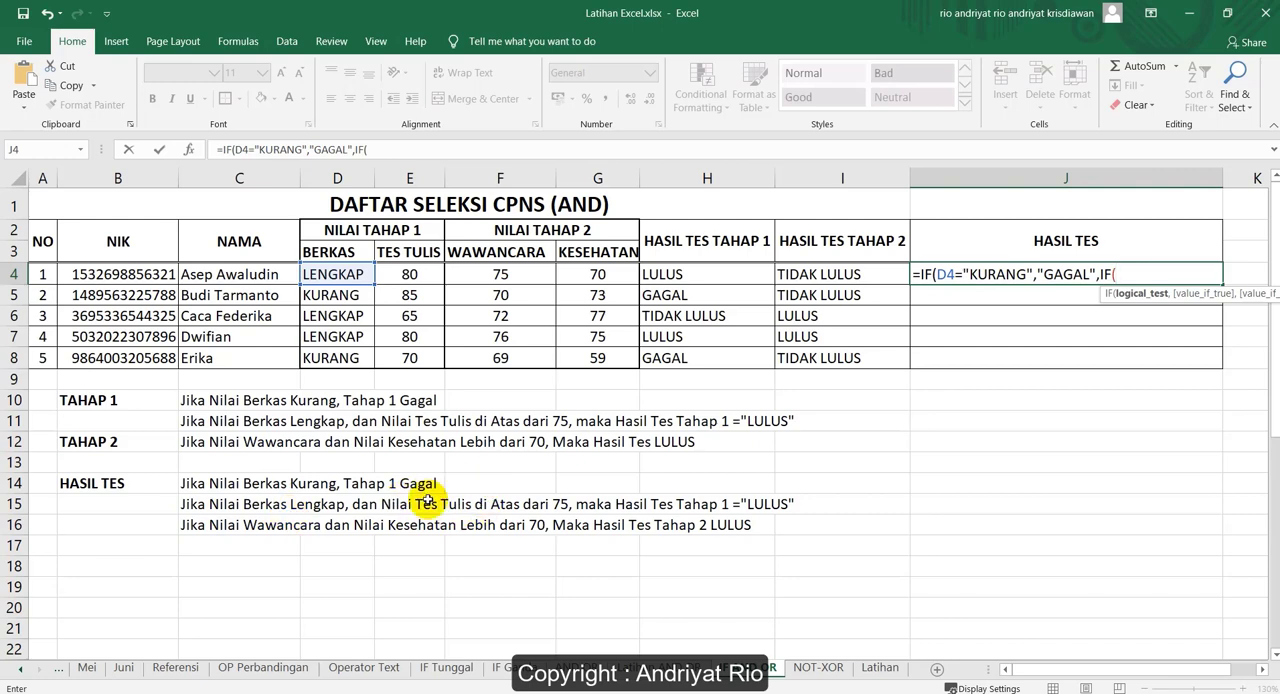
text(AND)
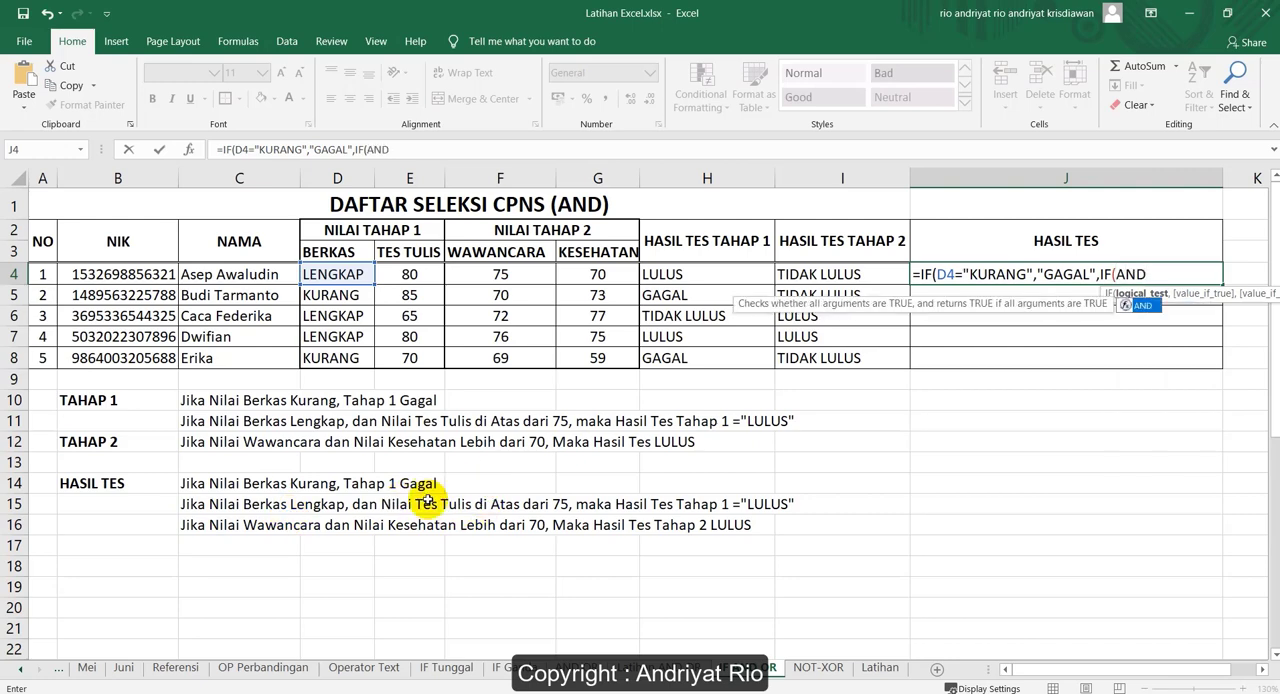
text(()
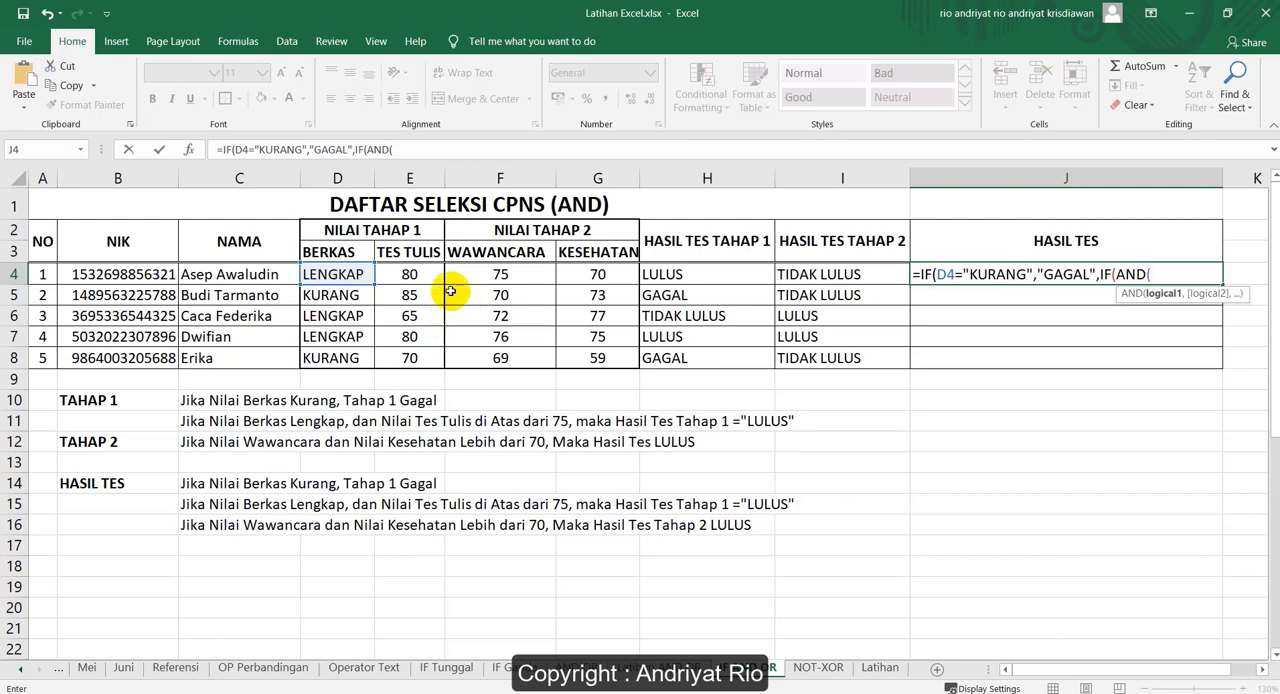
click(341, 273)
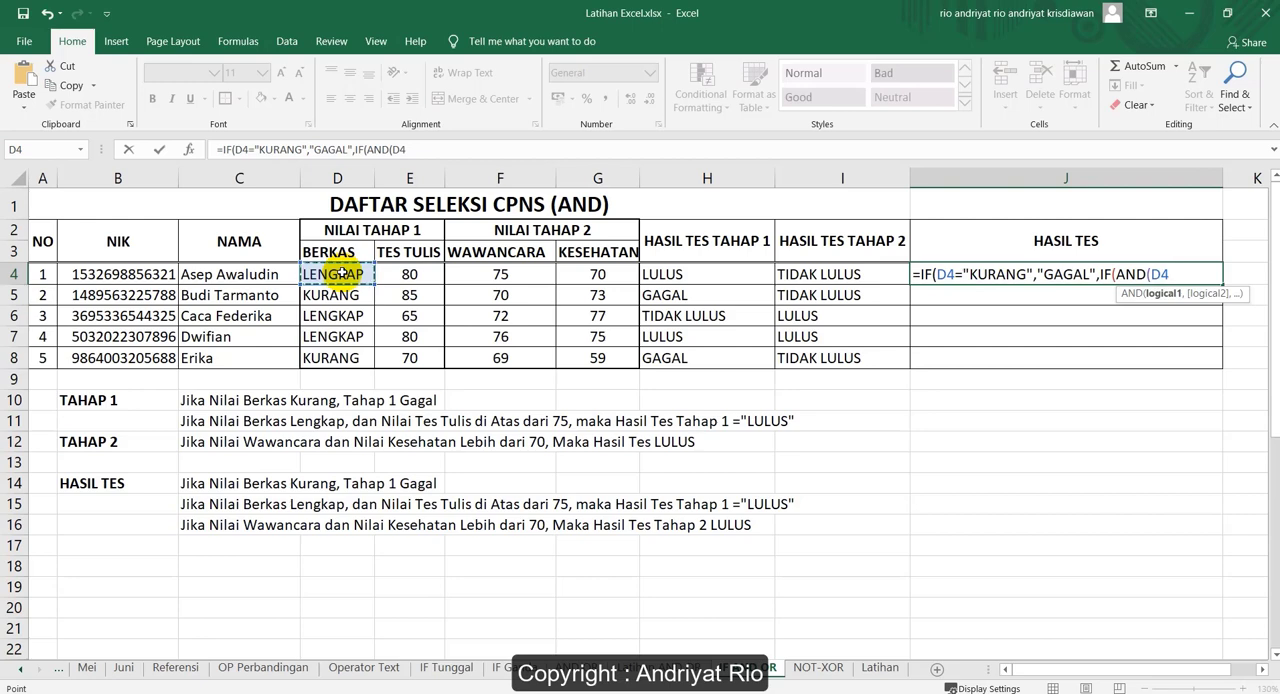
text(="LENGKAP)
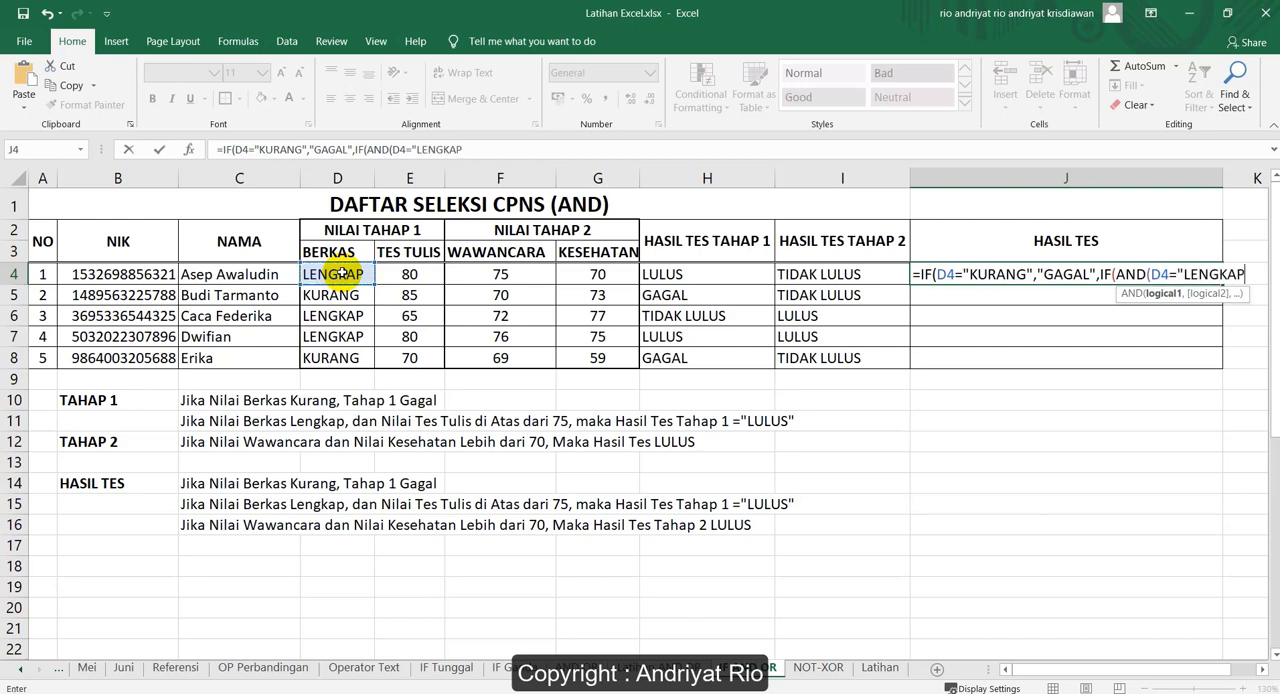
text(",)
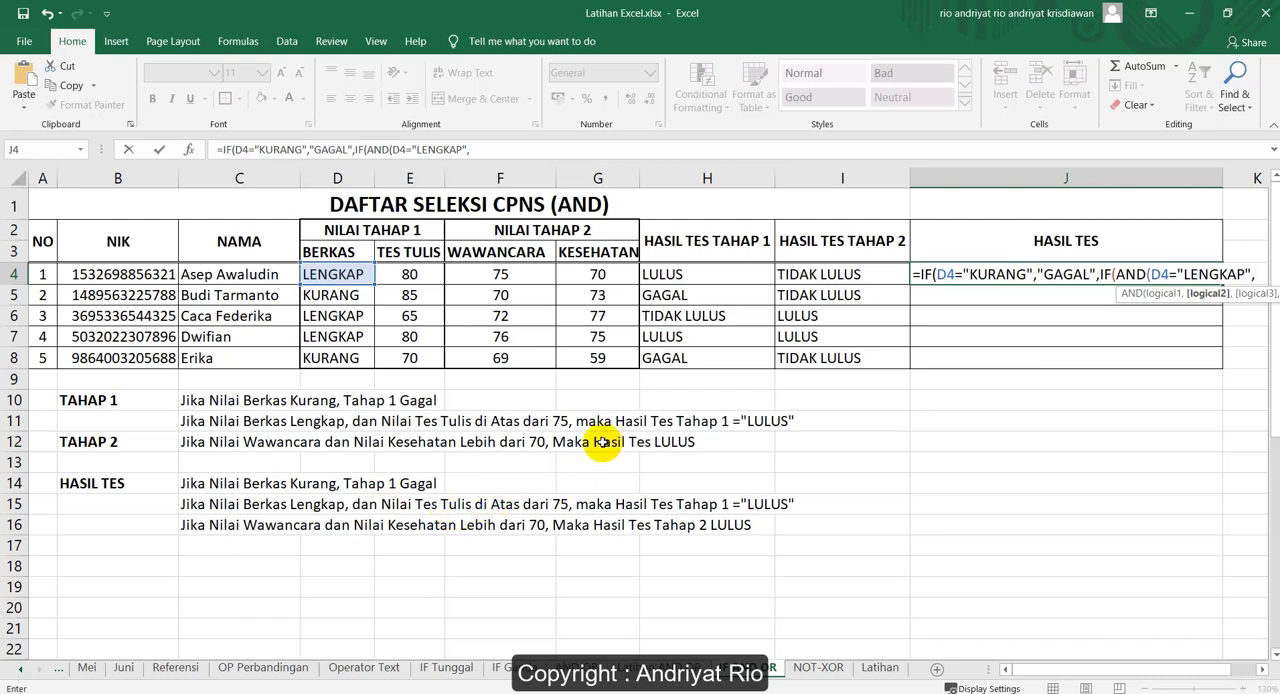
Add E4>75 as the second AND condition in the J4 formula and close the AND function
click(409, 274)
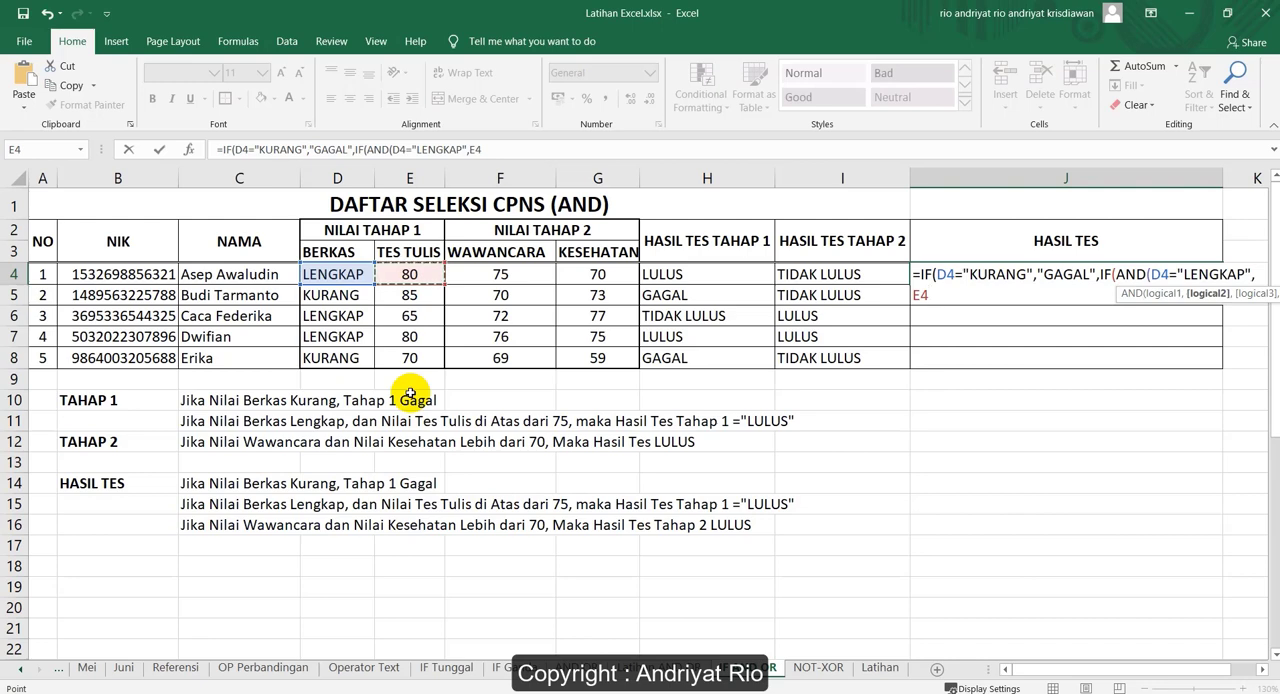
text(>75)
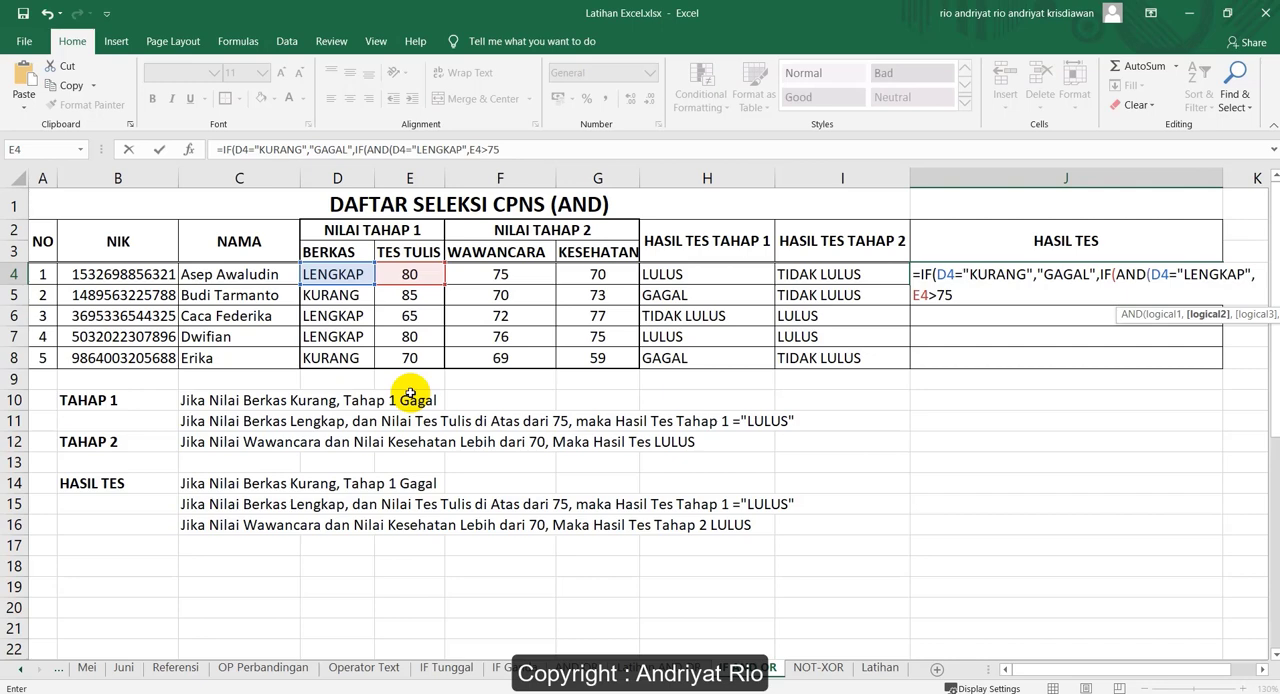
text())
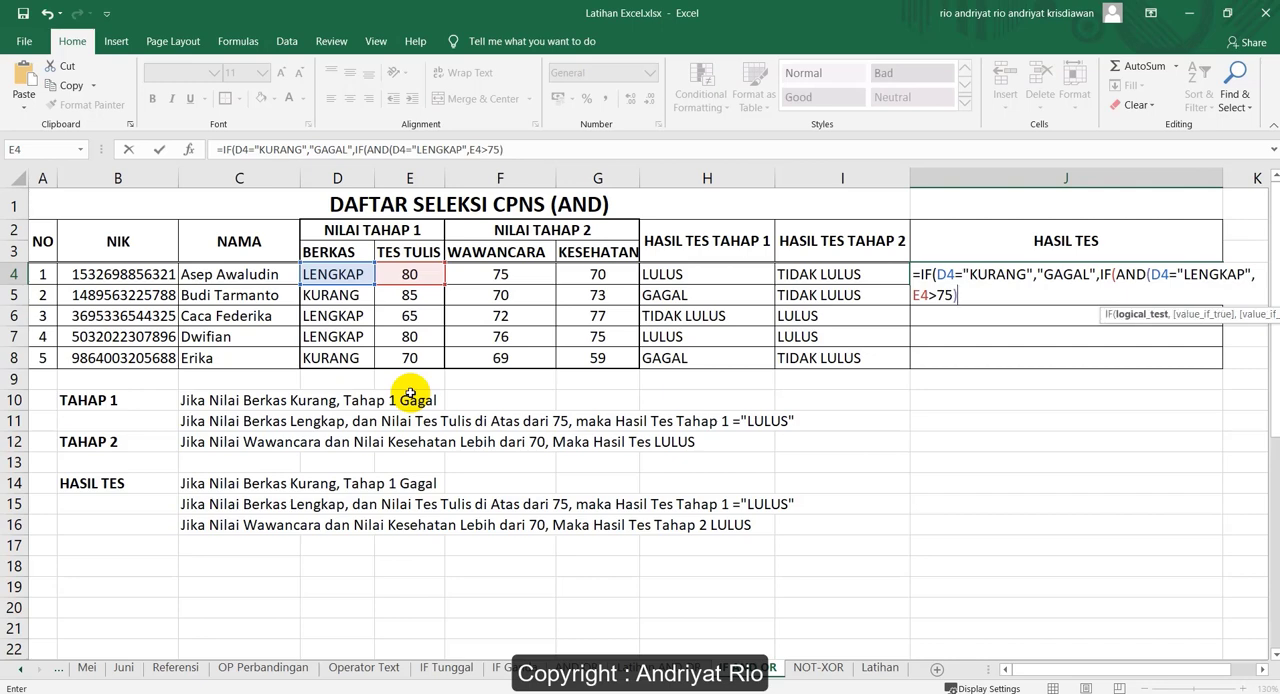
Give the nested IF in J4 an empty "" value if true and "TAHAP 1 GAGAL" if false, then close it
text(,)
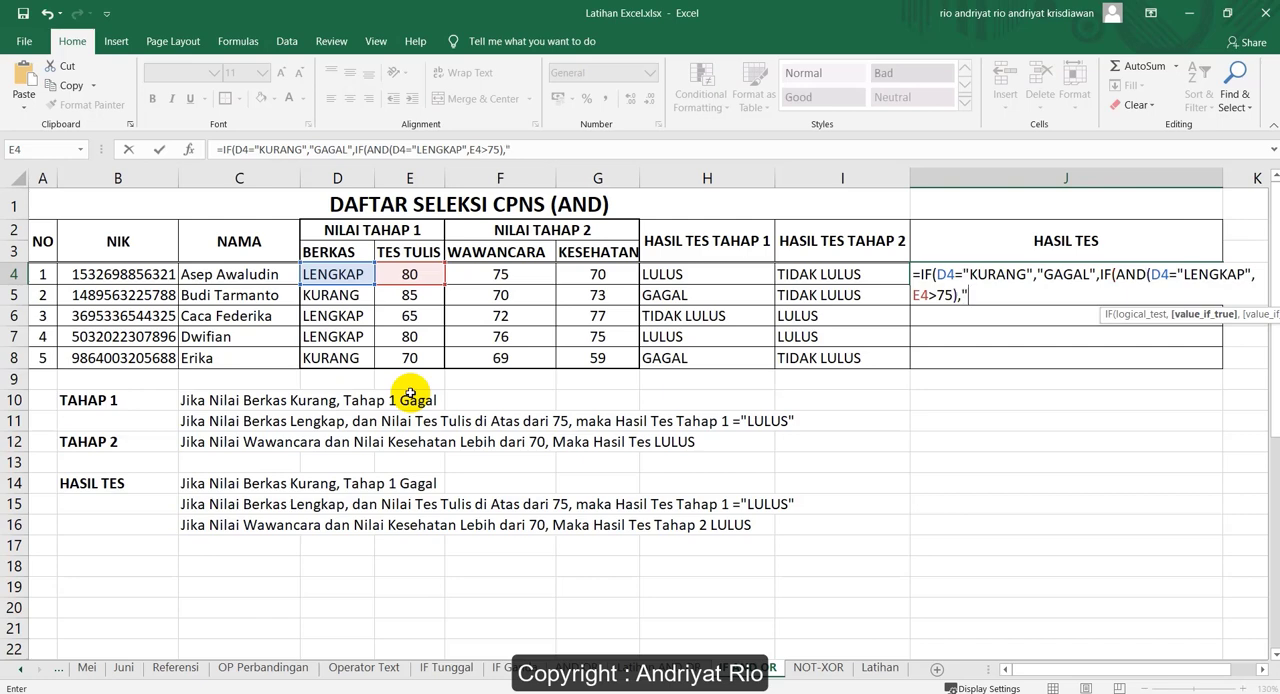
text(,)
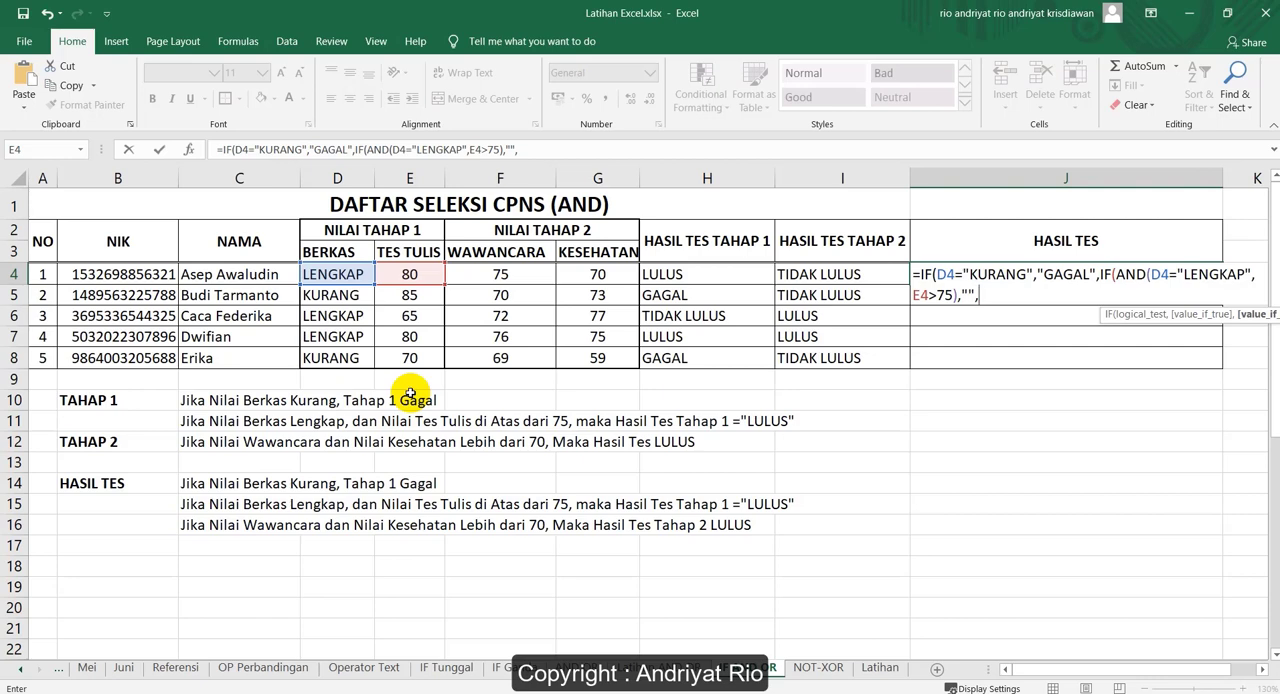
text(TA)
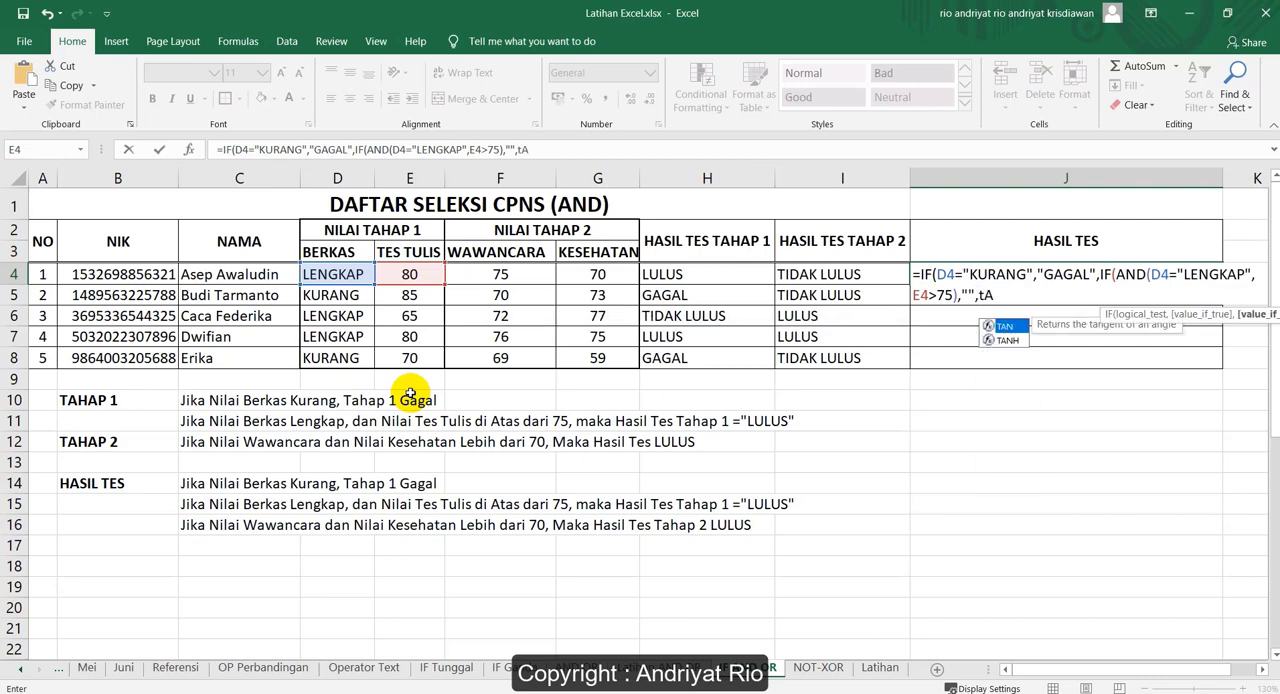
key(BackSpace)
key(BackSpace)
text("TAHAP1)
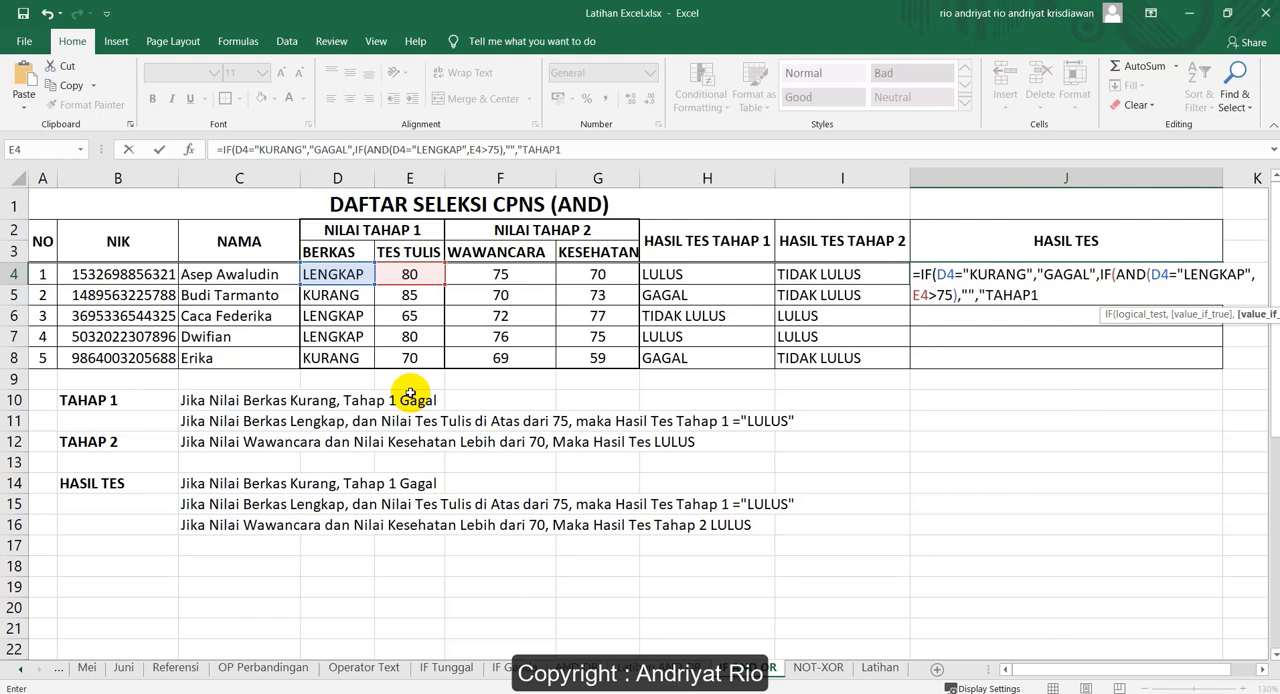
key(BackSpace)
text(1 GAGAL")
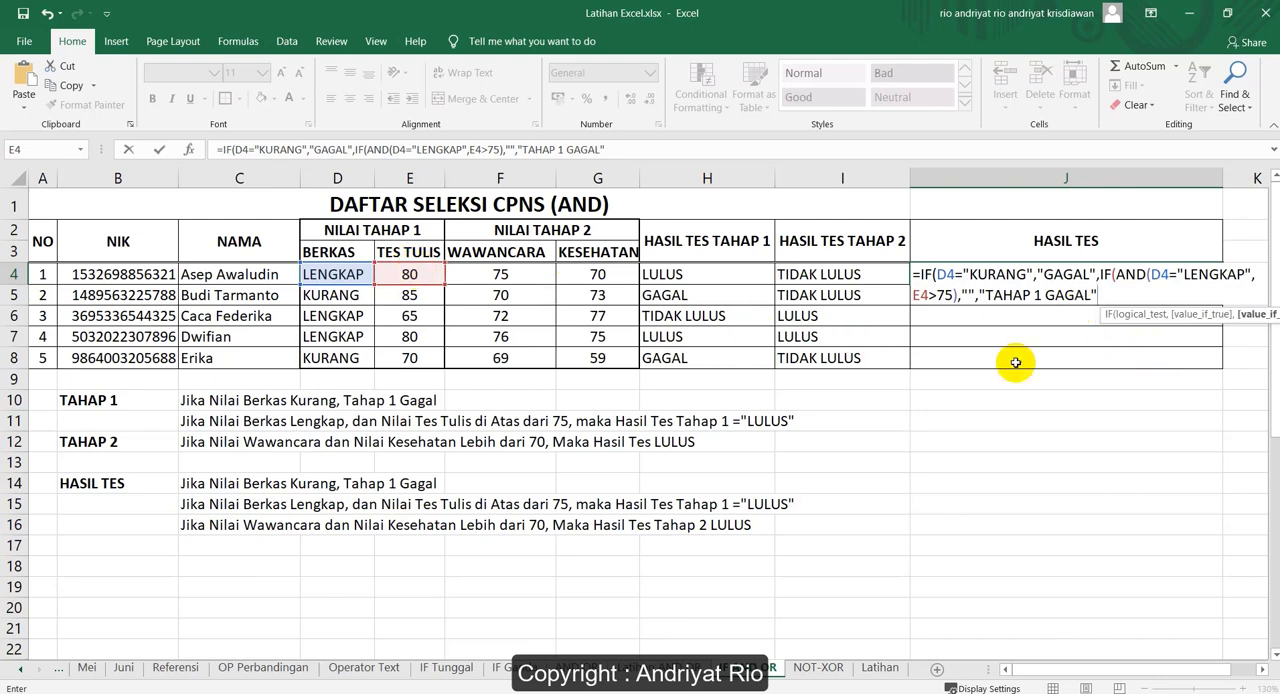
text())
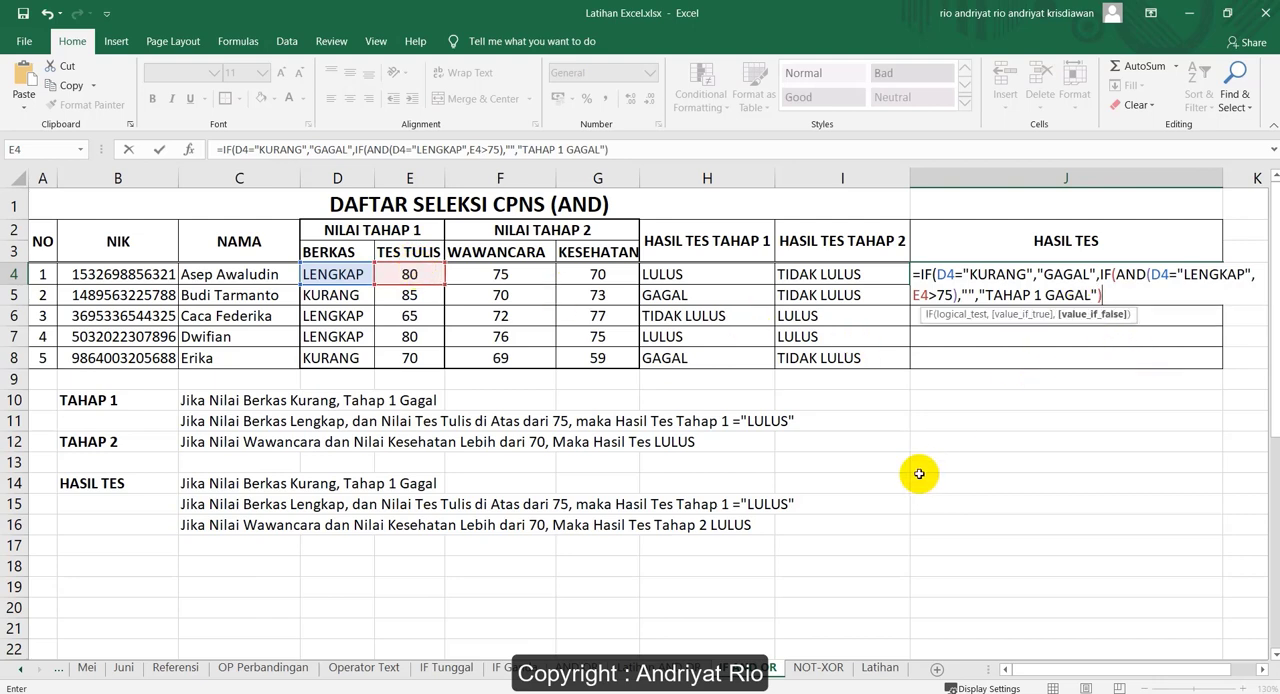
Replace the empty "" value in the J4 formula with another nested IF(AND( as the value if true
click(969, 295)
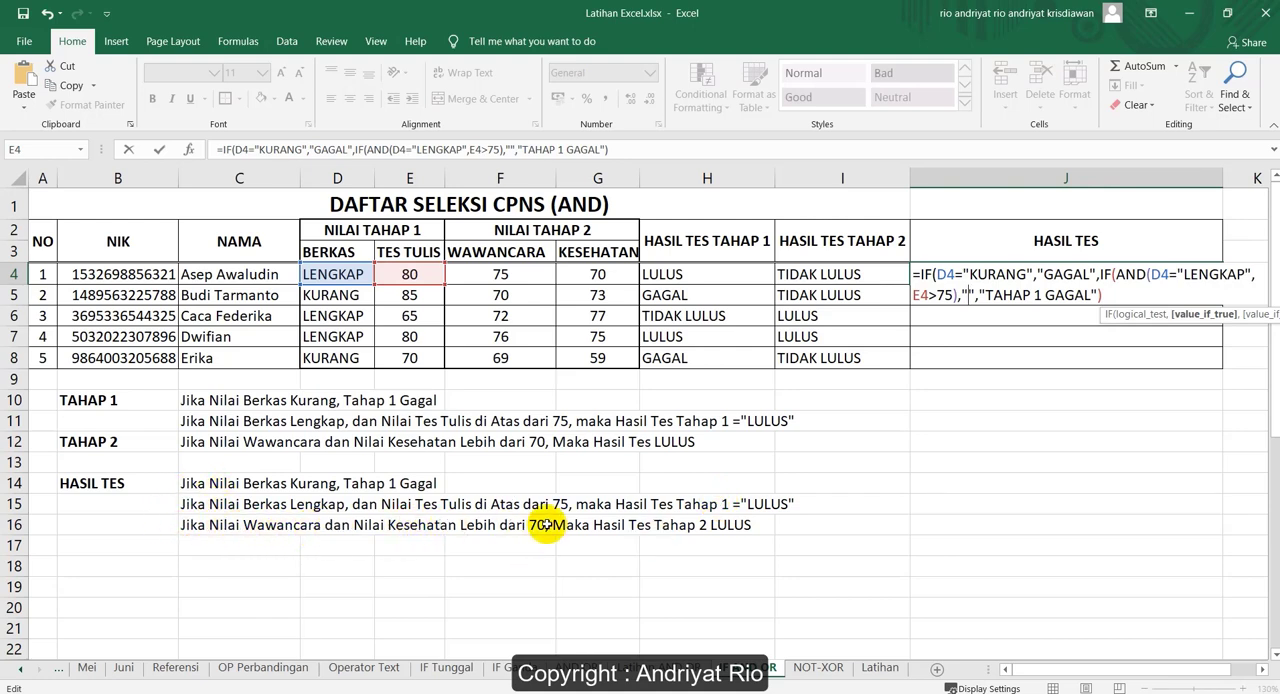
key(Delete)
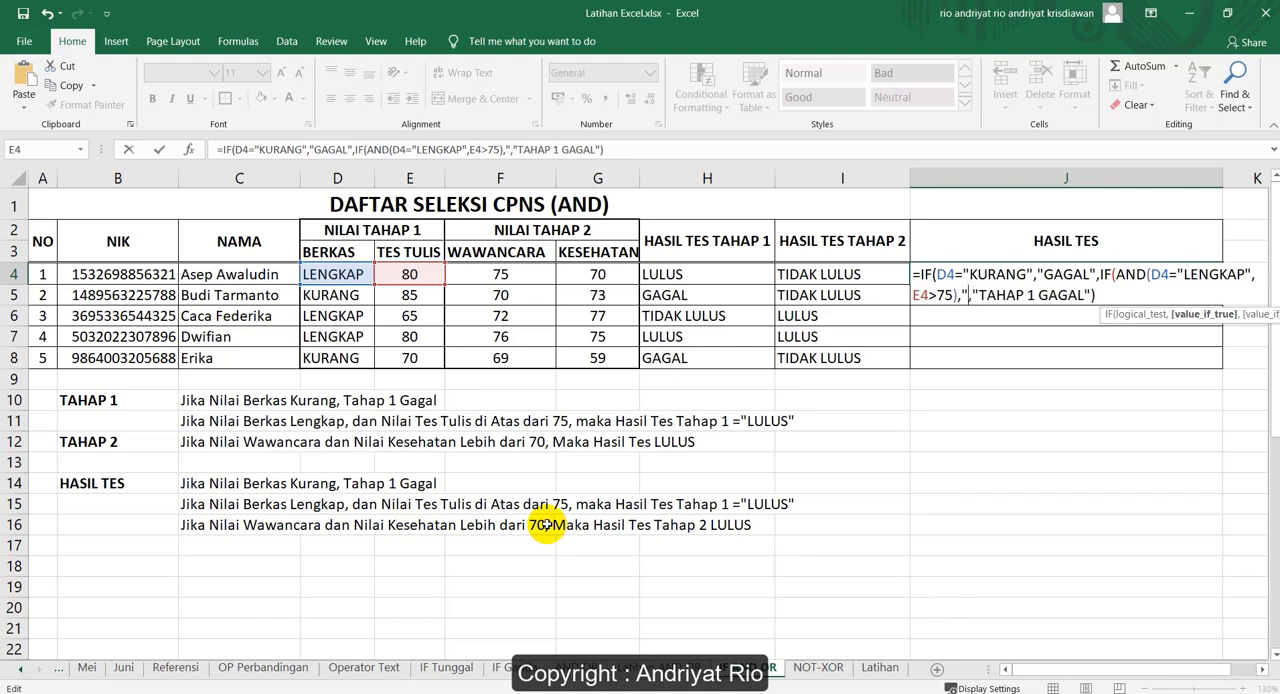
key(BackSpace)
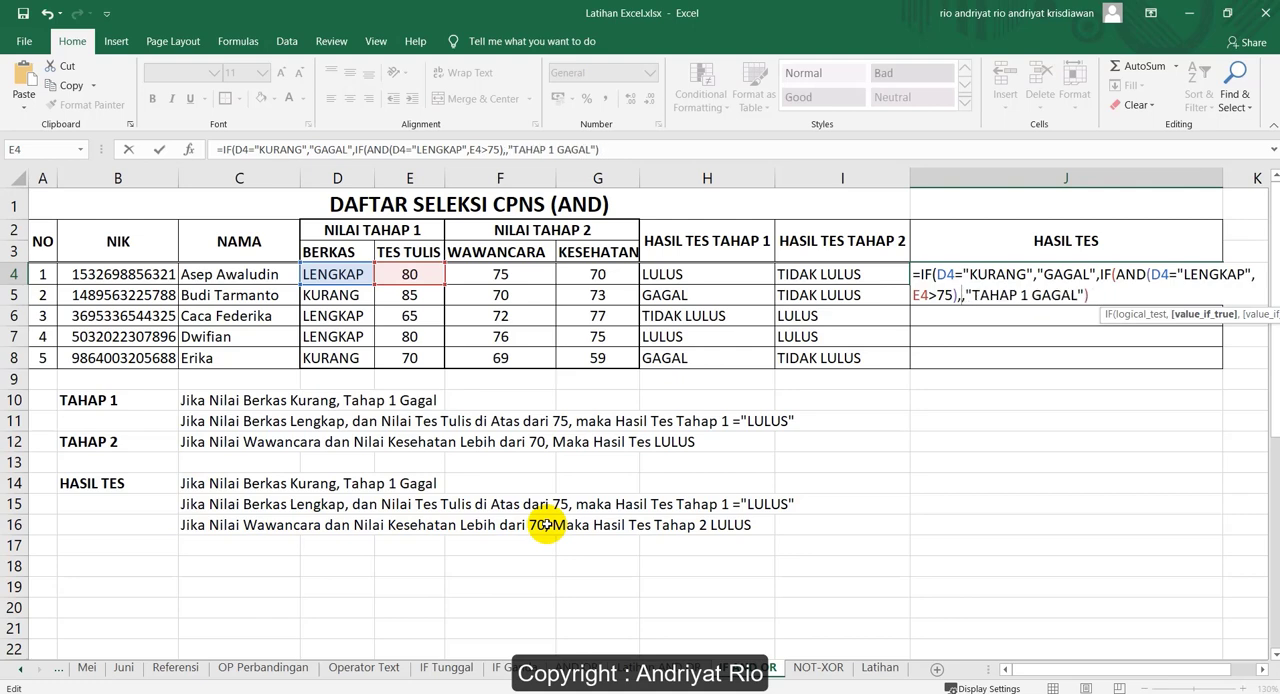
text(IF)
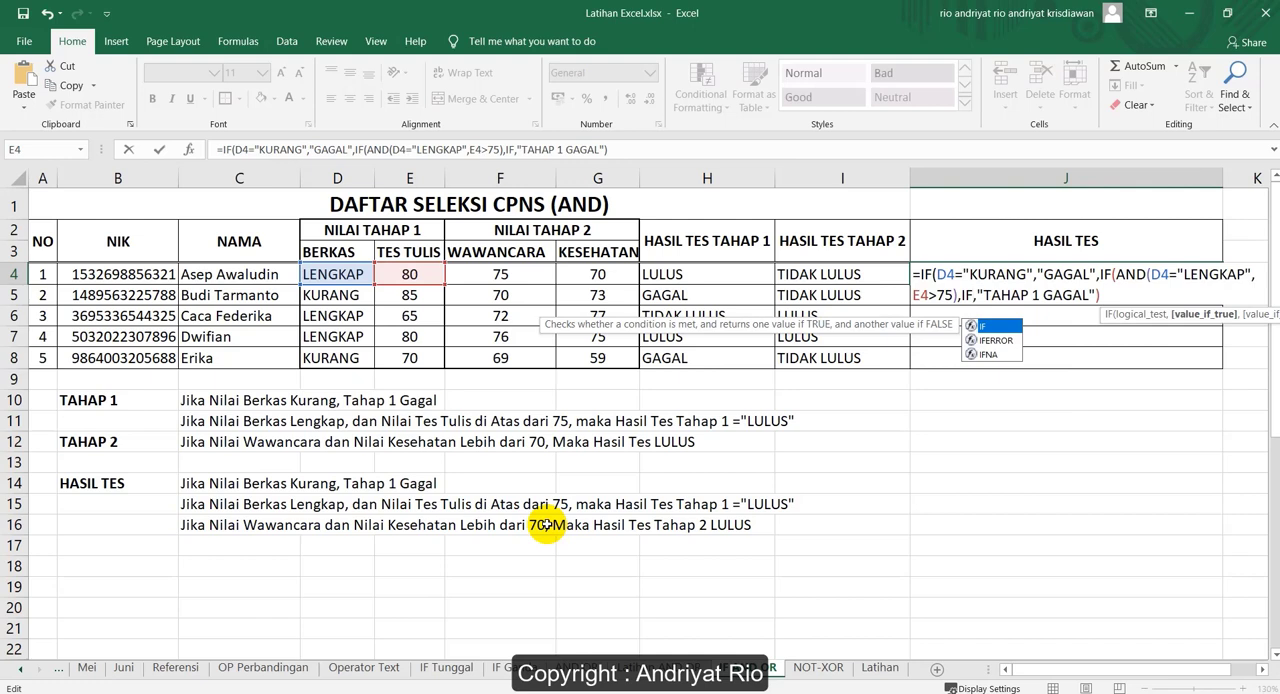
text((A)
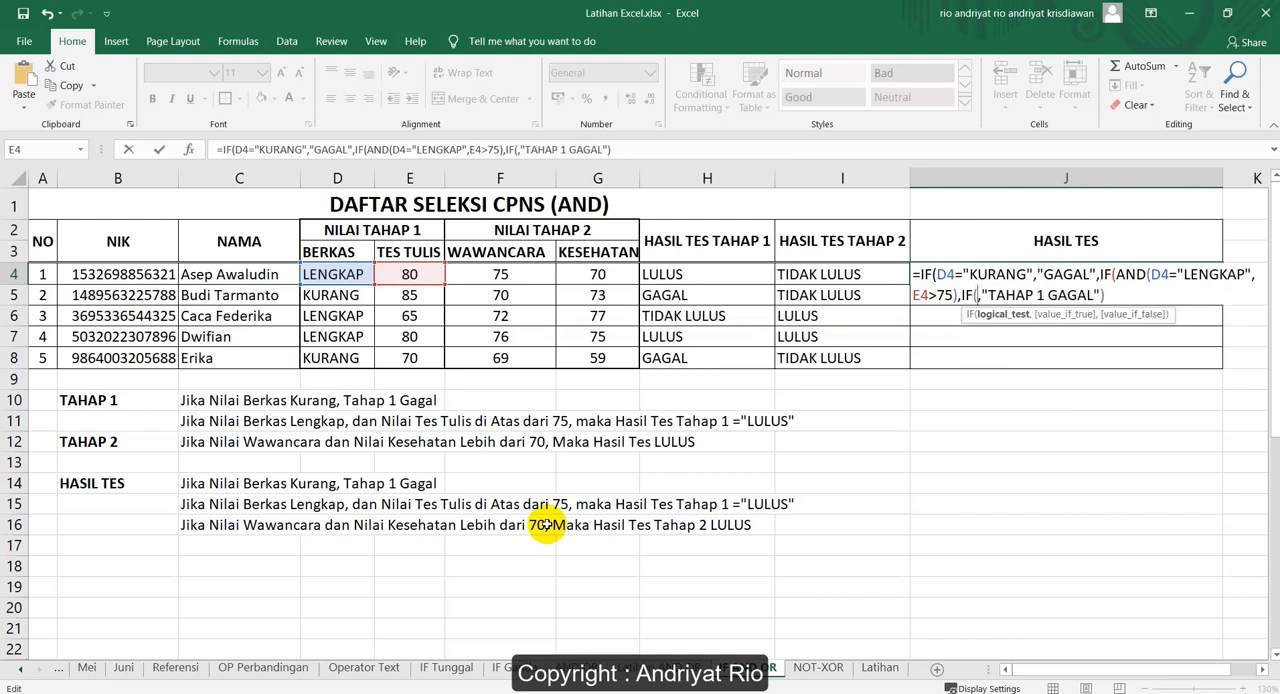
text(ND()
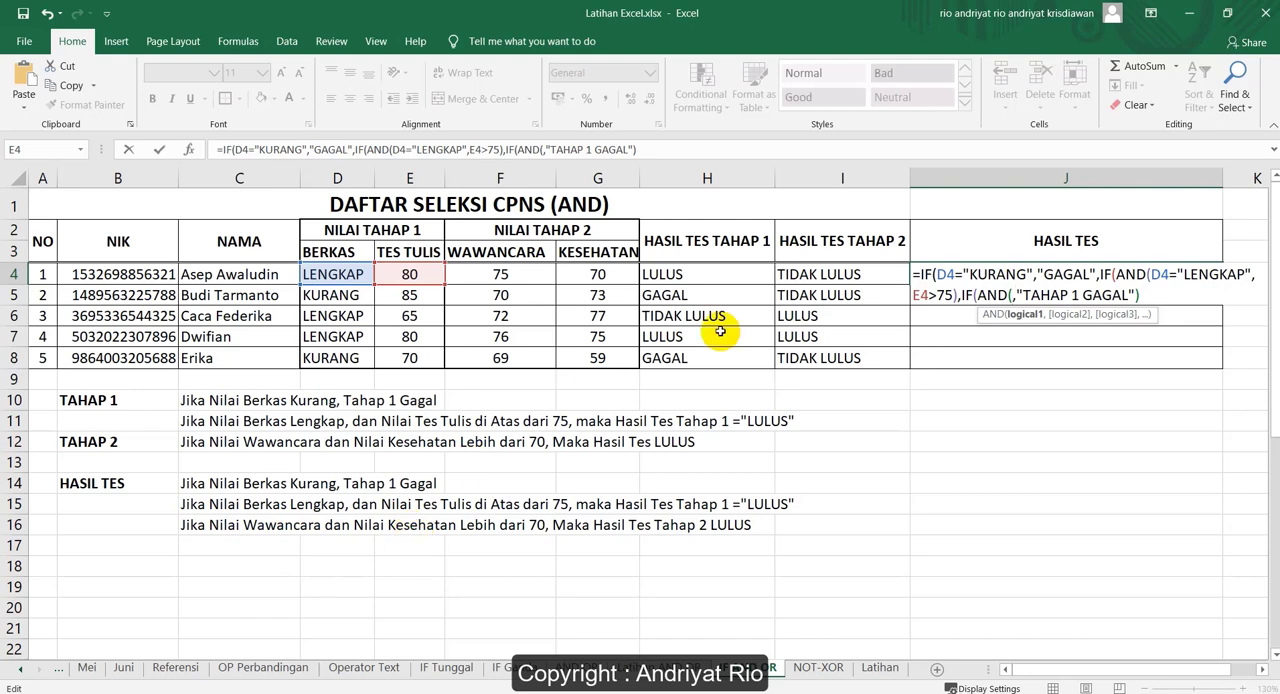
Add F4>70 and G4>70 as the conditions of the innermost AND in J4 and close the AND function
click(479, 275)
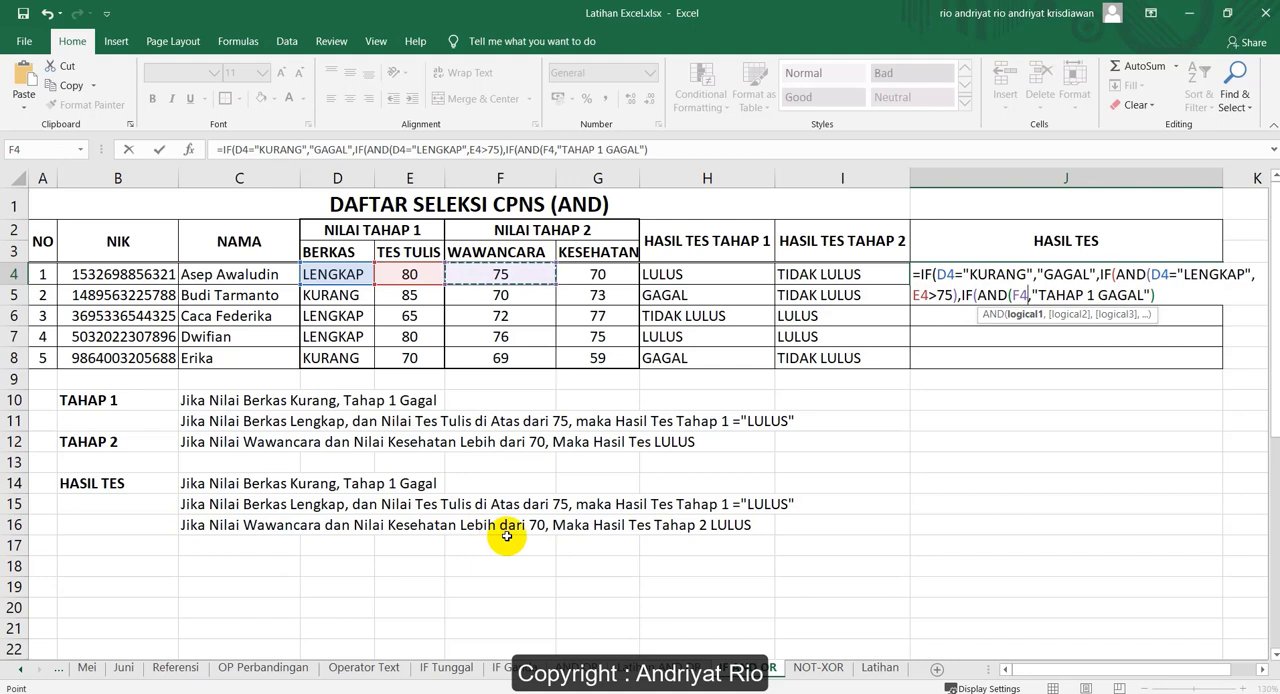
text(>70)
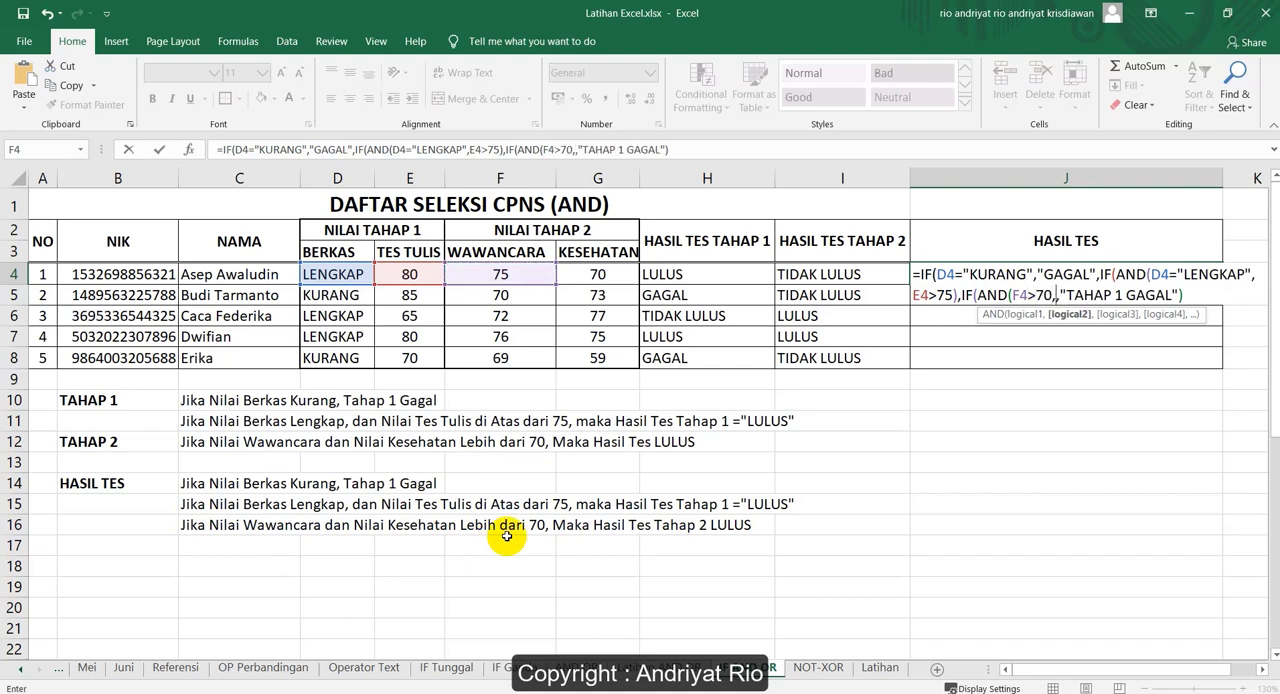
text(,)
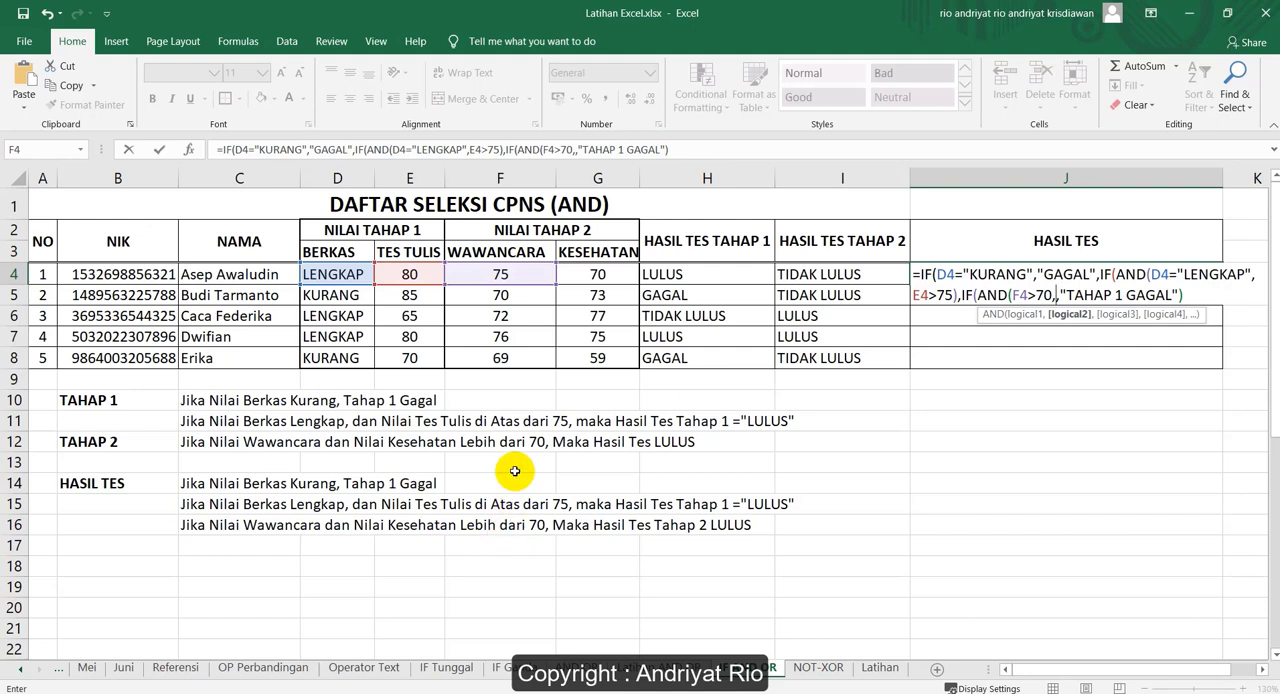
click(597, 274)
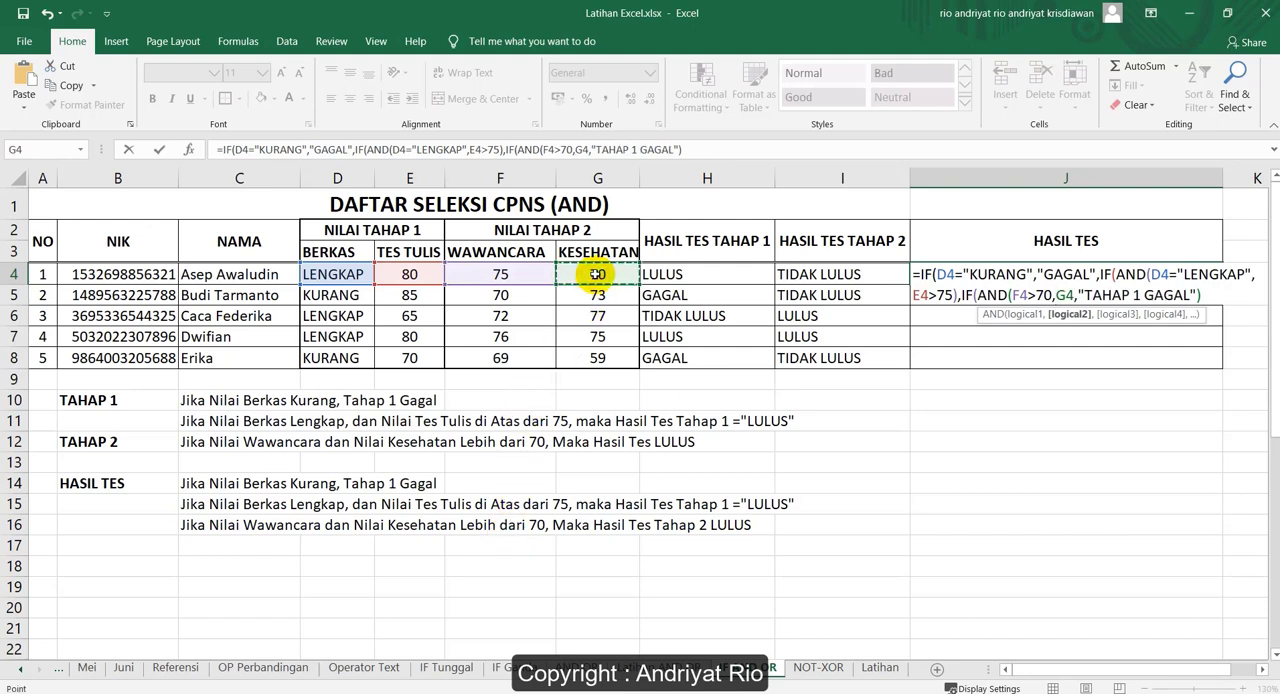
text(>70))
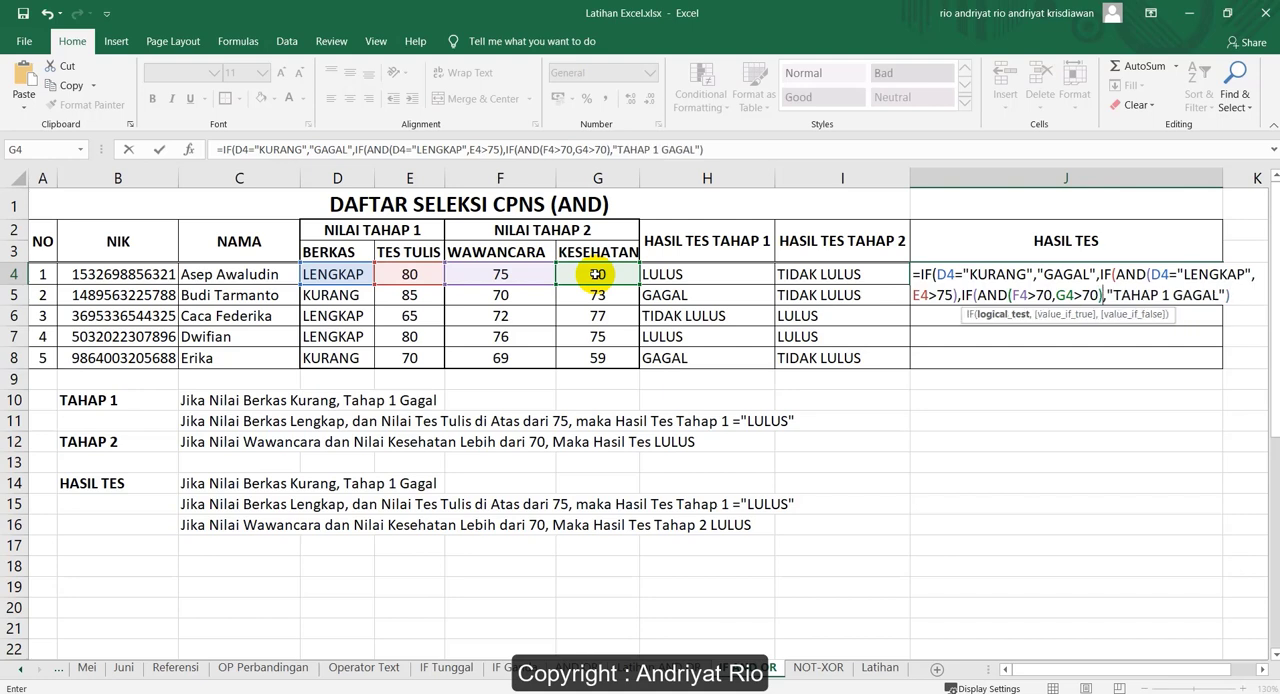
text(,)
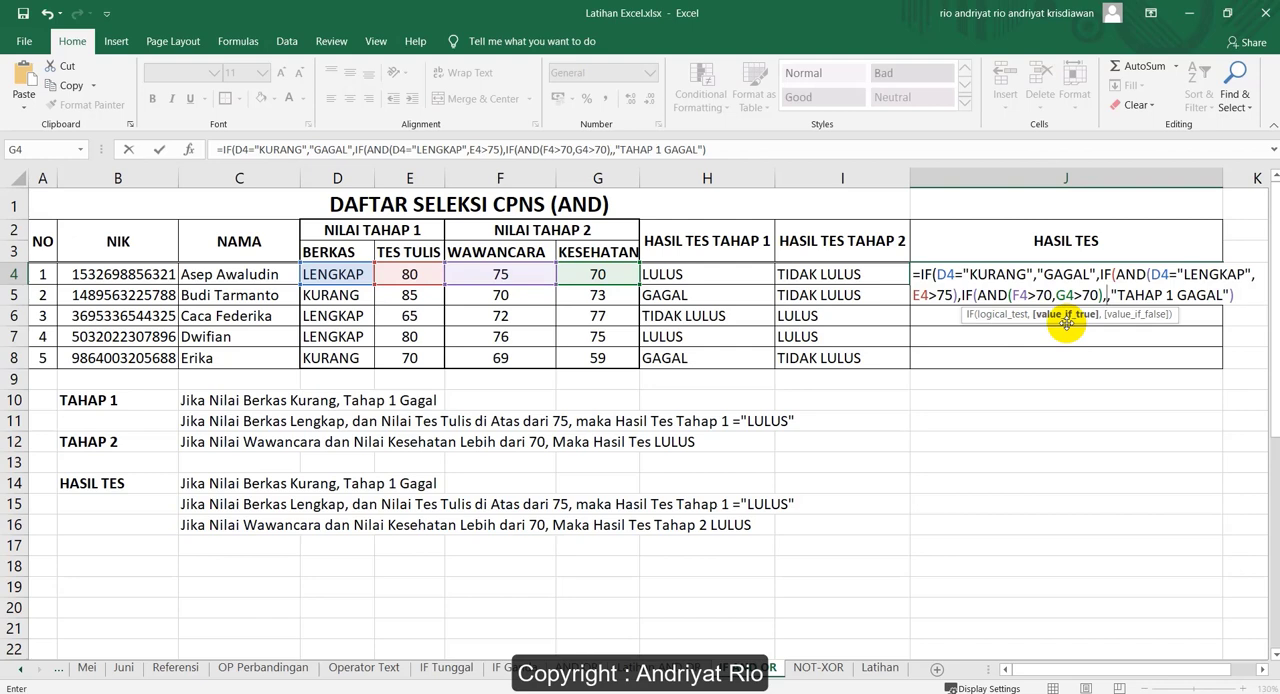
Set "TAHAP 1 DAN TAHAP 2 LULUS" as the value if true of the innermost IF in J4
text(")
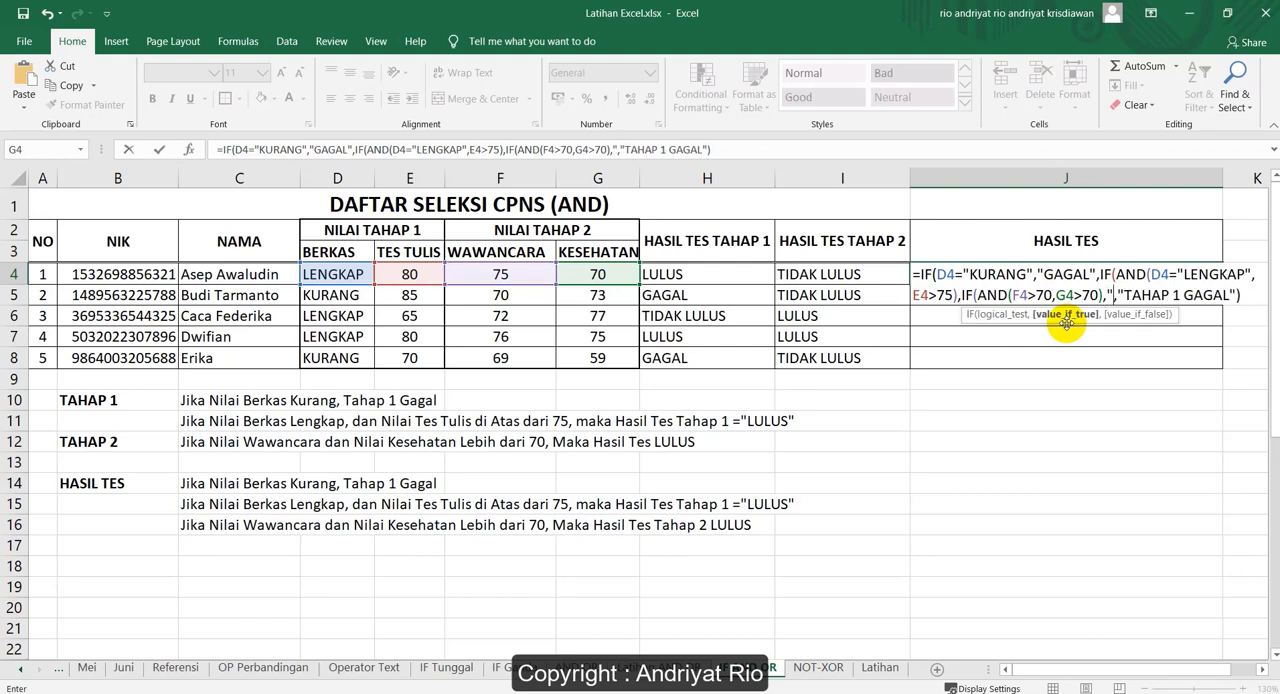
text(TAHAP 1)
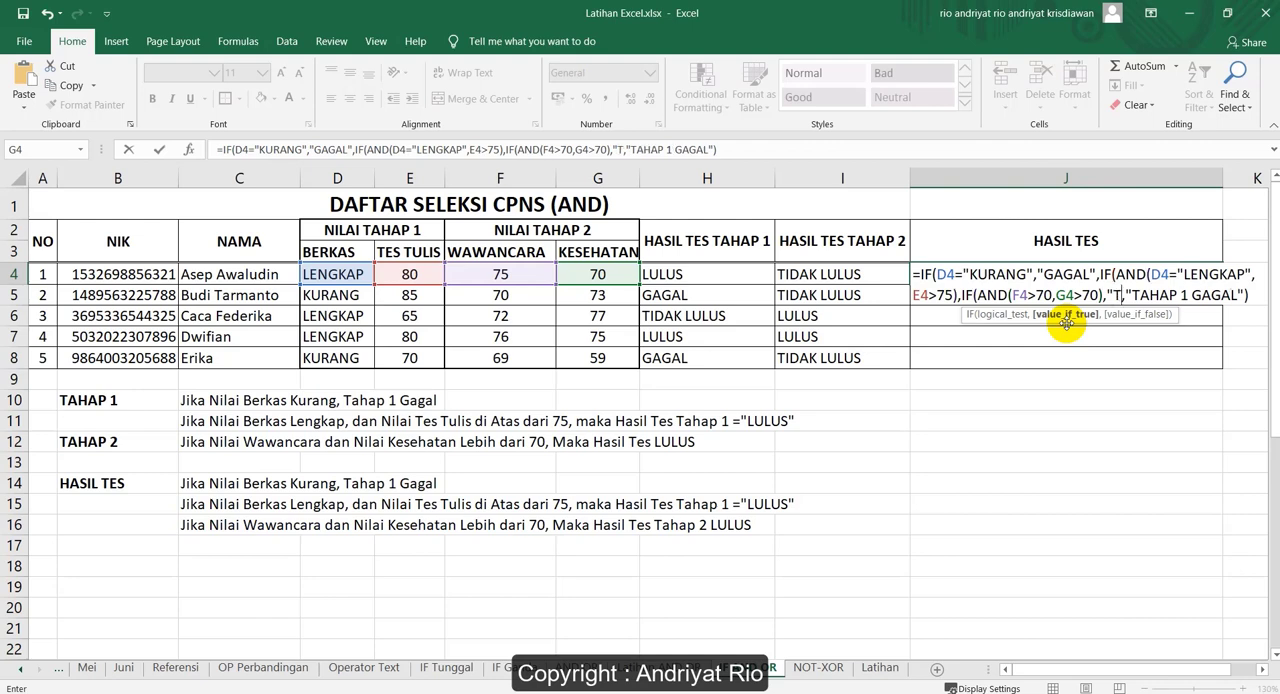
text( DAN )
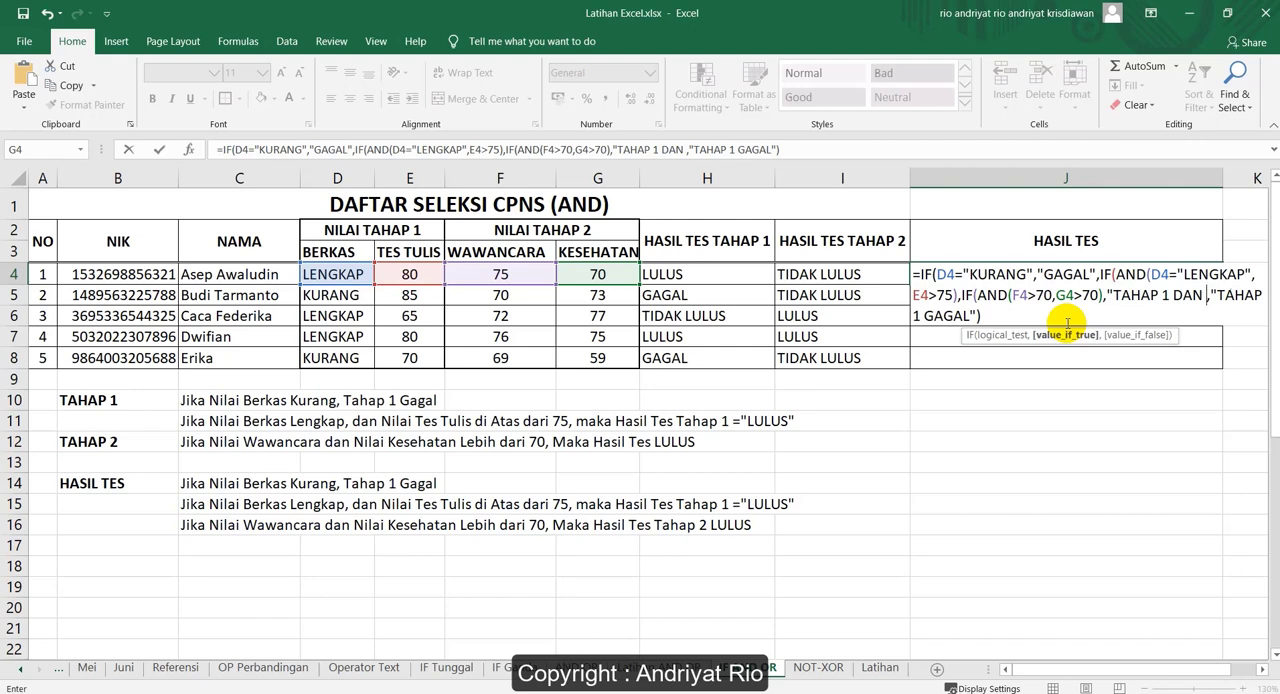
text(TAHAP 2)
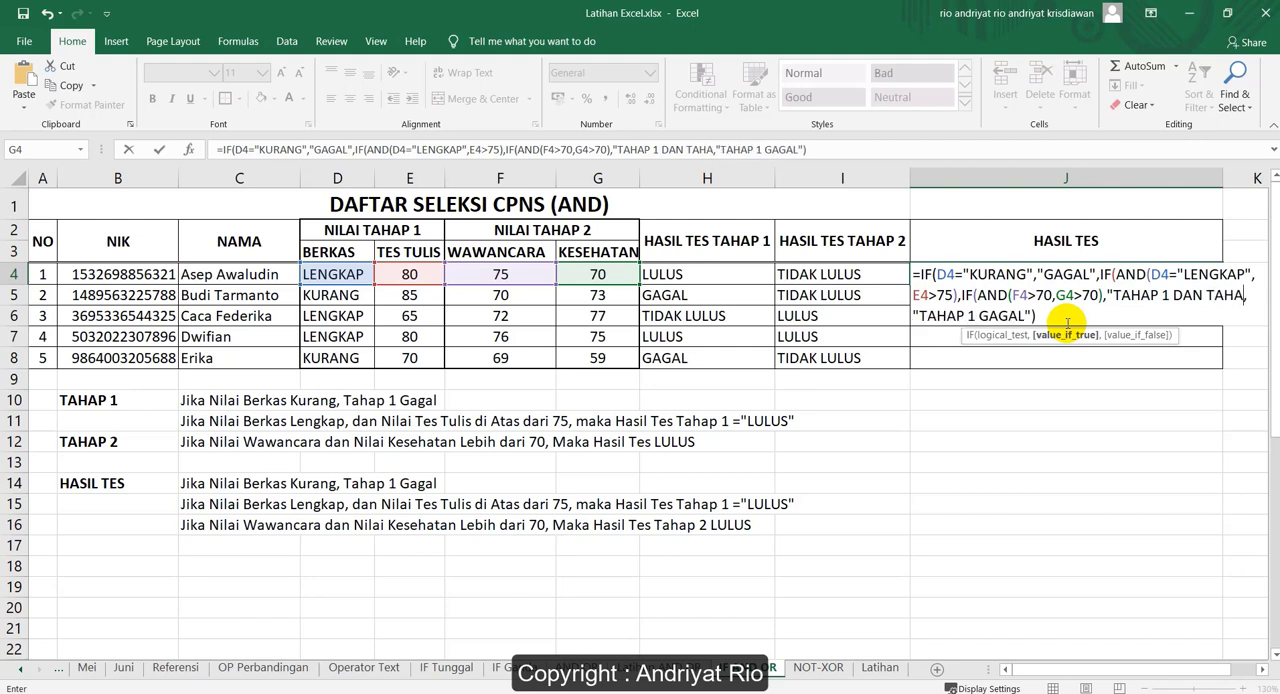
text( LULUS)
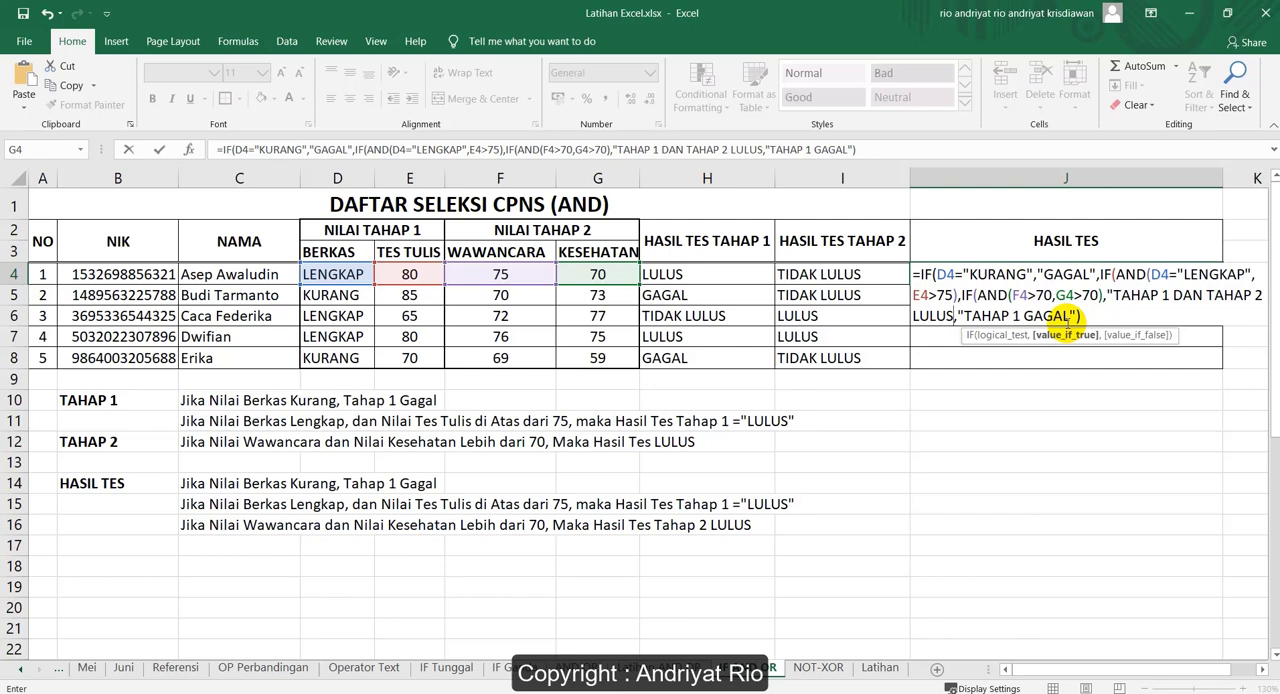
text(",)
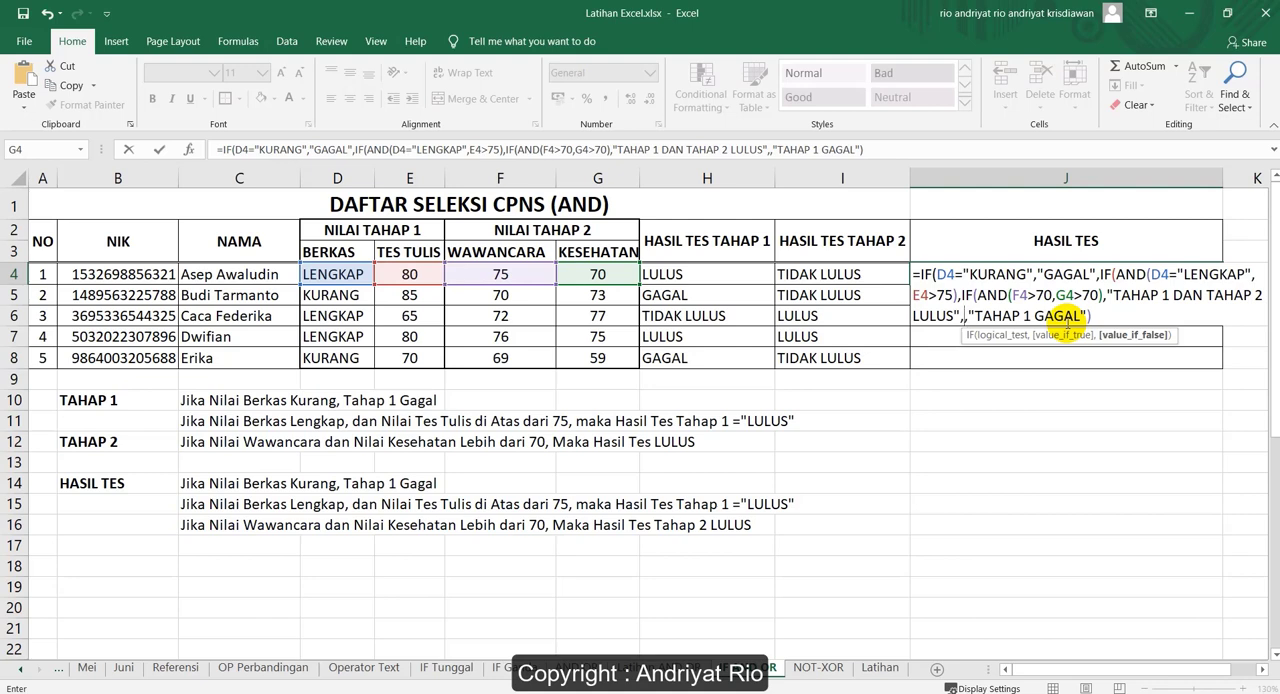
text(TAH)
Set "TAHAP 1 LULUS DAN TAHAP 2 TIDAK LULUS" as the value if false of the innermost IF in J4 and close that IF
key(BackSpace)
key(BackSpace)
key(BackSpace)
text("TAHAP 1 )
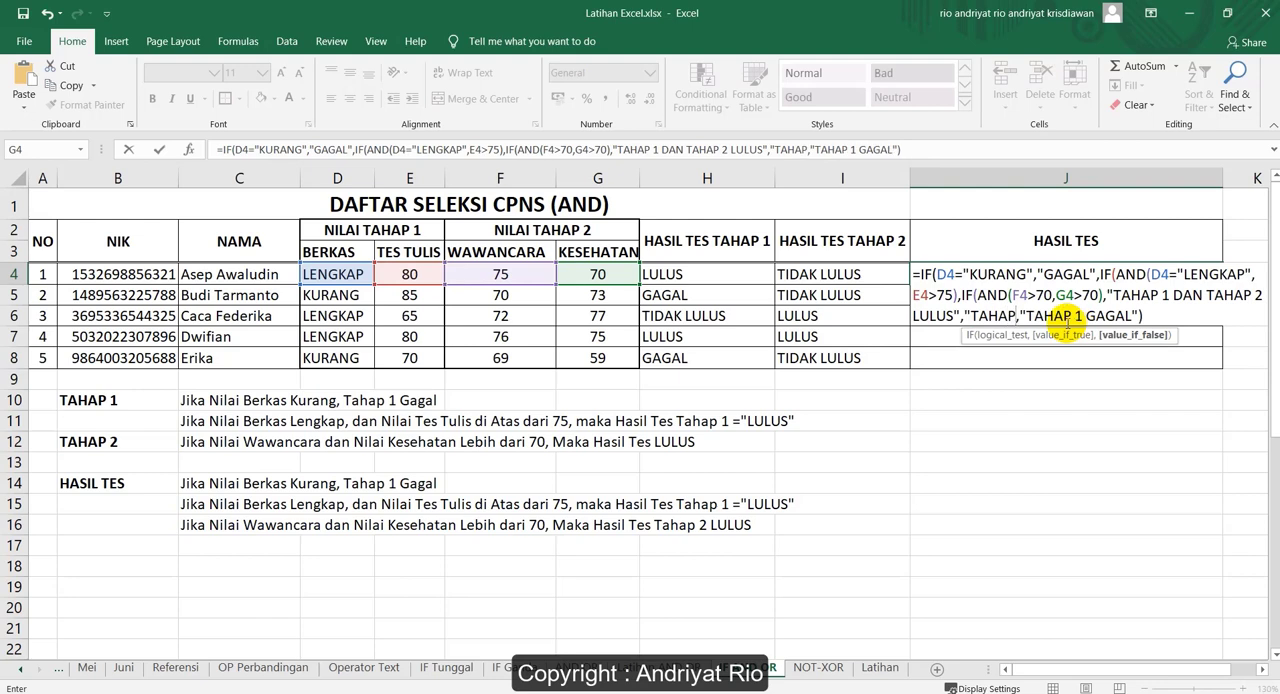
text(LULUS)
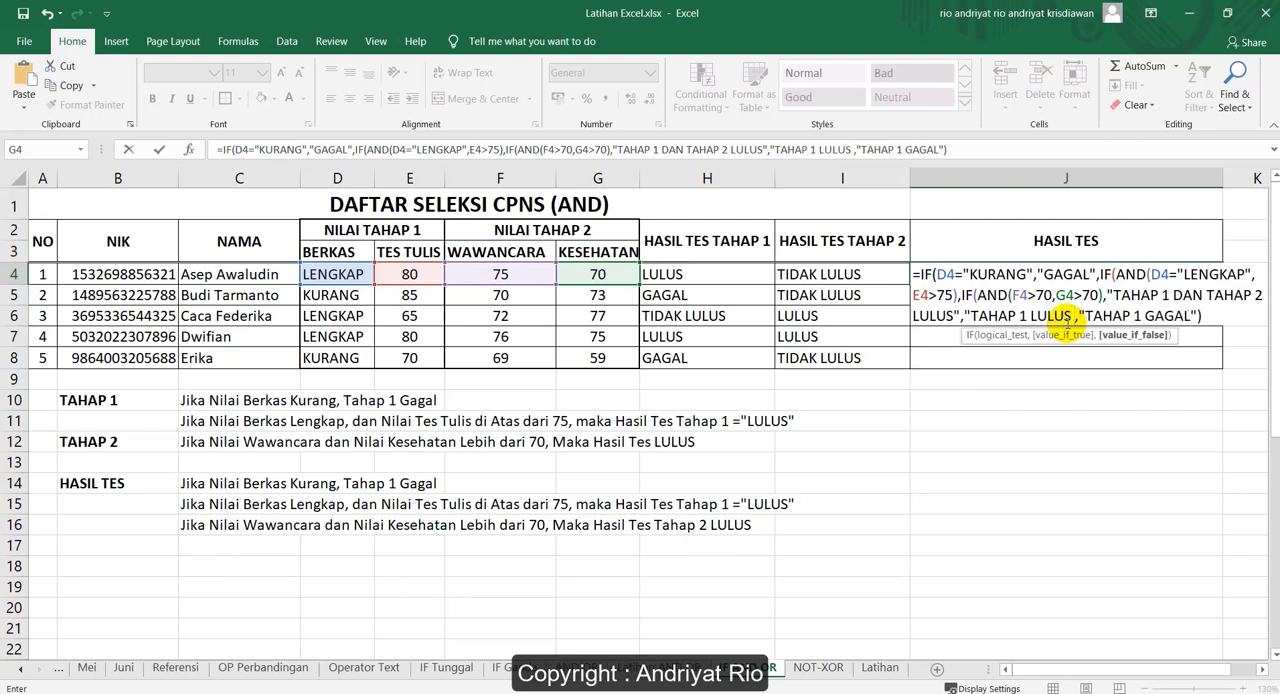
text( DAN TAH)
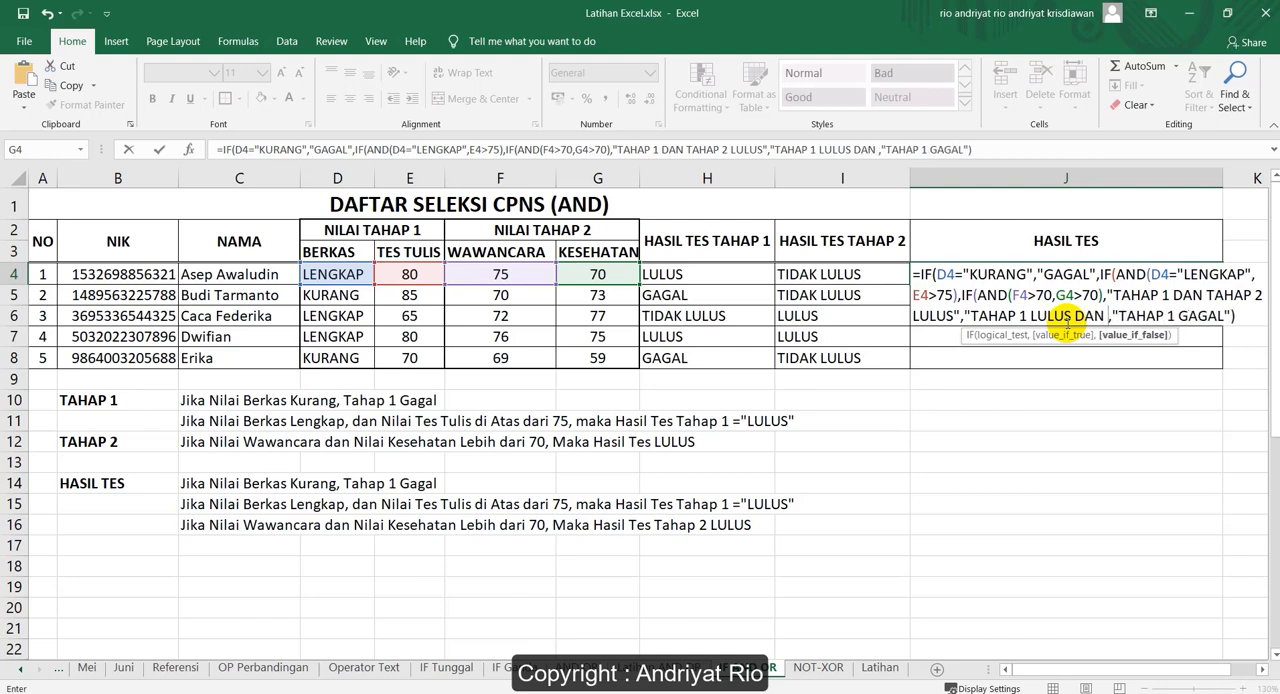
text(AP )
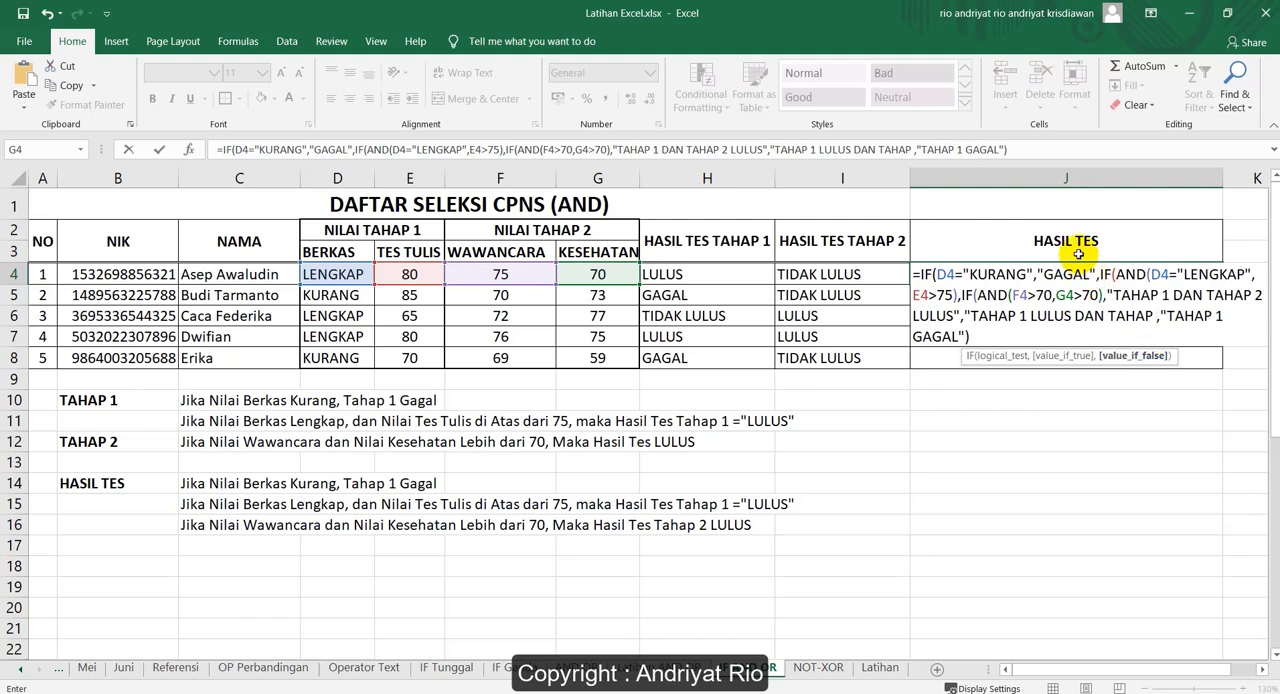
text(2 )
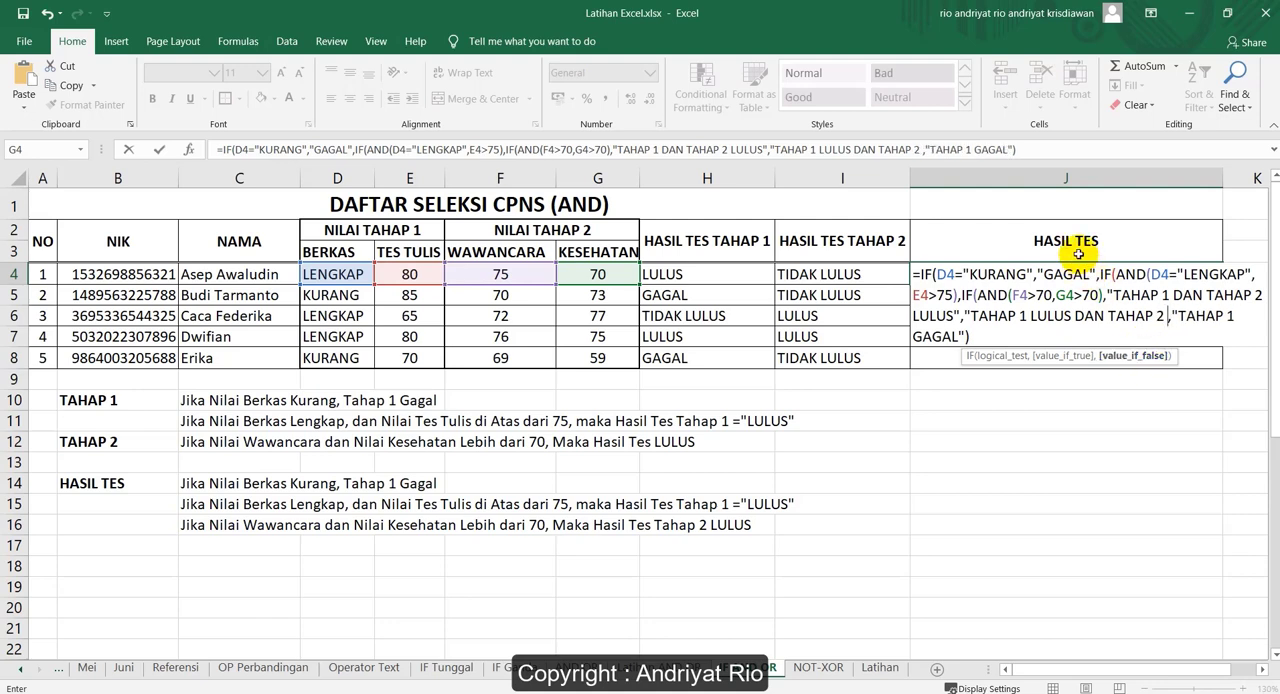
text(TIDAK )
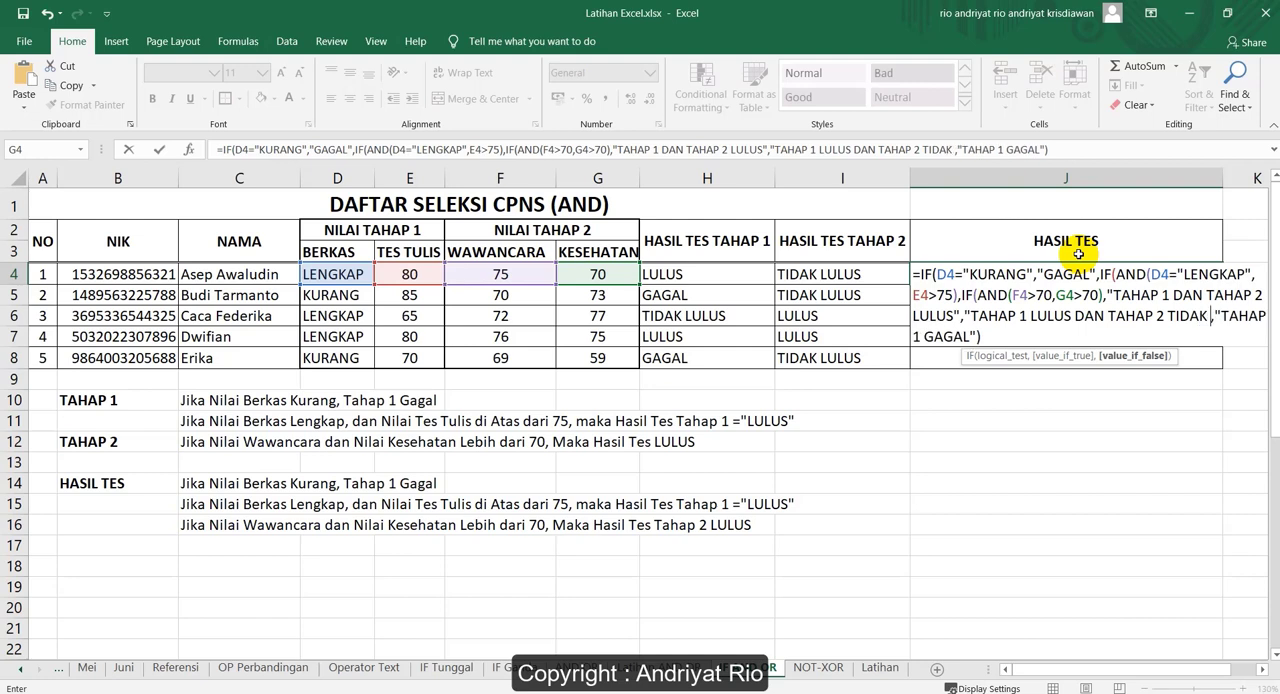
text(LULUS)
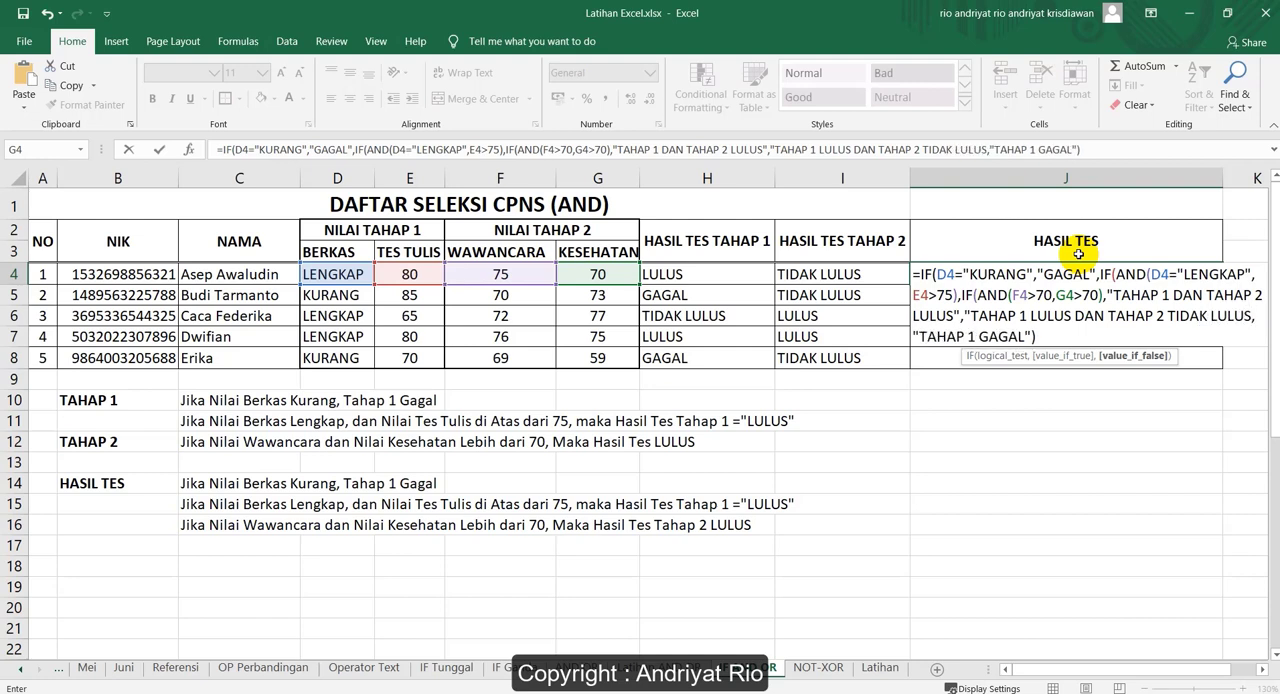
text("))
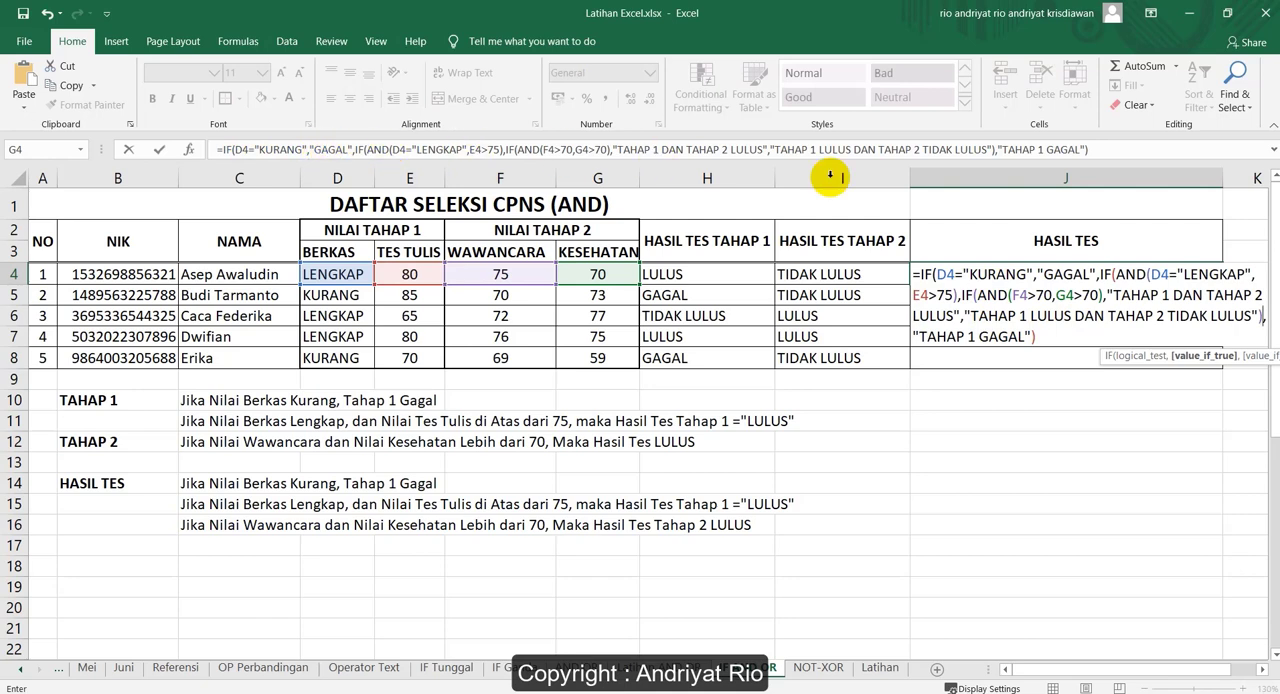
Add the final closing parenthesis for the outer IF at the end of the J4 formula and enter the formula
click(1115, 150)
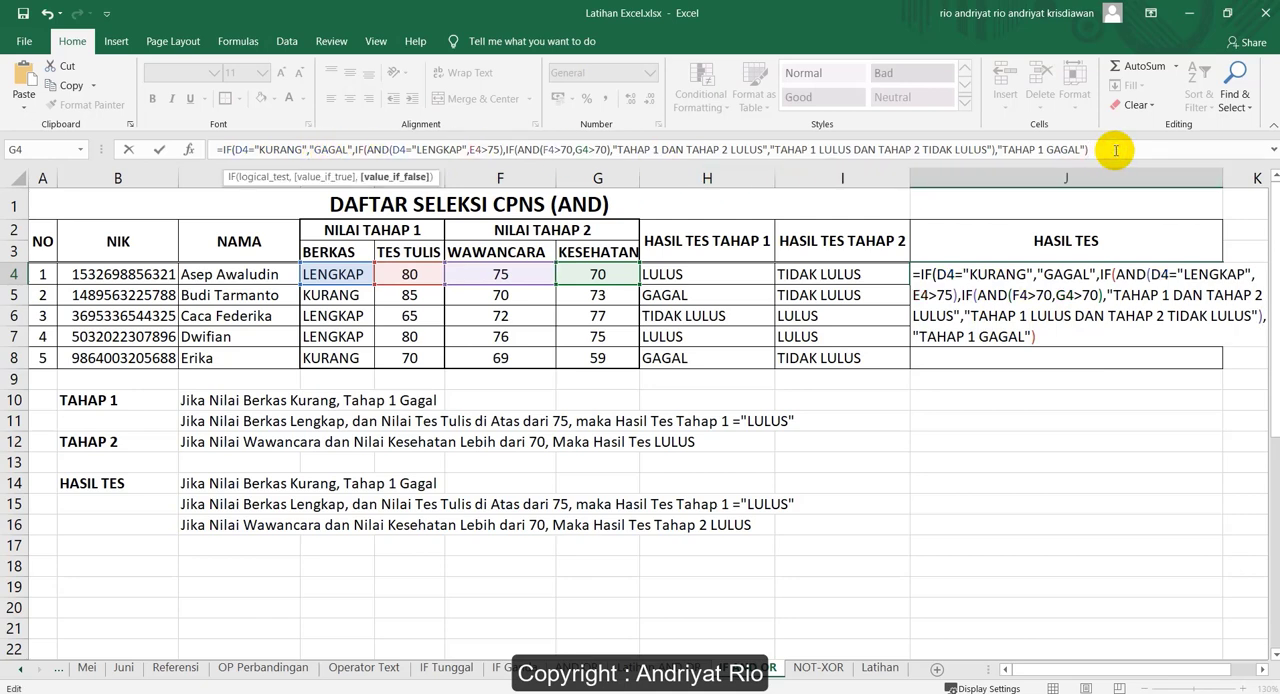
text())
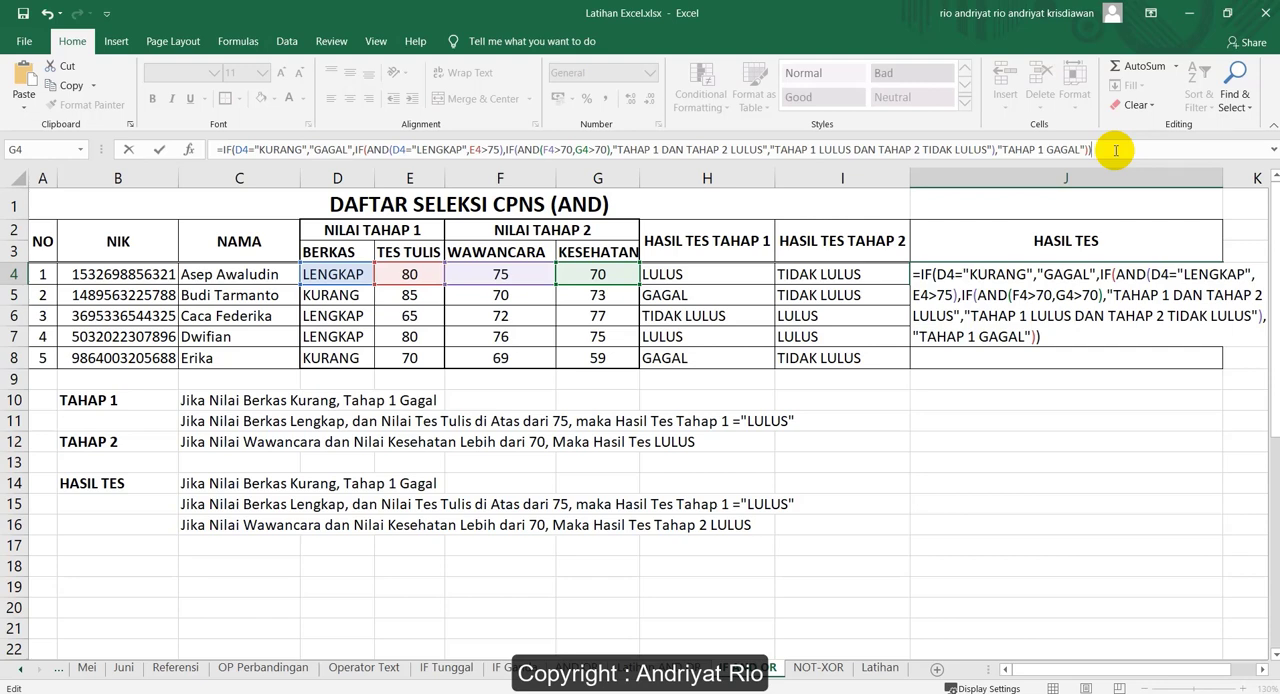
key(Return)
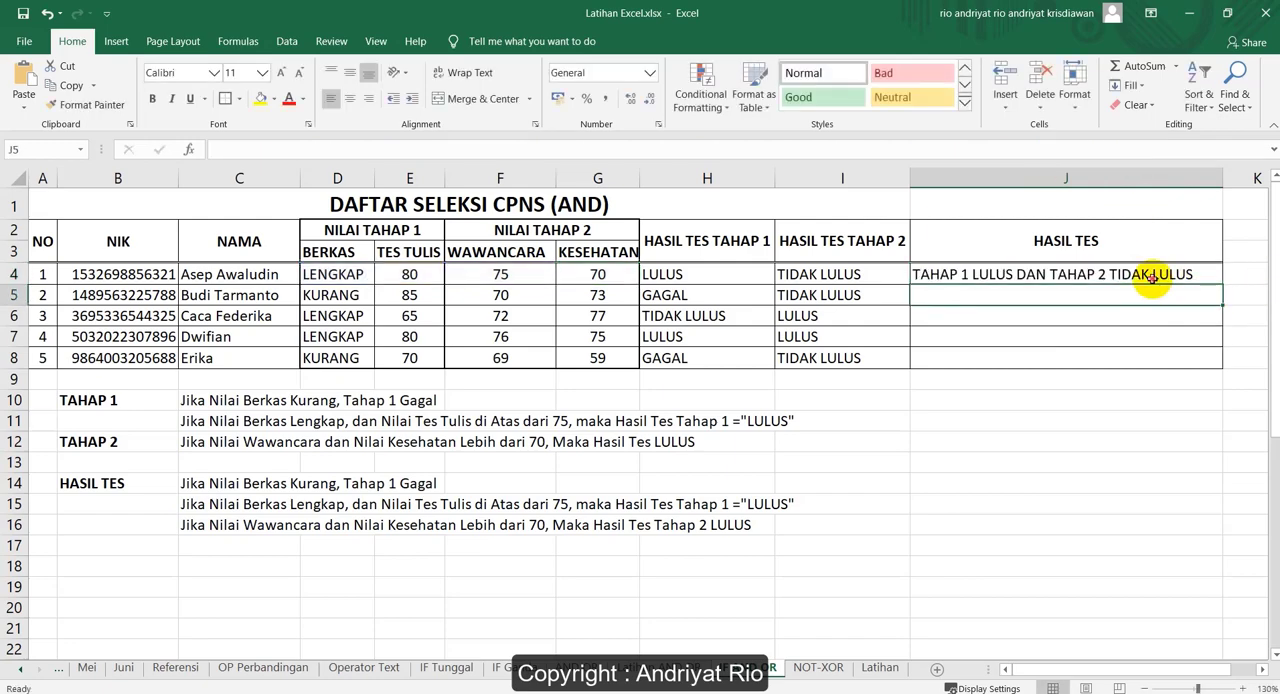
Fill the HASIL TES formula from J4 down to J8 and check the J5 result against the BERKAS value in D5
click(1152, 280)
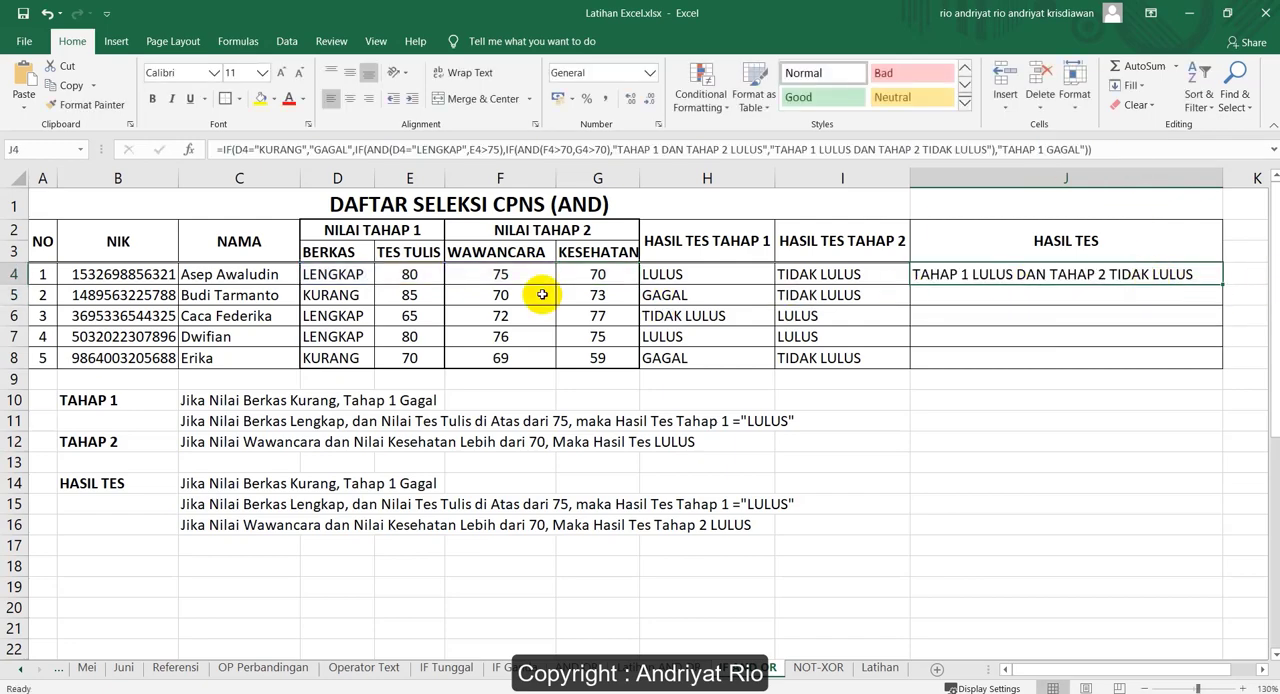
click(325, 273)
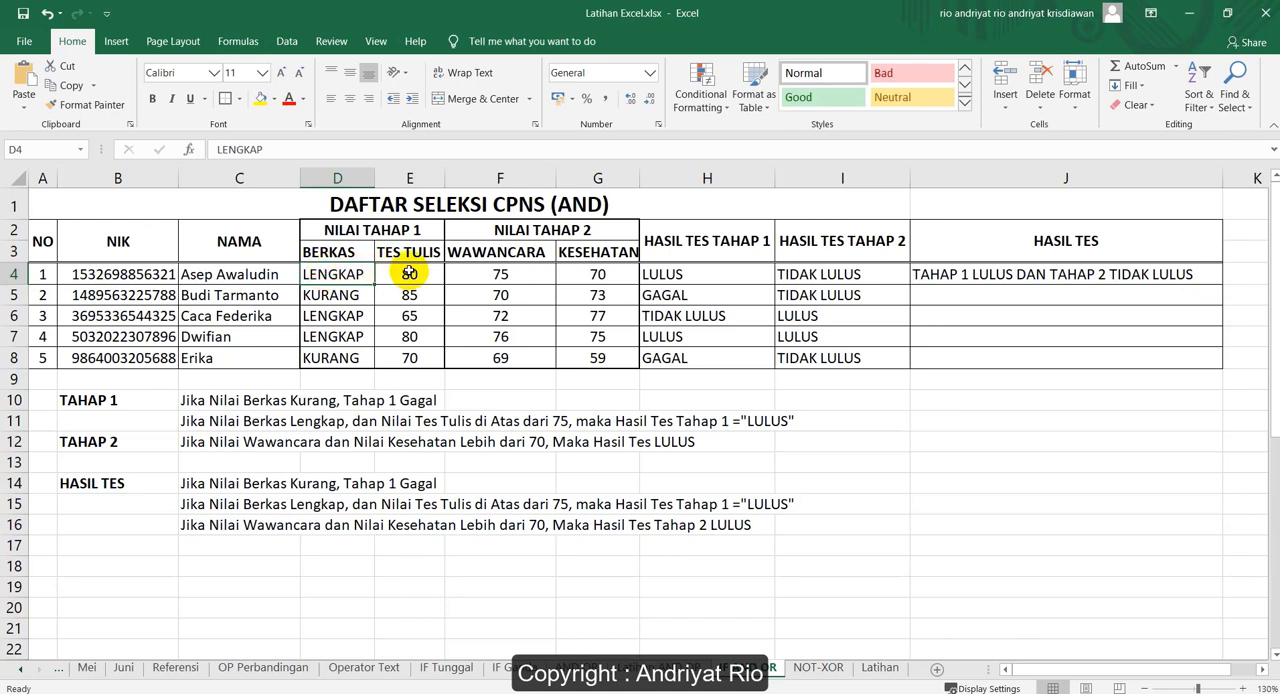
click(409, 273)
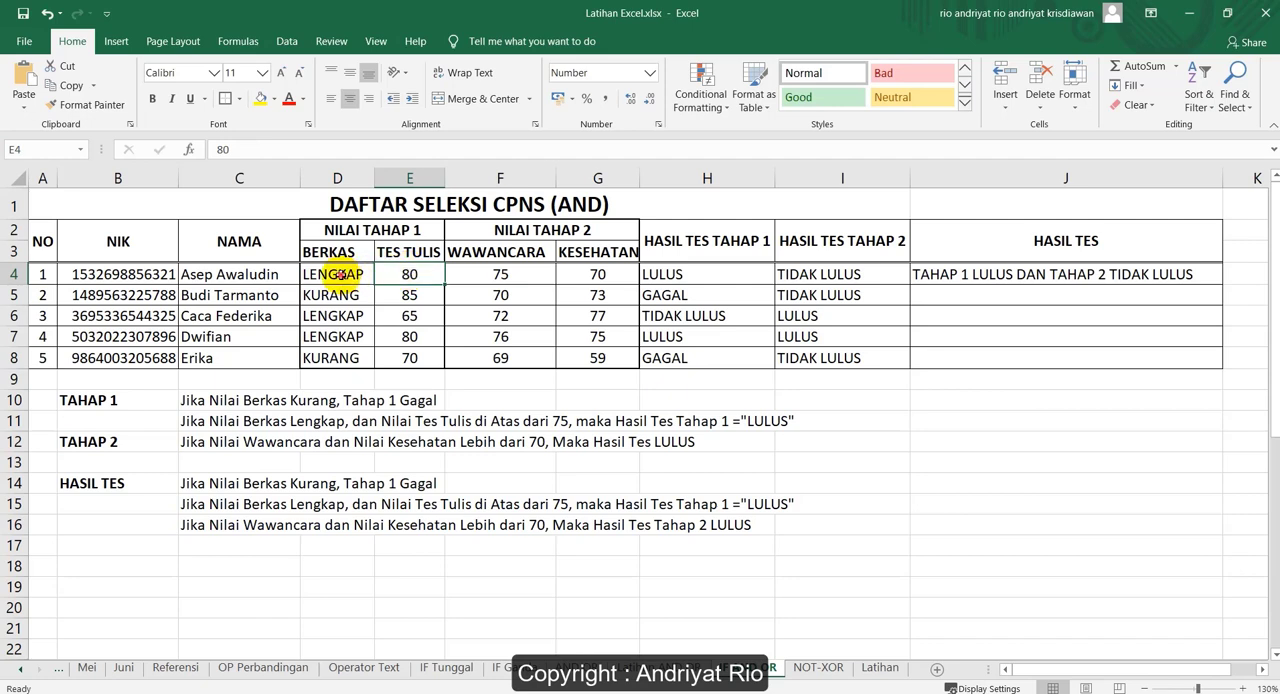
drag(360, 274, 410, 274)
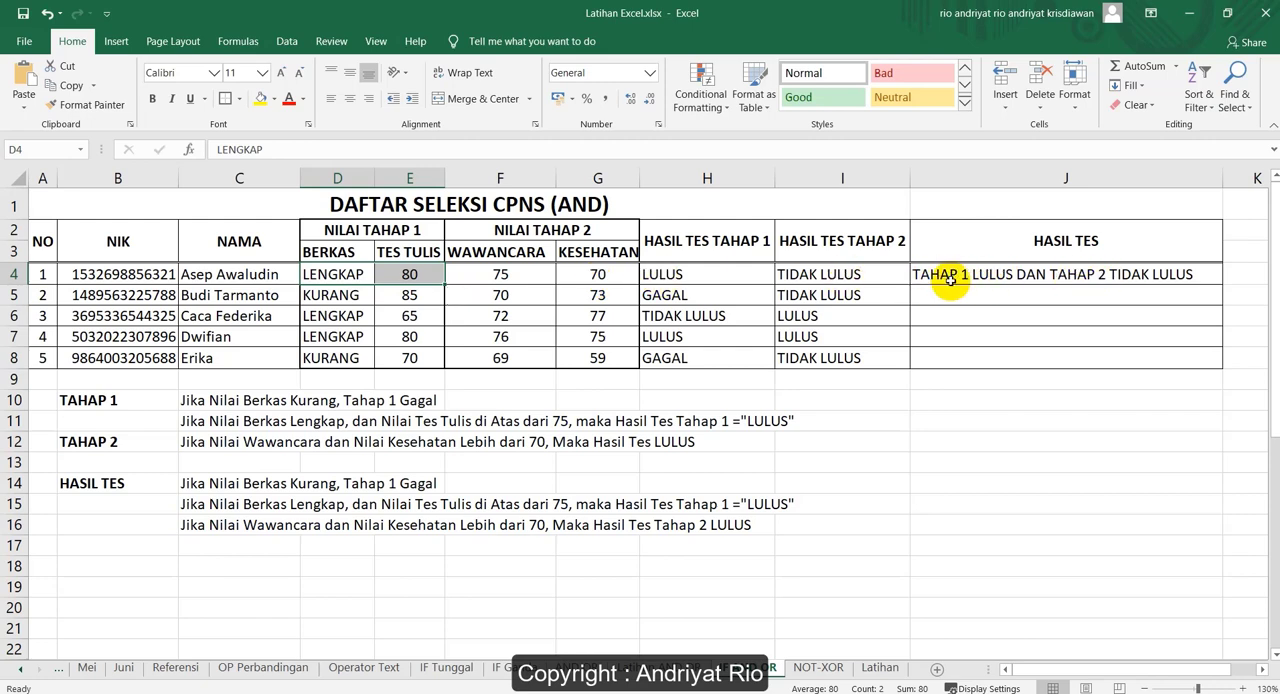
click(1172, 278)
drag(1221, 283, 1223, 360)
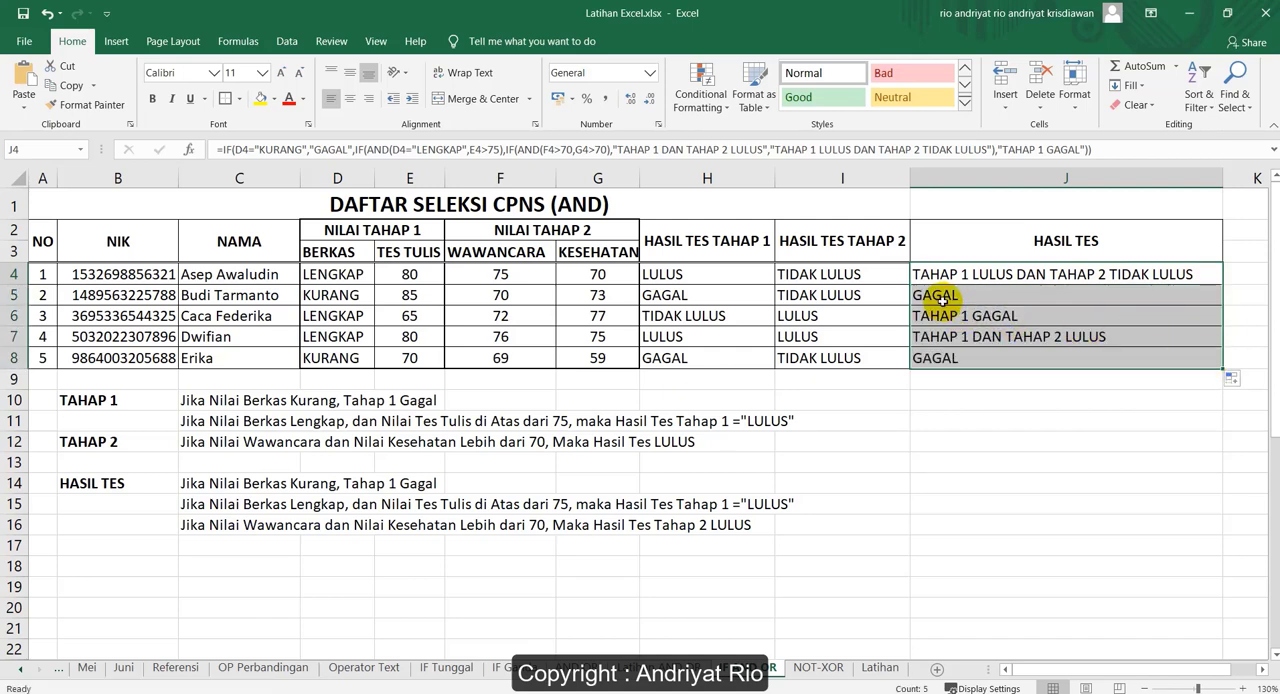
click(942, 297)
click(333, 295)
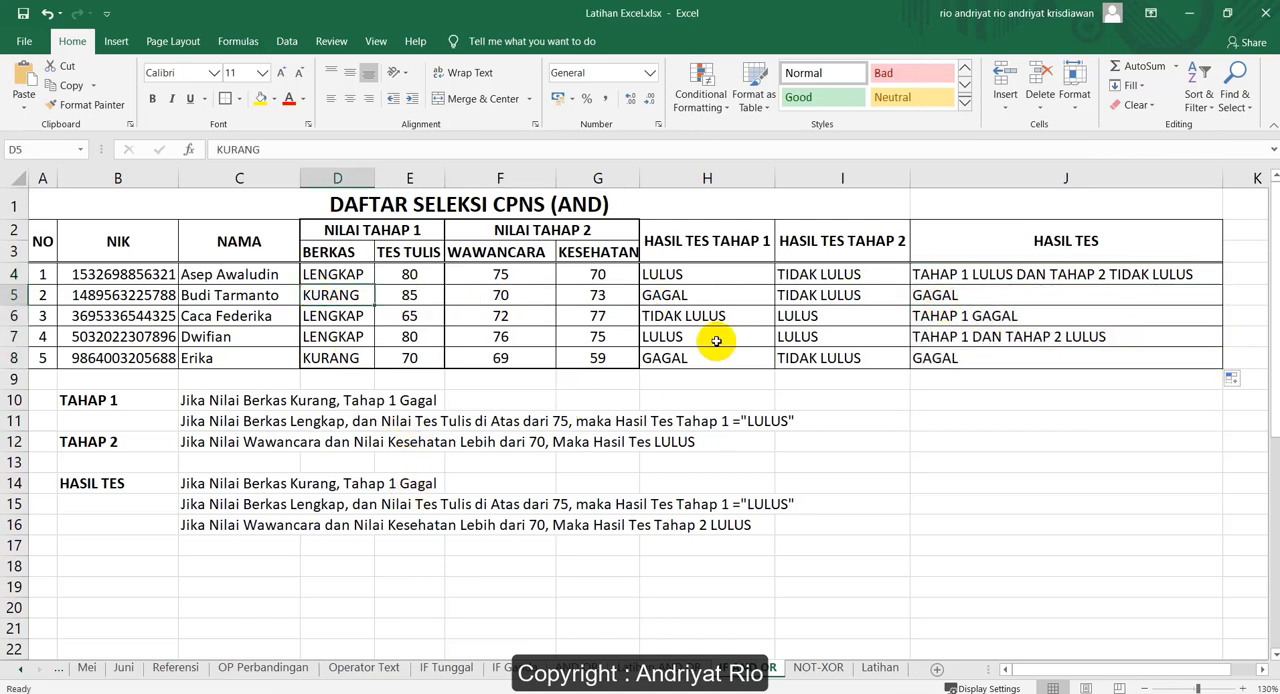
Check the HASIL TES result in J6 against the BERKAS value in D6 and the TES TULIS score in E6
click(866, 316)
click(987, 318)
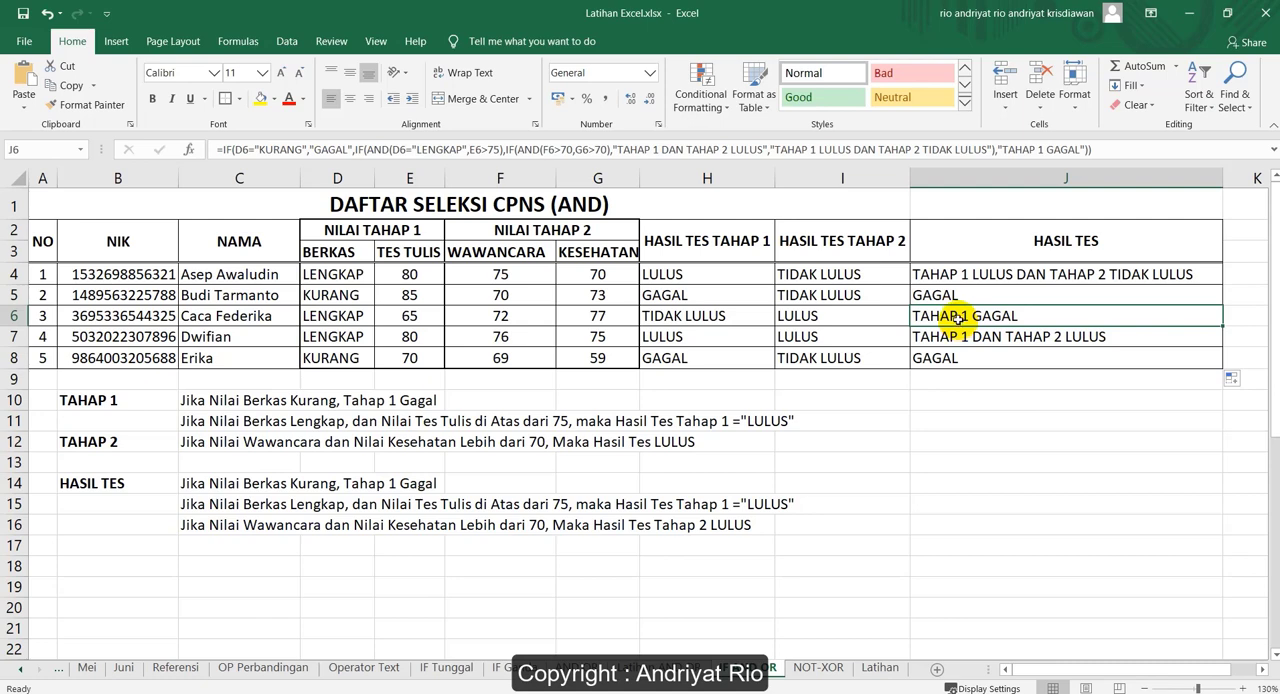
click(334, 317)
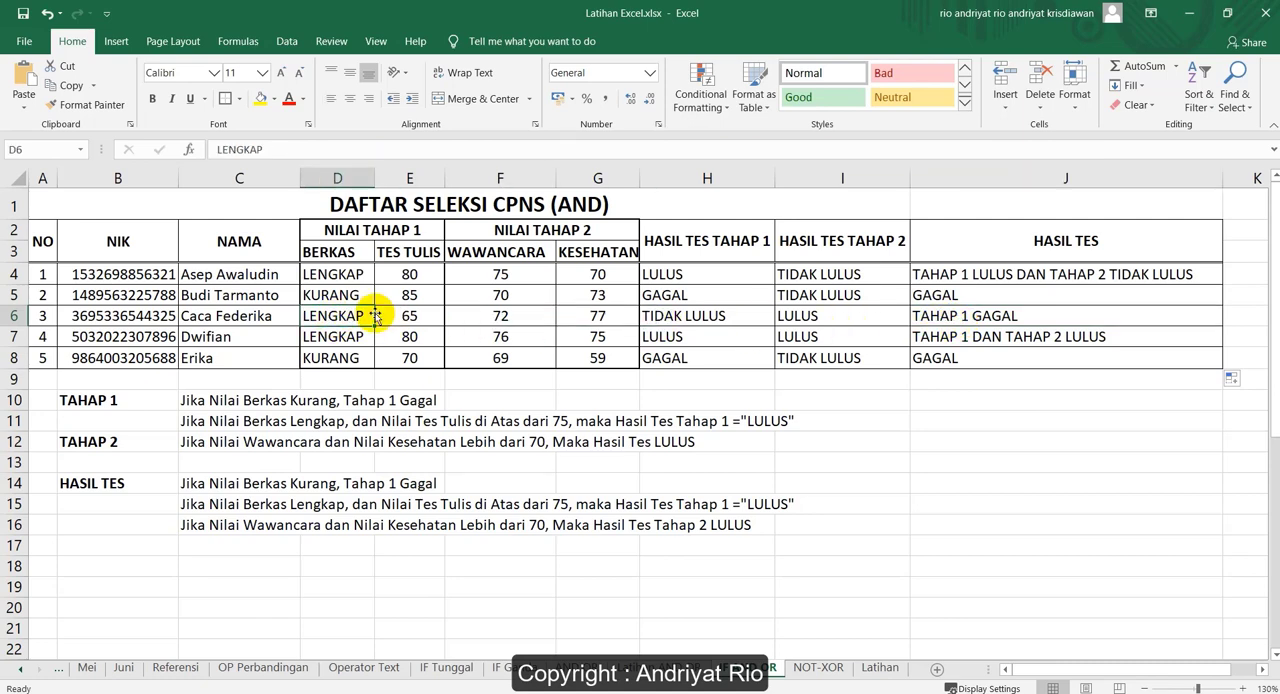
click(409, 315)
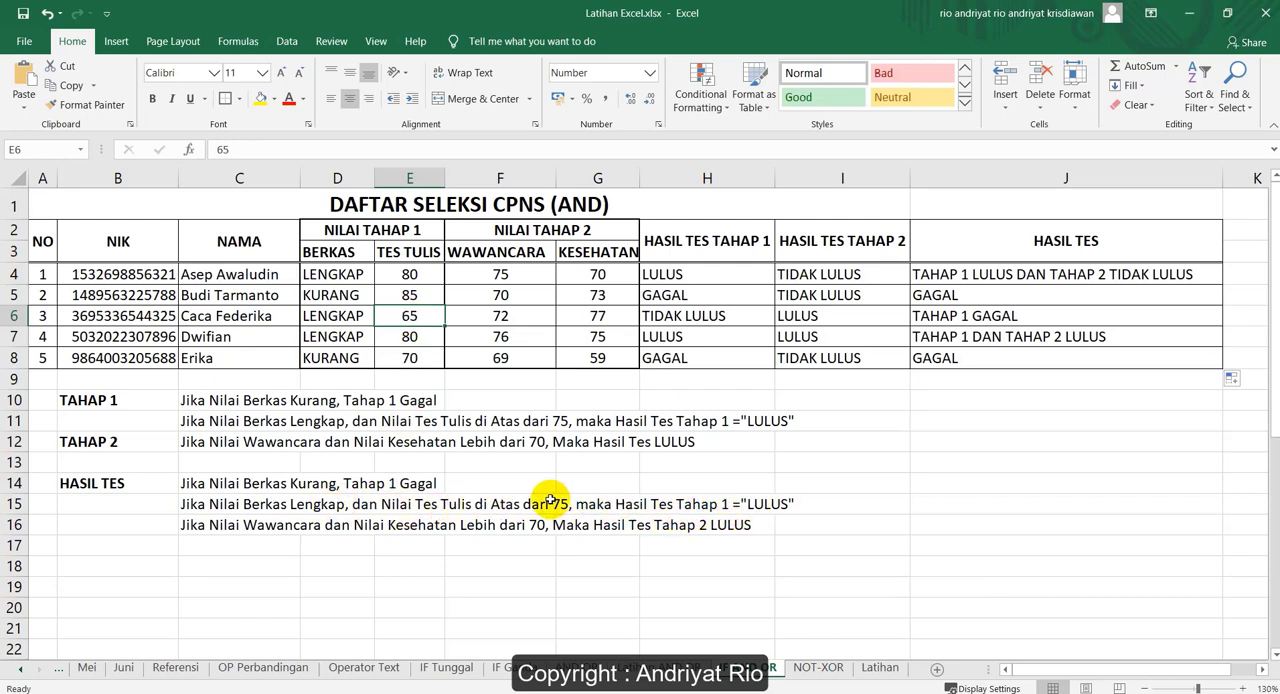
Append , Jika Tidak "TAHAP 1 GAGAL" to the end of the HASIL TES rule text in C15
click(803, 504)
click(283, 506)
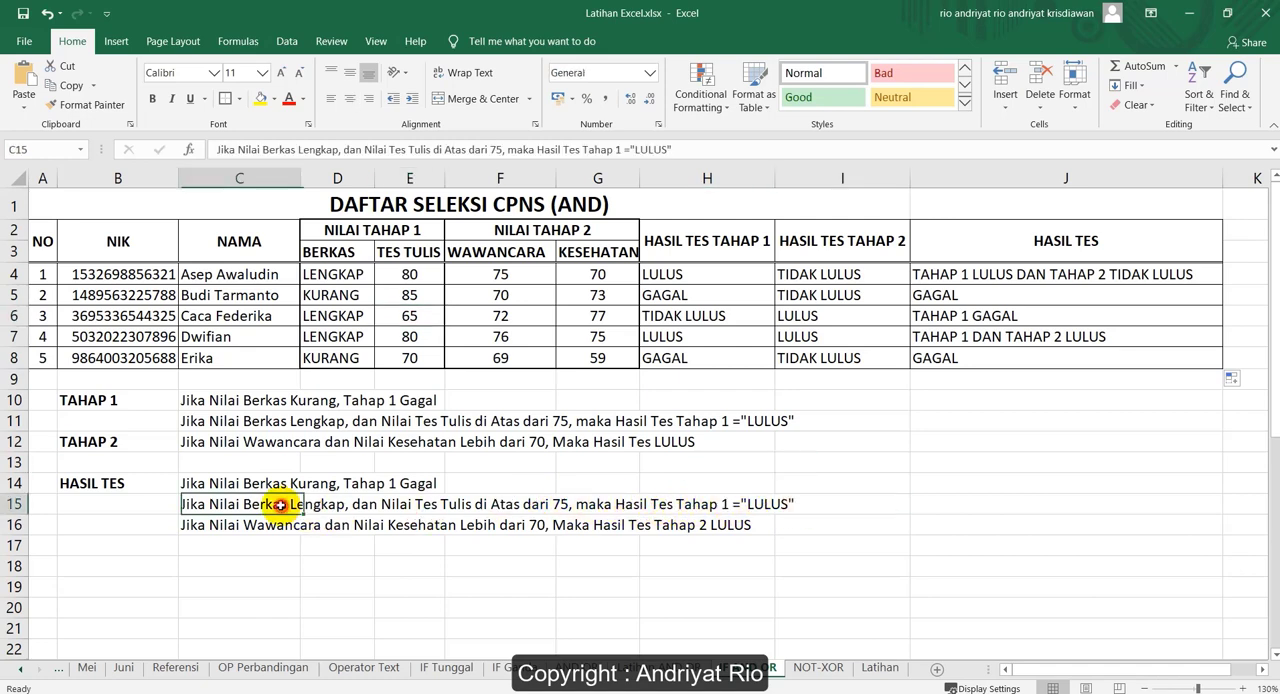
click(704, 148)
text(, JIKA)
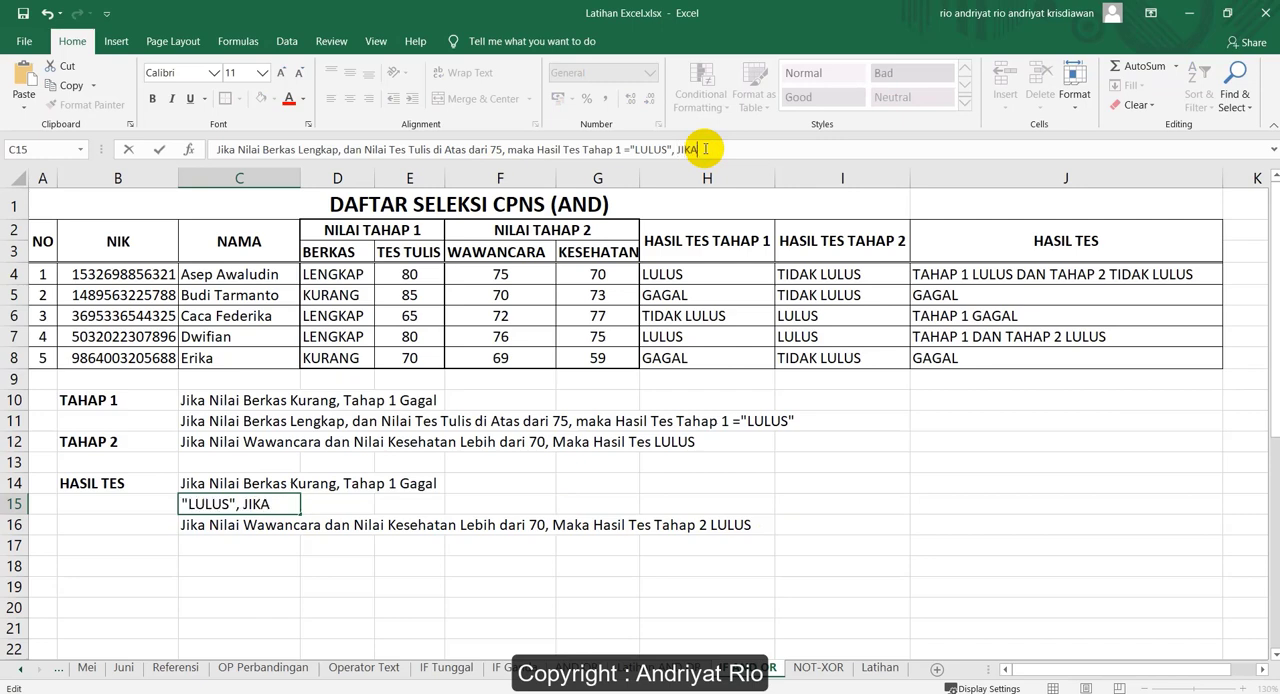
key(BackSpace)
key(BackSpace)
key(BackSpace)
key(BackSpace)
key(BackSpace)
text(Jika Tidak "GAGA)
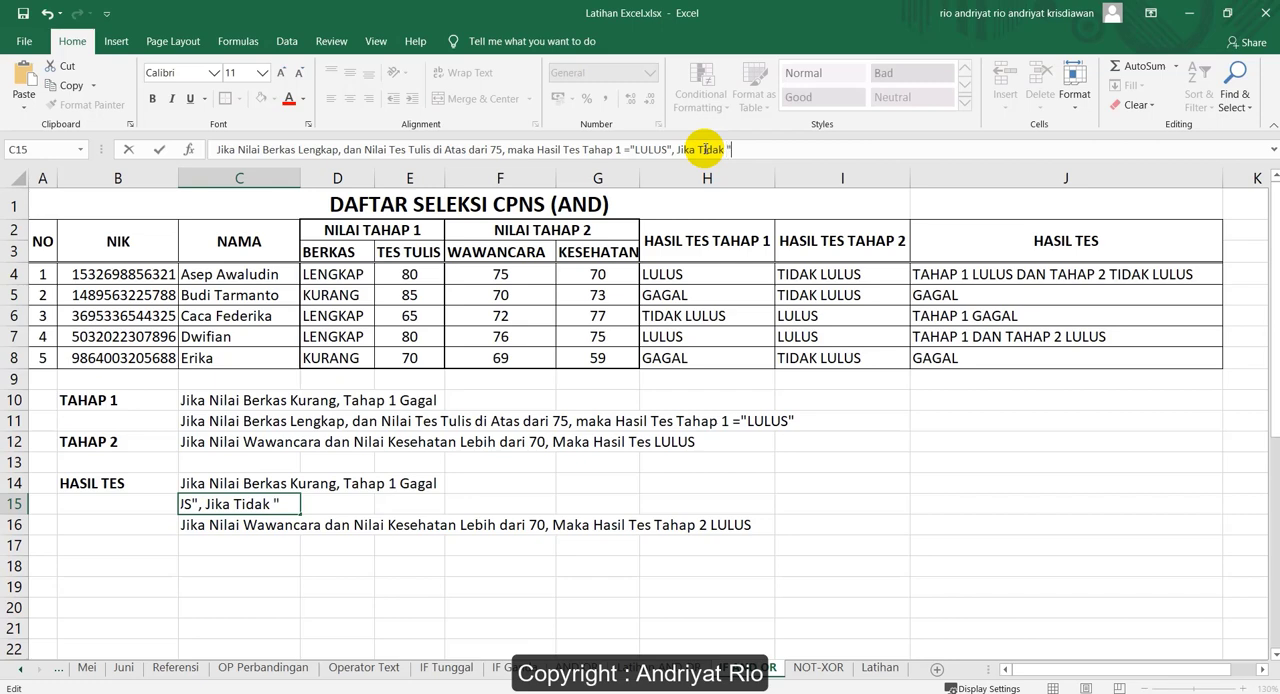
key(BackSpace)
key(BackSpace)
key(BackSpace)
key(BackSpace)
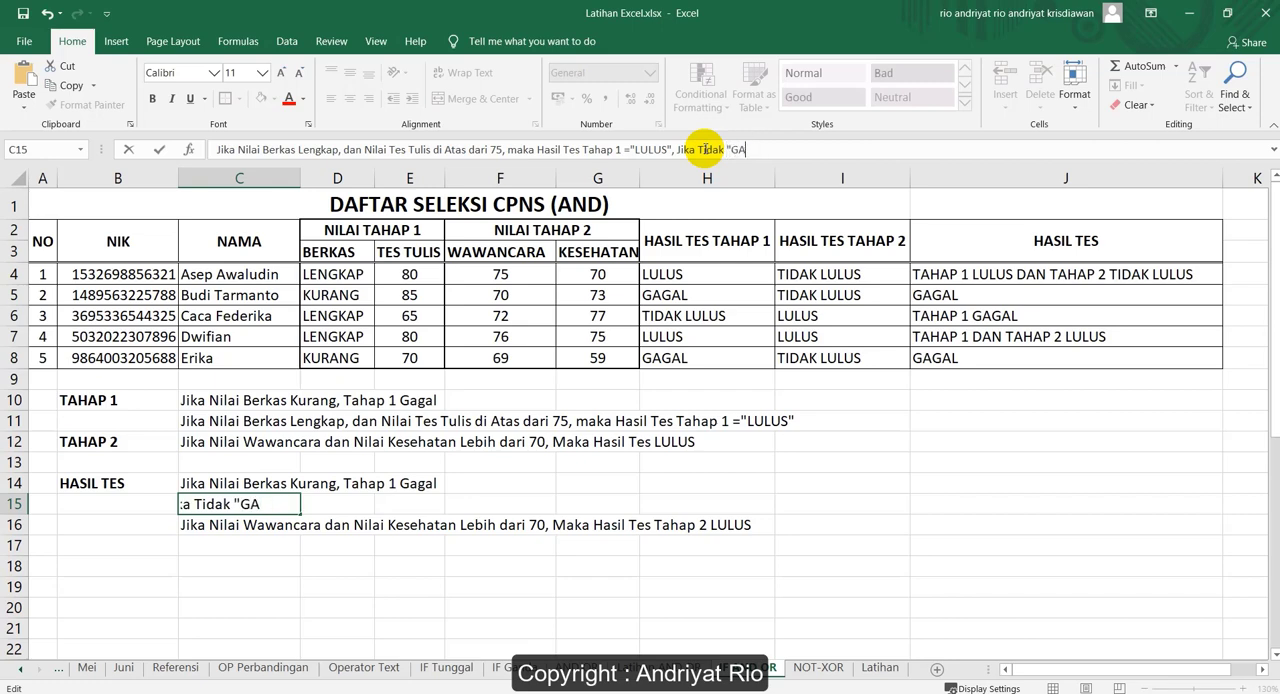
text(TAHAP 1 GAGAL")
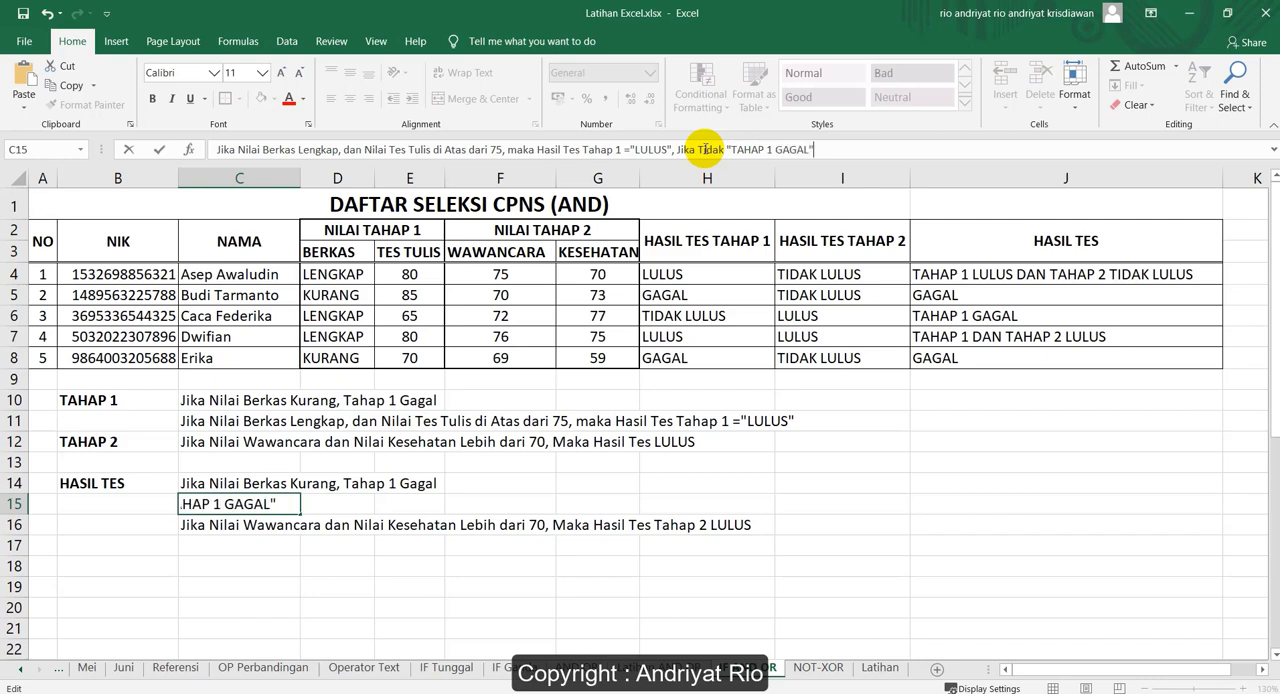
key(Return)
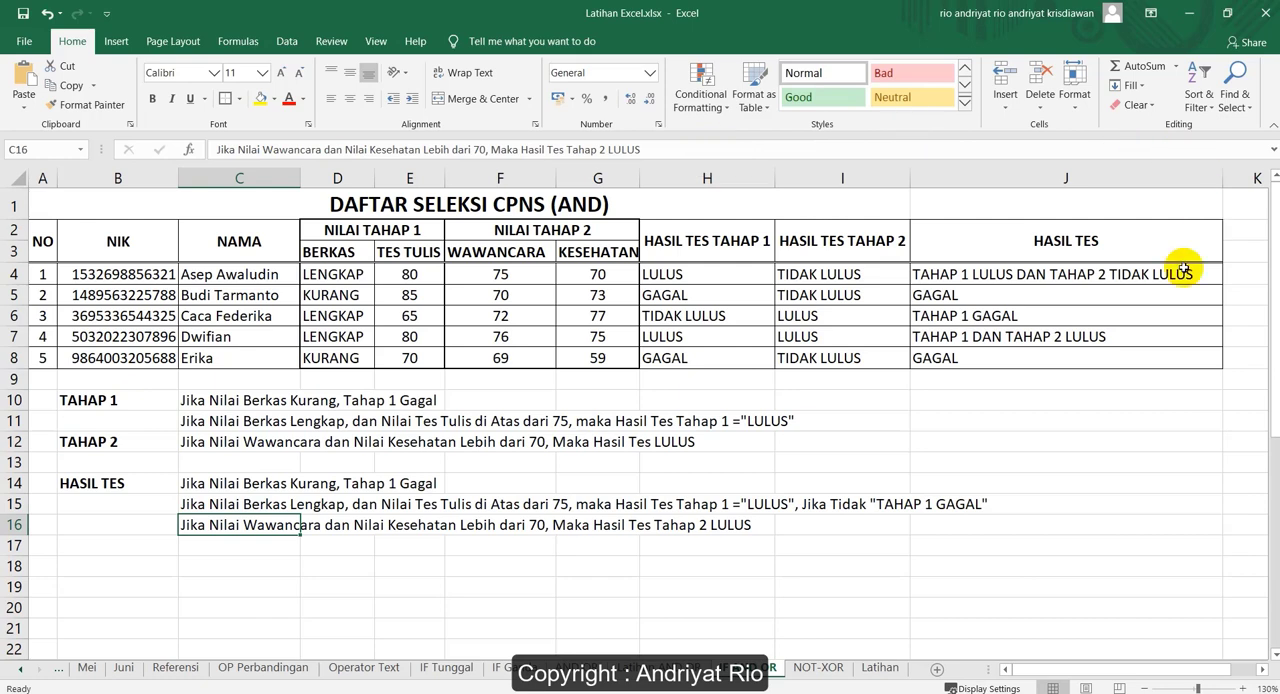
Check the HASIL TES result in J7 against the stage 1 values in D7:E7 and the stage 2 scores in F7:G7
click(995, 337)
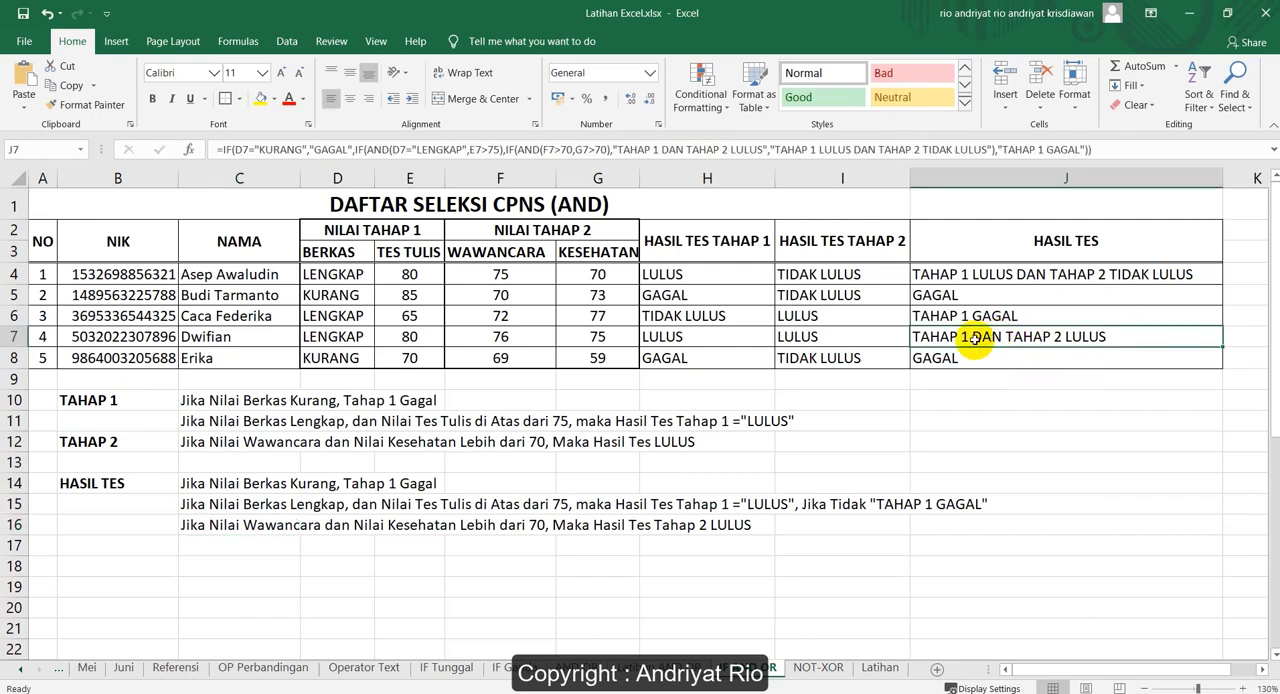
drag(320, 336, 408, 334)
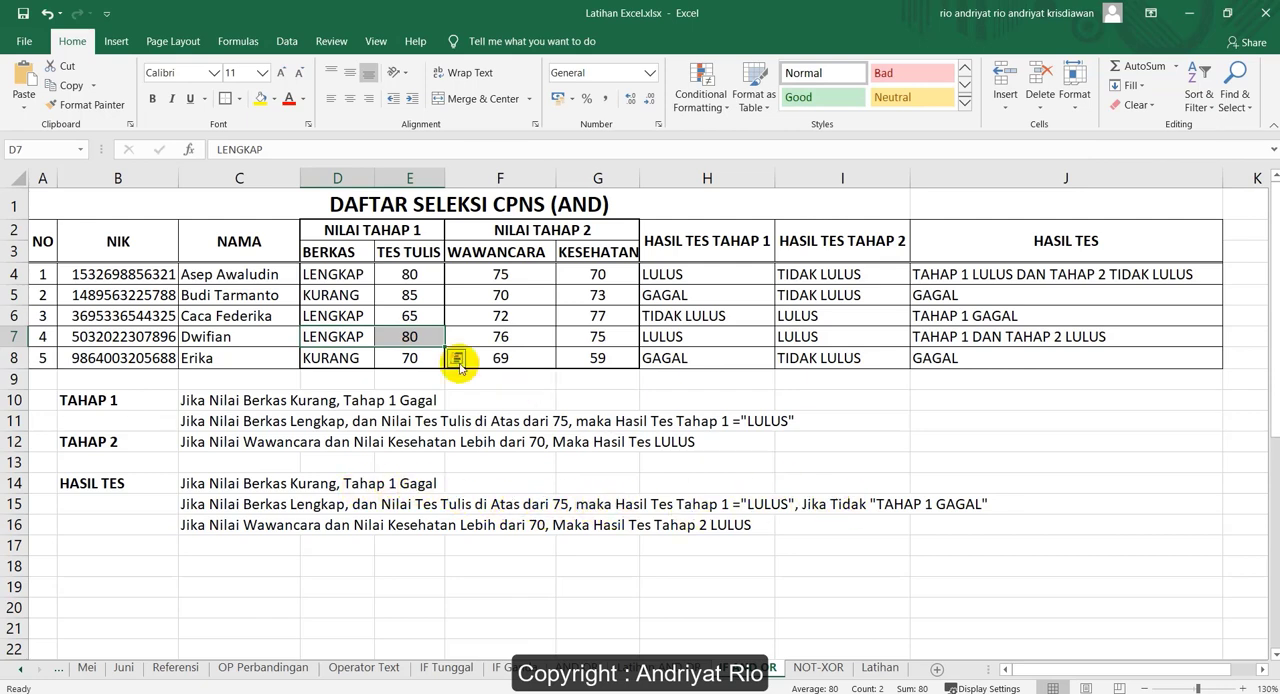
drag(493, 336, 602, 343)
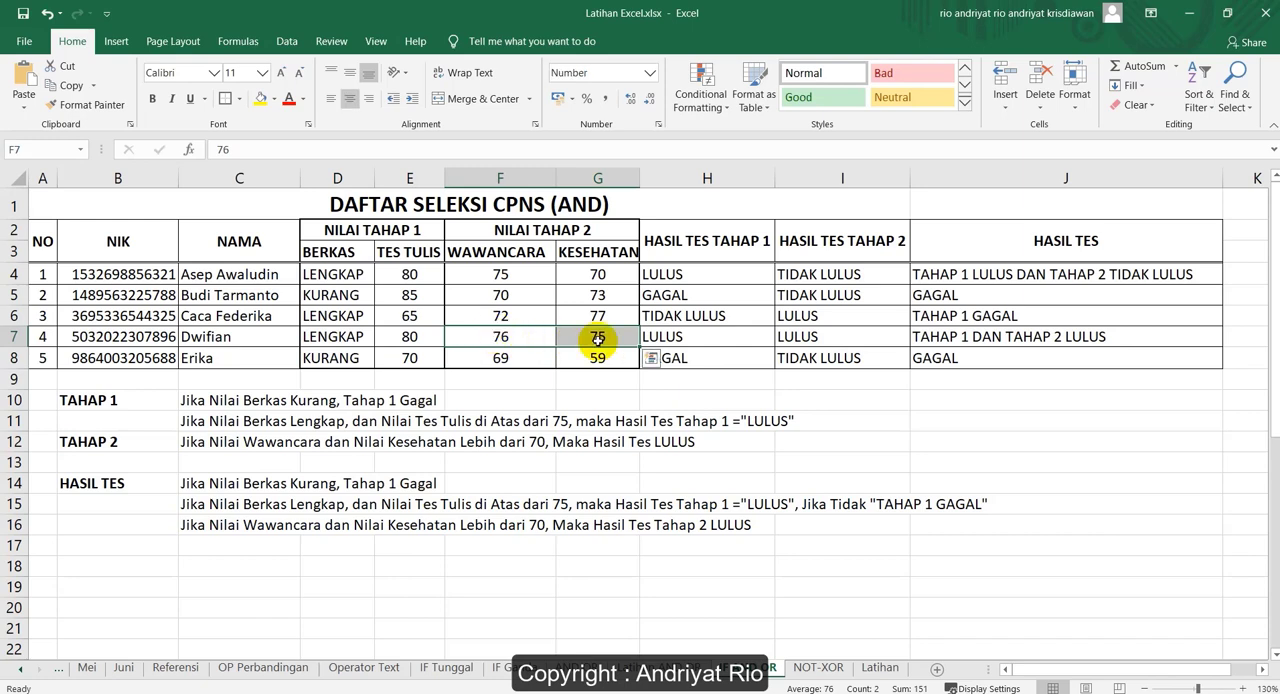
click(936, 344)
Review the HASIL TES rules in rows 15 and 16, and inspect the results in J8 and J5
click(267, 528)
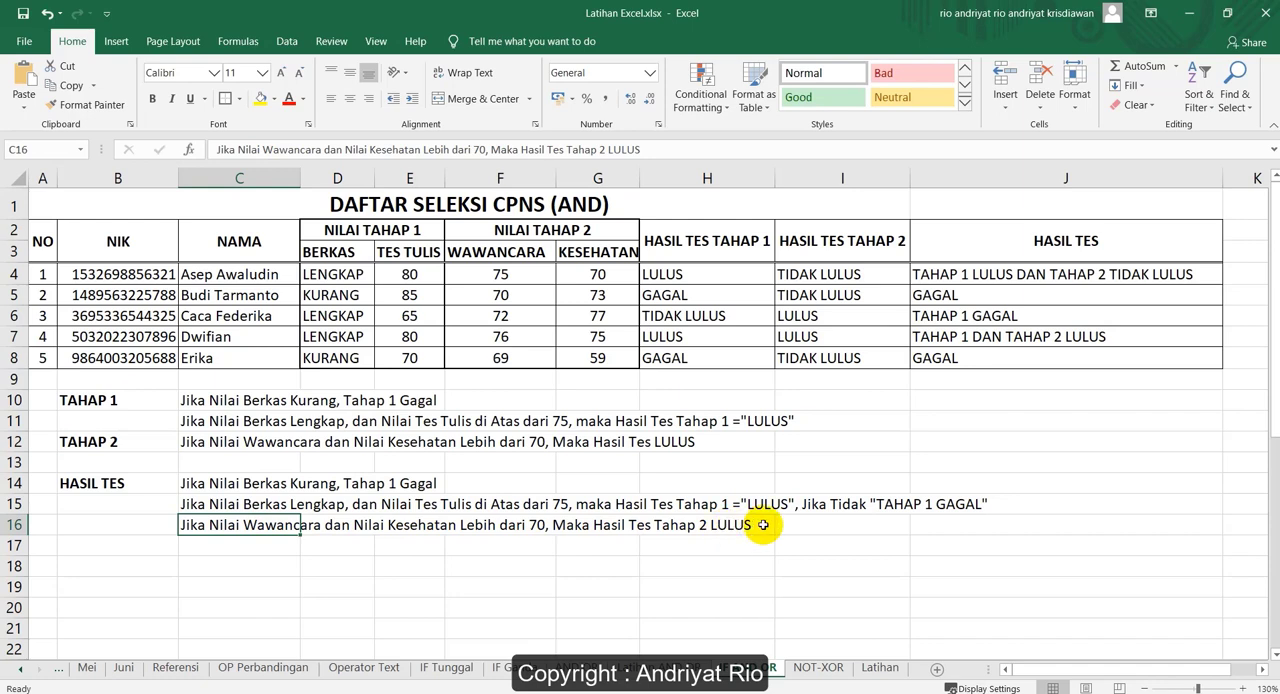
click(763, 525)
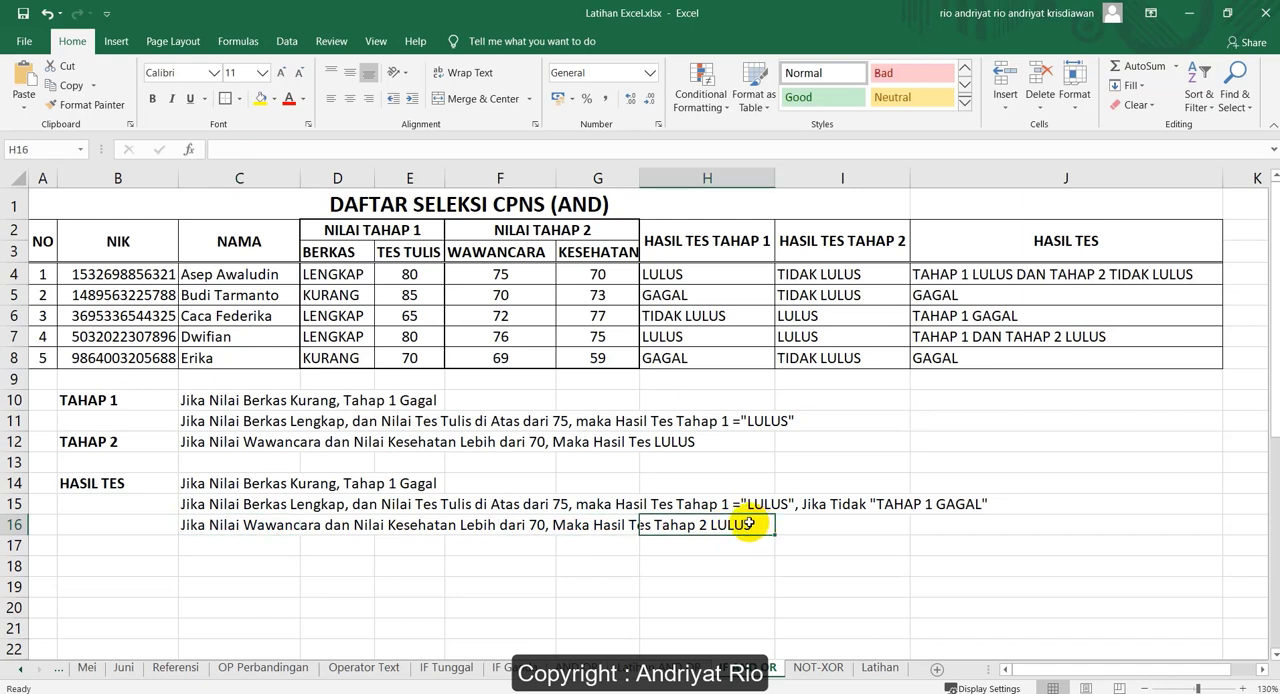
click(782, 505)
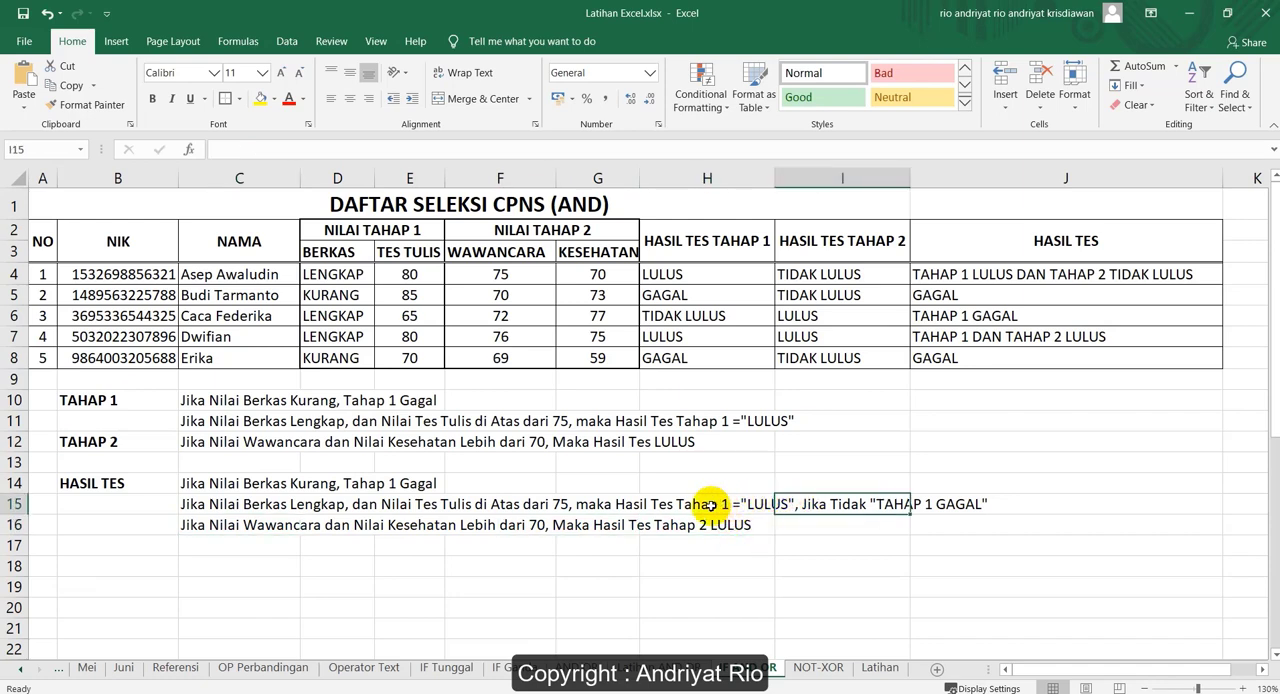
click(686, 527)
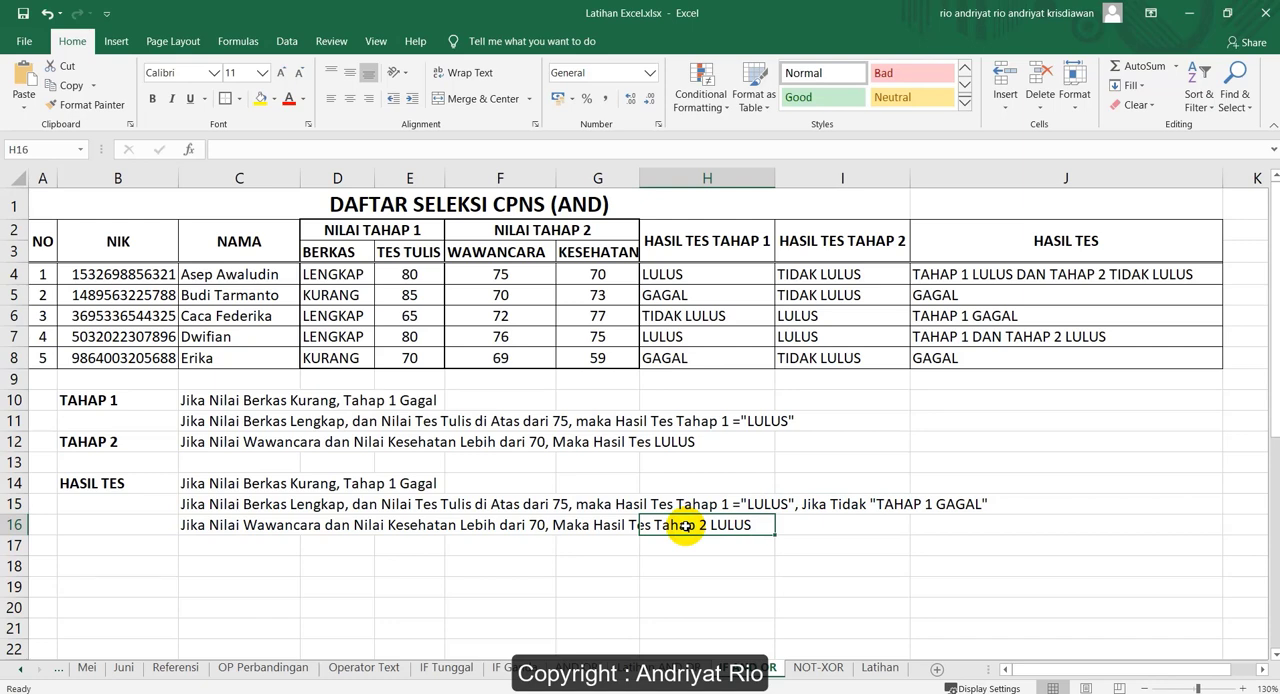
click(958, 362)
click(944, 296)
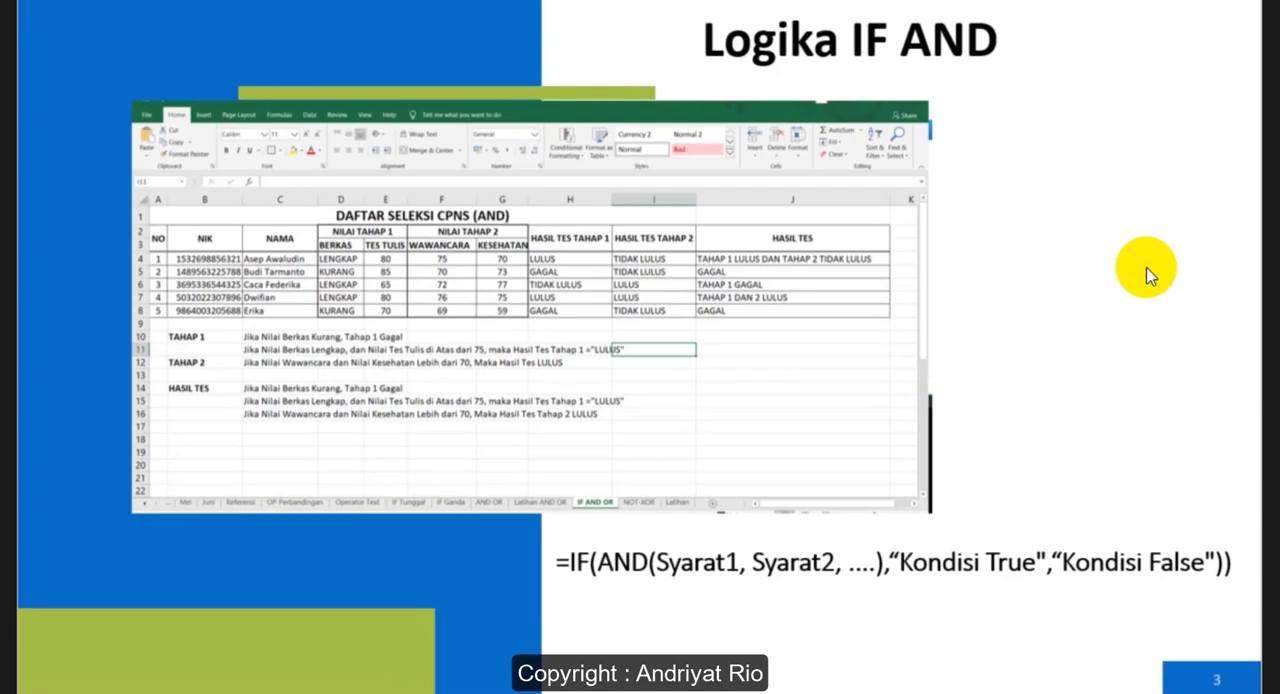
click(1147, 268)
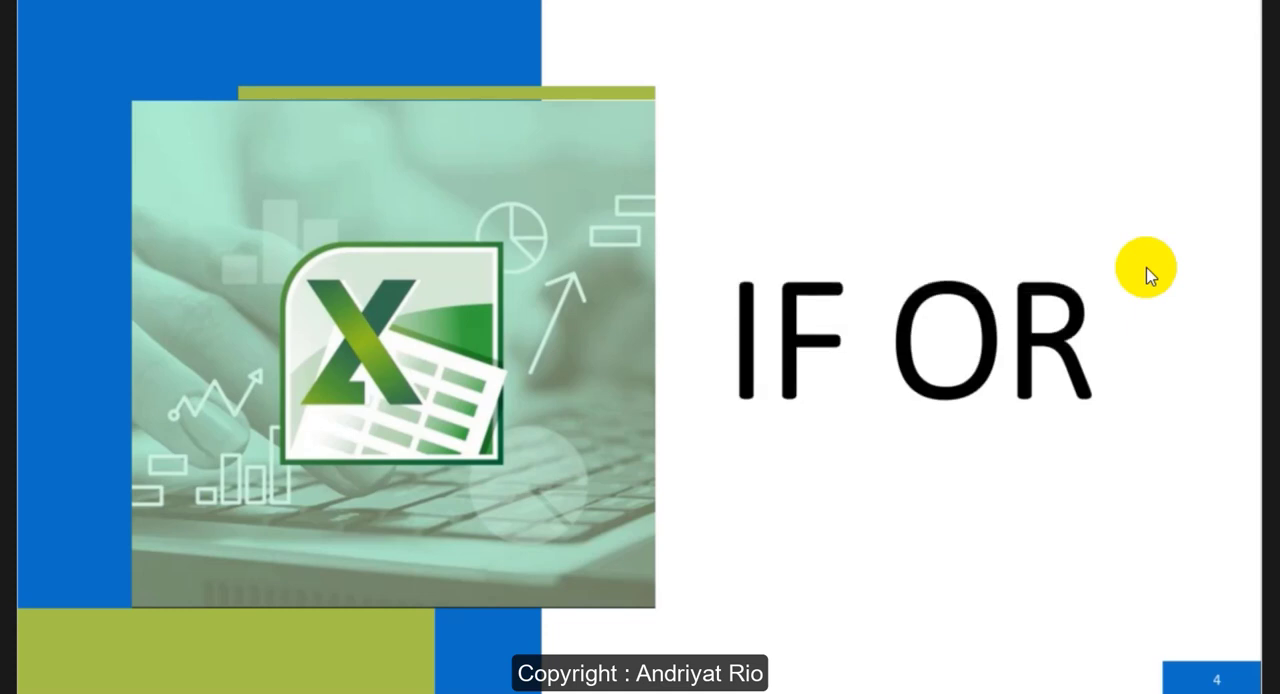
click(1148, 272)
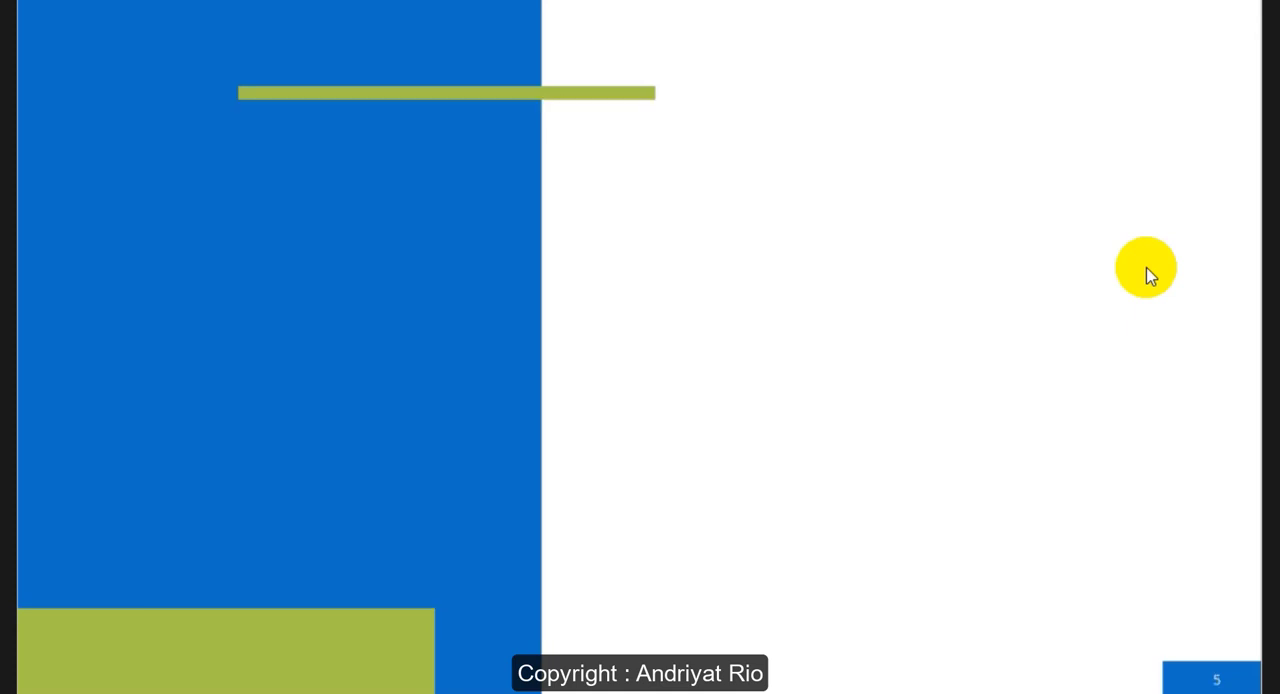